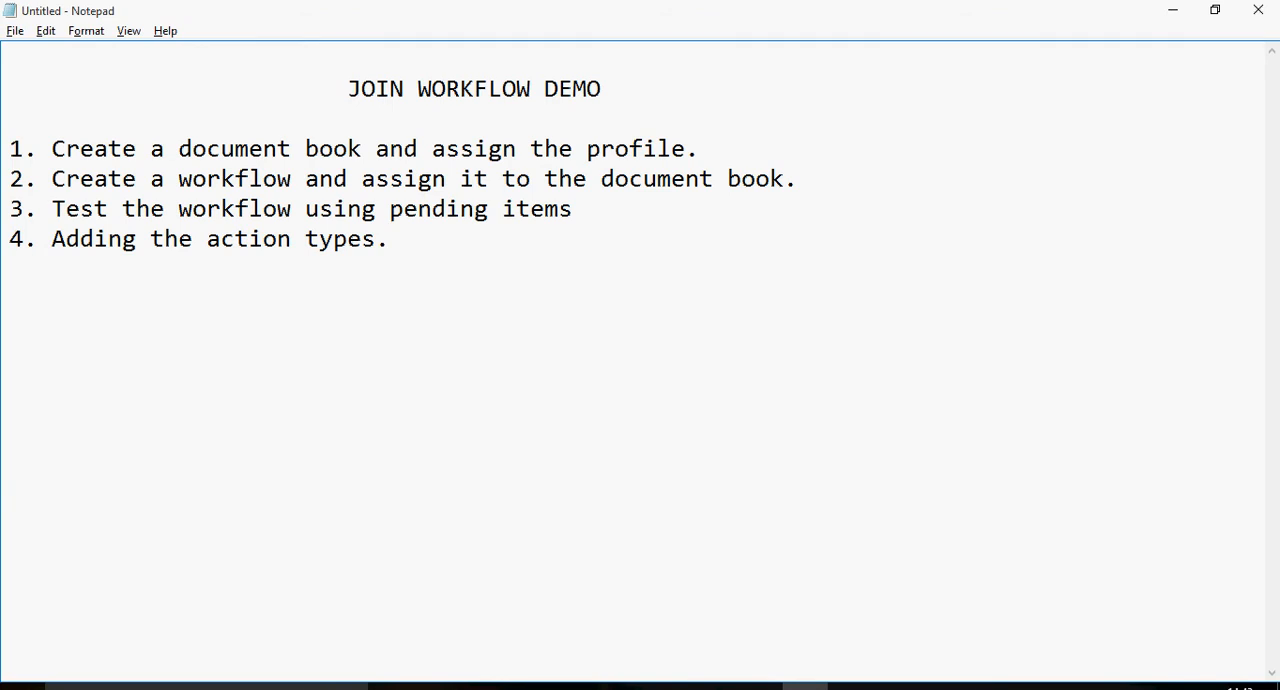
Switch to Internet Explorer and show the JOIN administration login page.
mouse_move(529, 687)
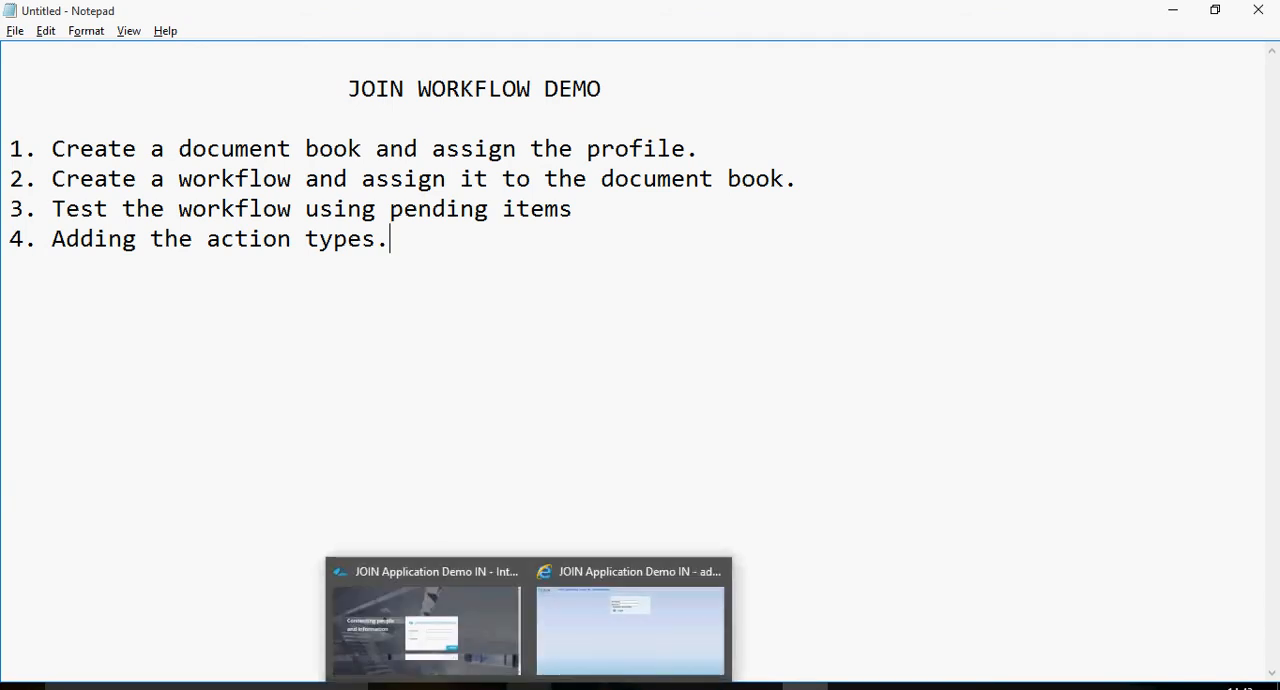
click(426, 625)
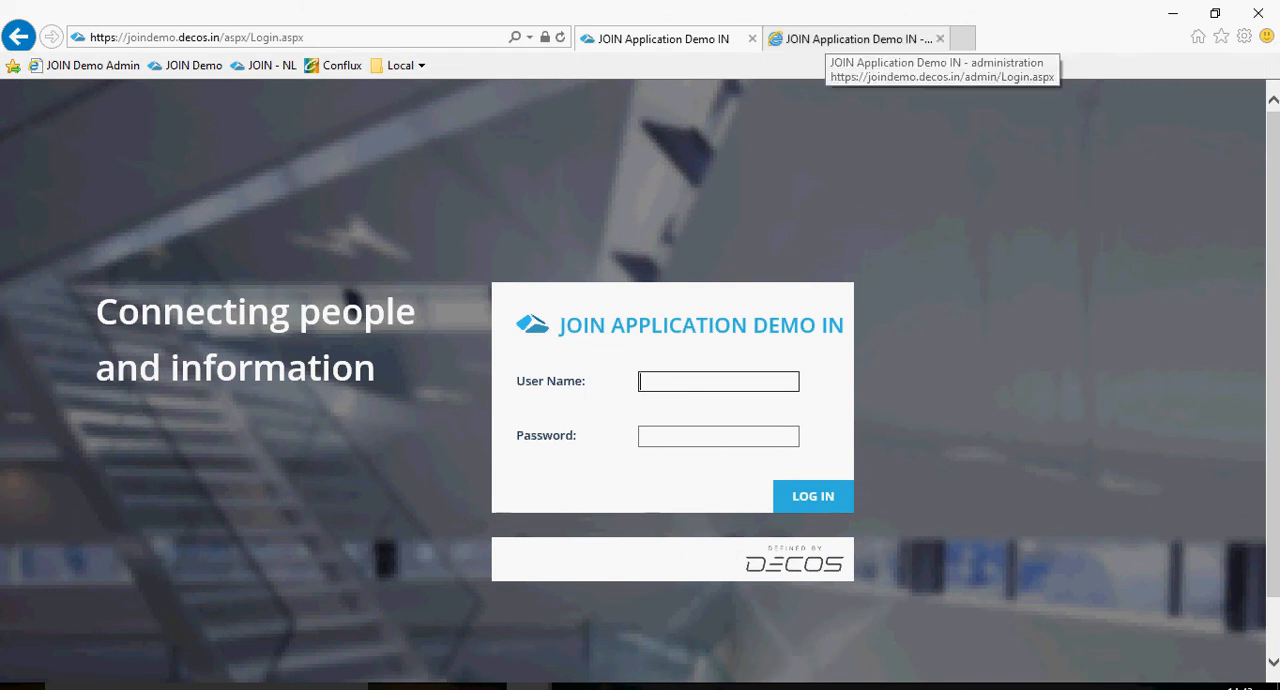
click(855, 39)
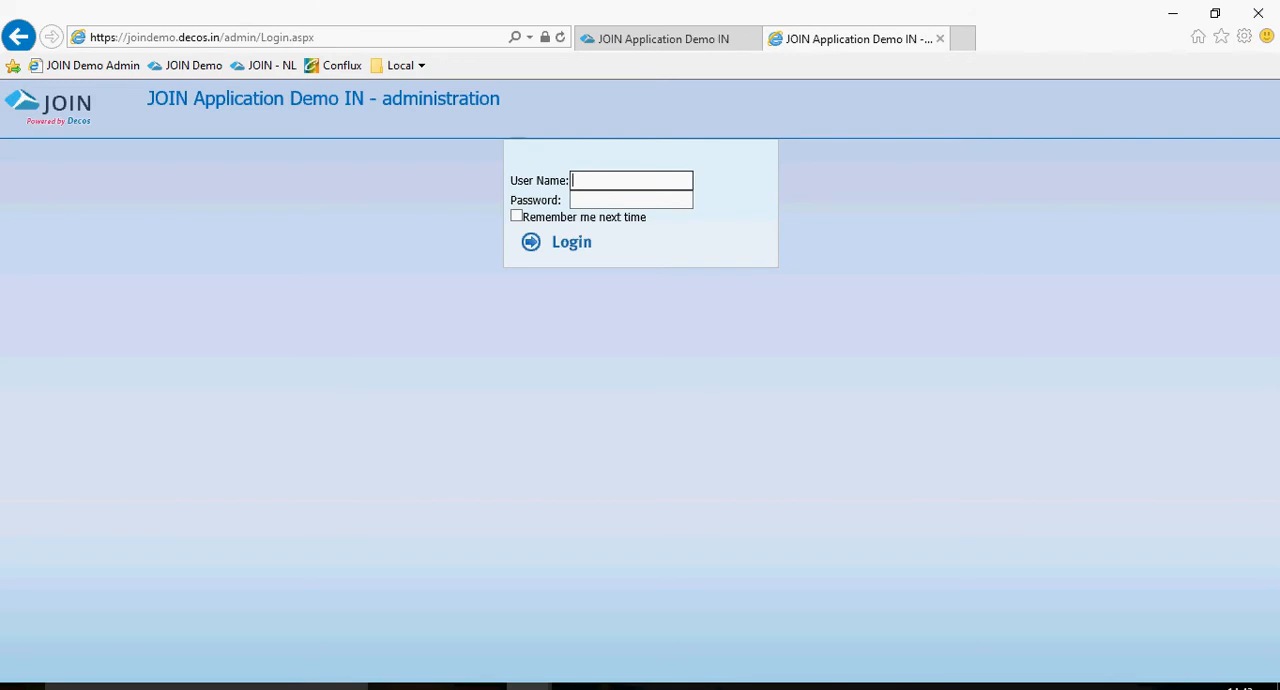
Log in to the JOIN administration site with the administrator's user name and account password.
click(270, 37)
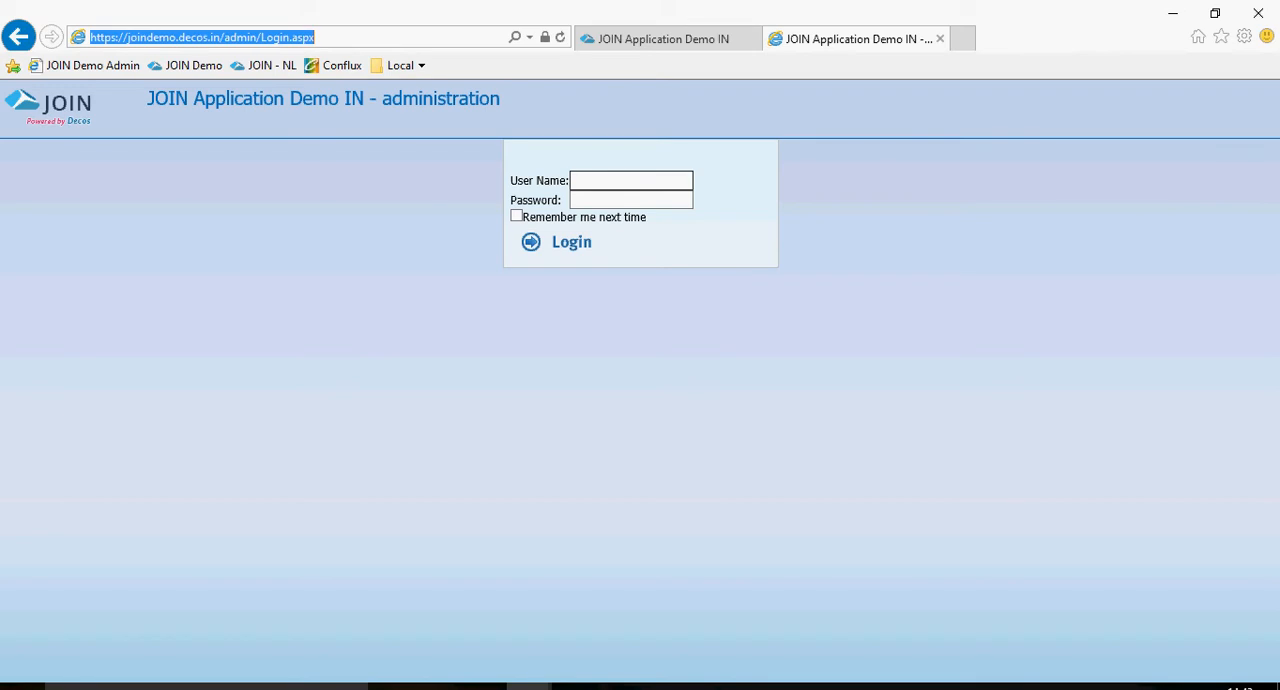
click(630, 181)
click(612, 323)
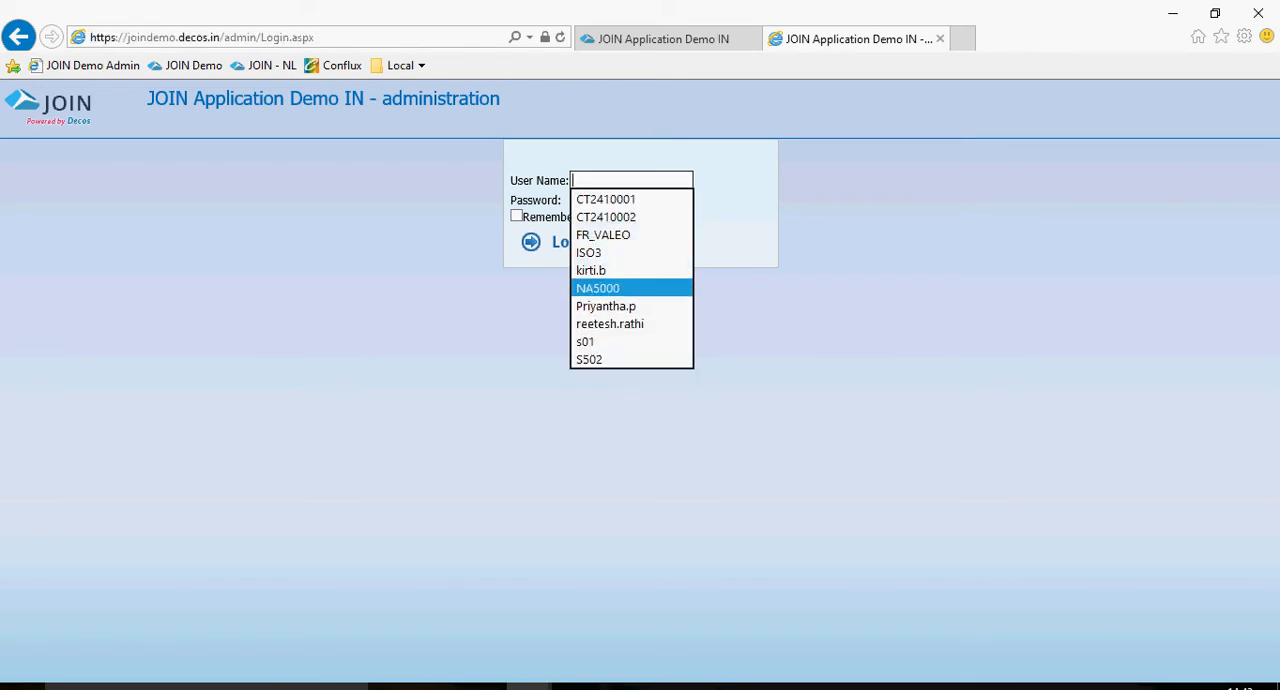
key(Return)
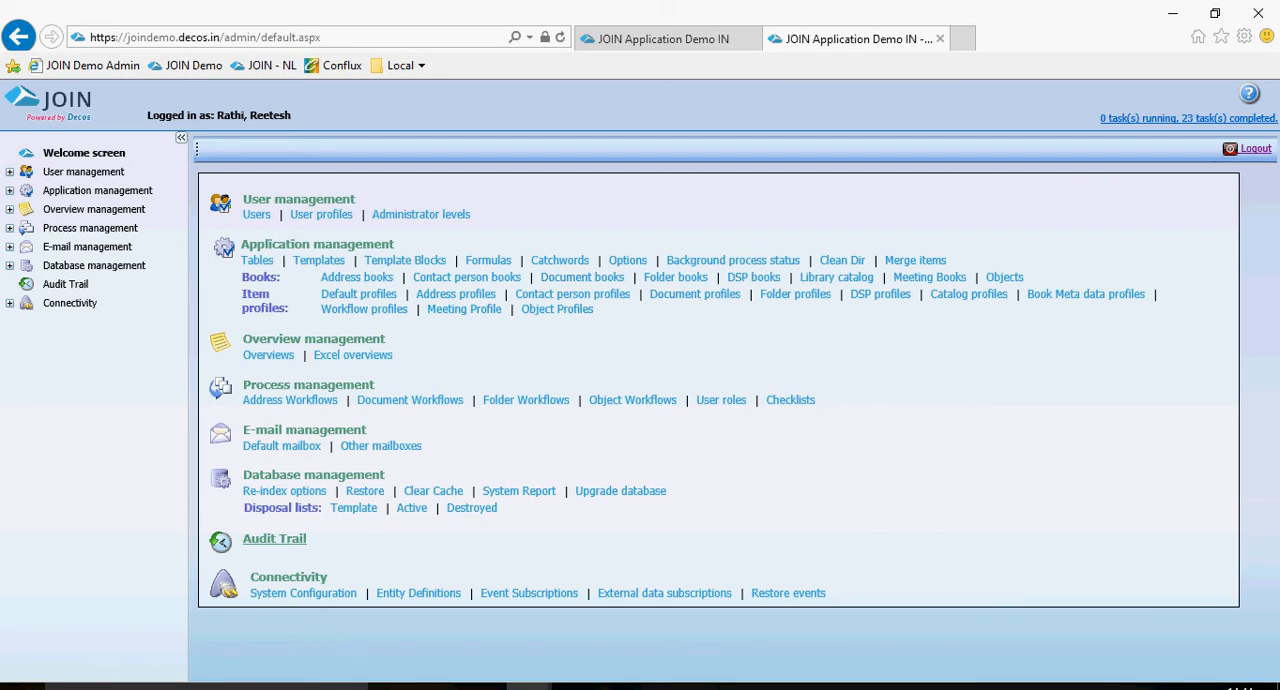
Open the list of document books in the application management section.
click(10, 190)
click(28, 209)
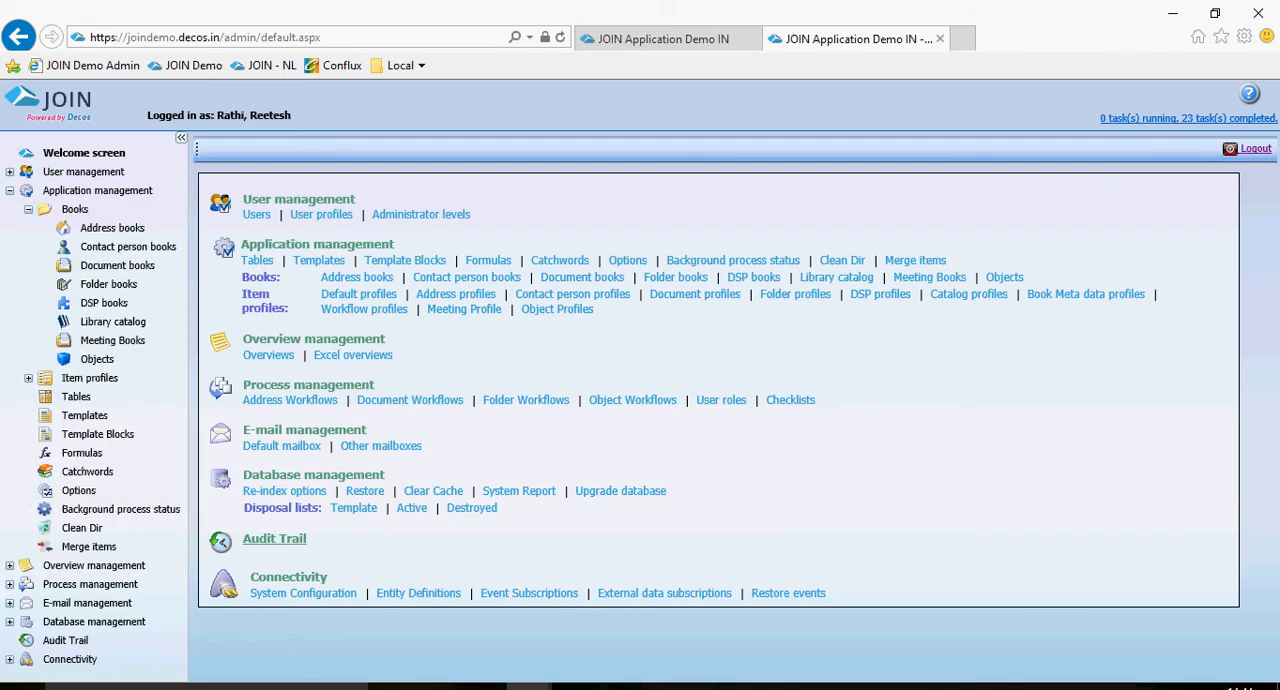
click(118, 266)
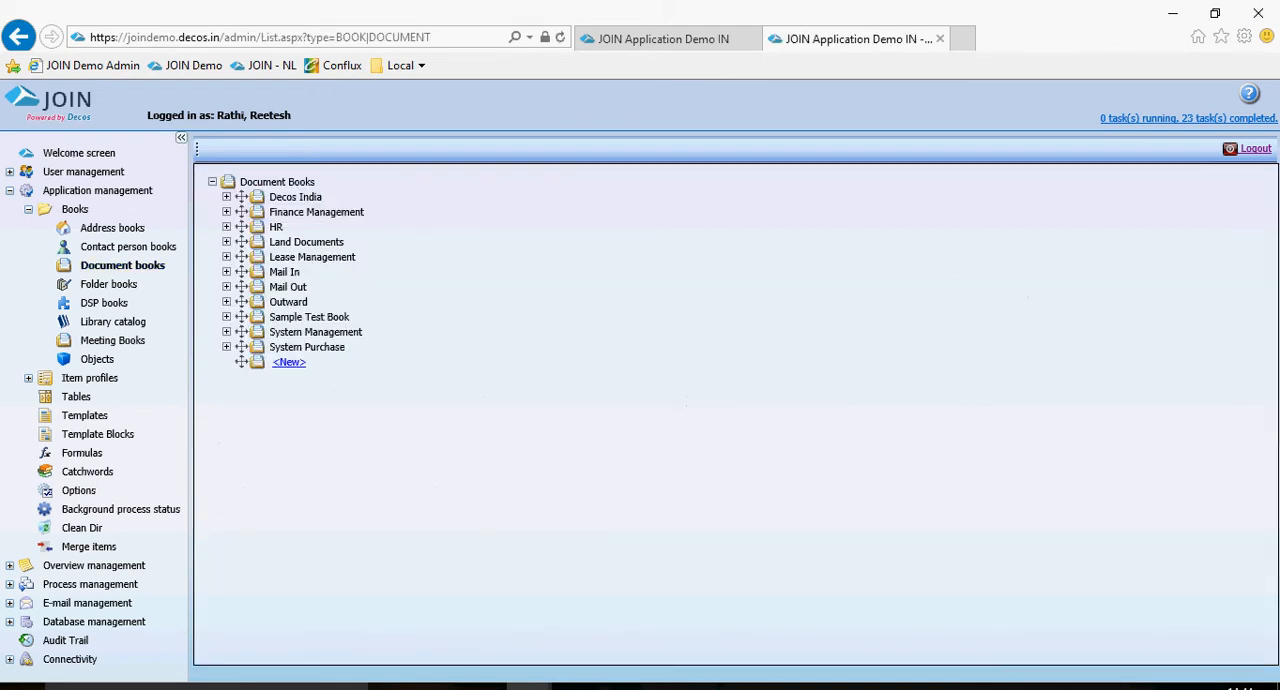
Create a new document book named "Sample WF Book".
click(289, 362)
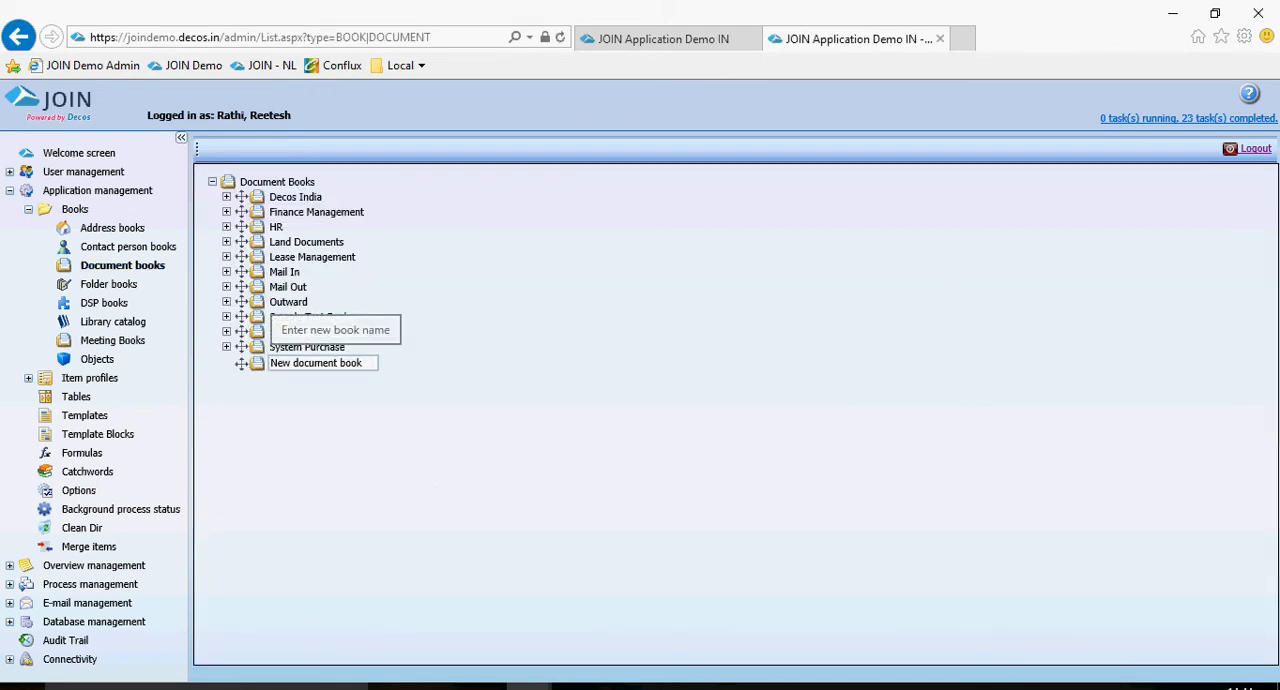
click(316, 363)
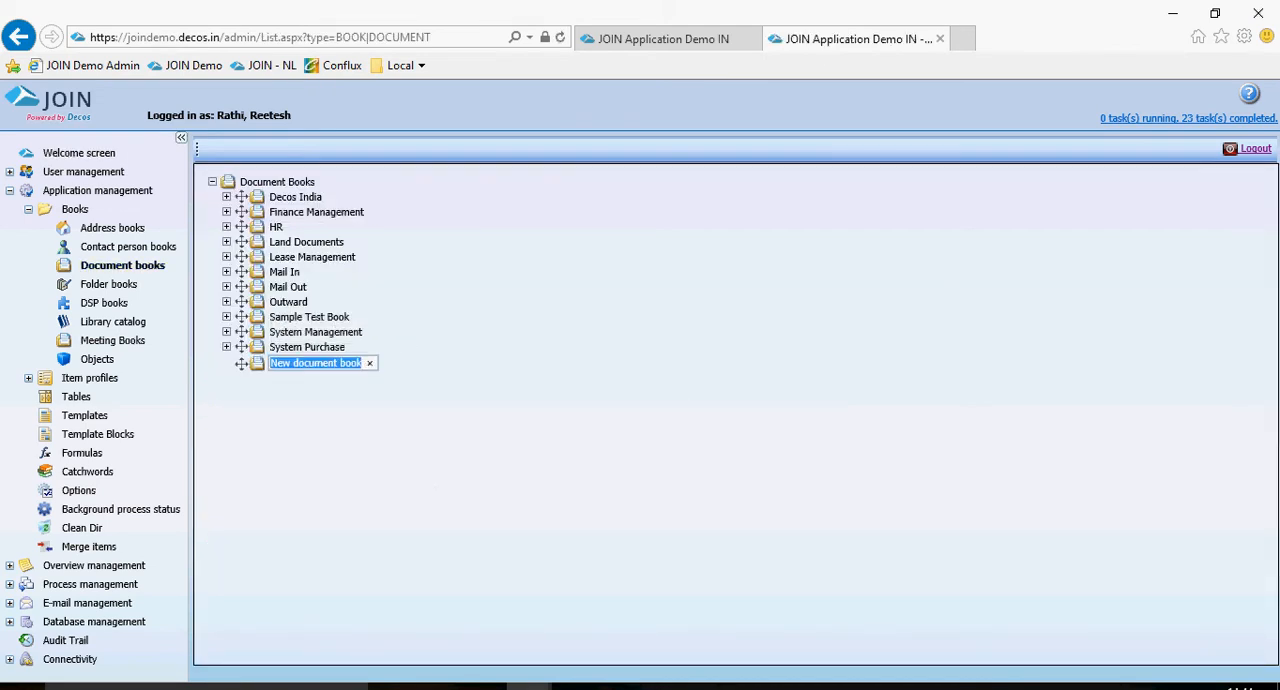
text(S)
key(BackSpace)
text(sAMP)
key(BackSpace)
key(BackSpace)
key(BackSpace)
key(BackSpace)
text(Sampl;)
key(BackSpace)
key(BackSpace)
text(;le)
key(BackSpace)
key(BackSpace)
key(BackSpace)
text(le WF Book)
key(Return)
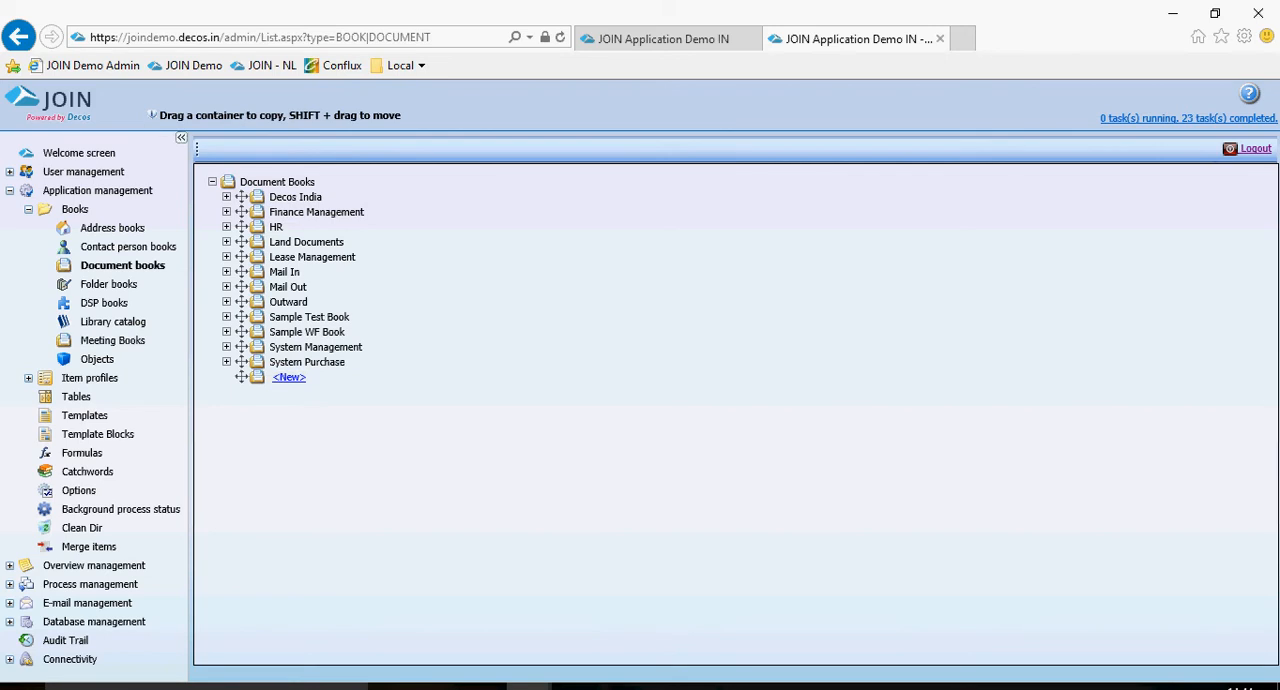
Set Sample WF Book's files directory to "Samples", enable showing the book on root level, and view its user rights.
click(307, 332)
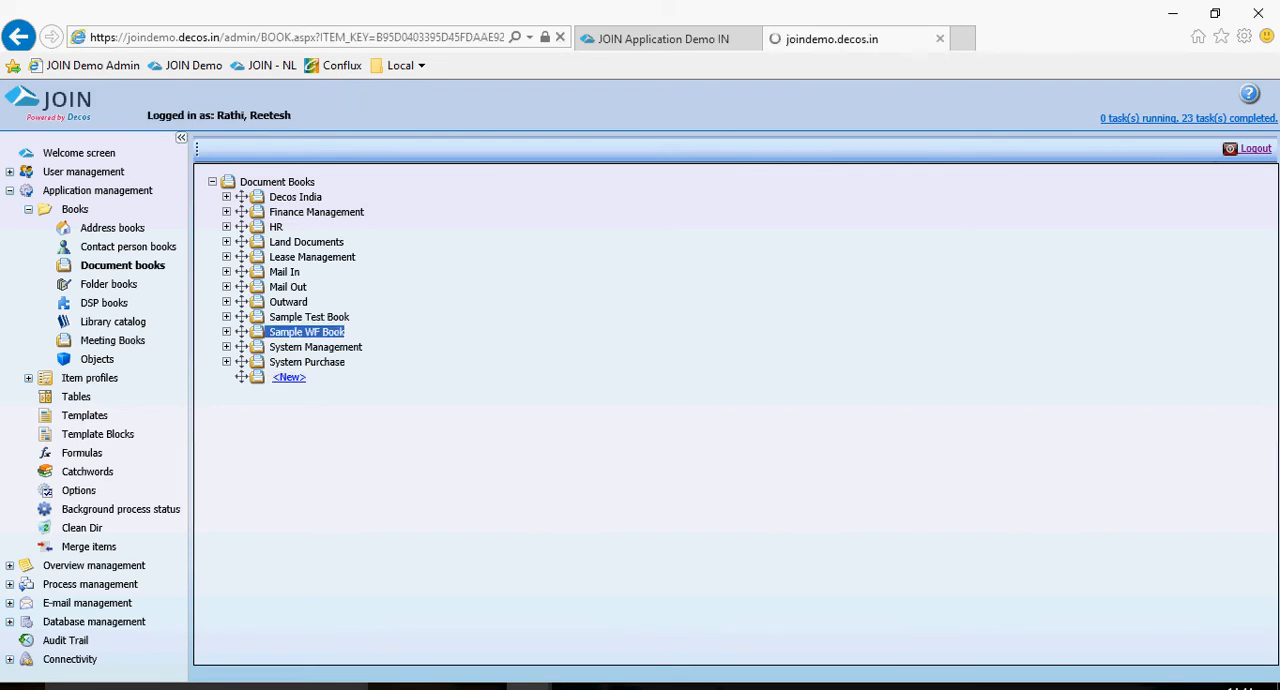
click(472, 235)
text(Samples)
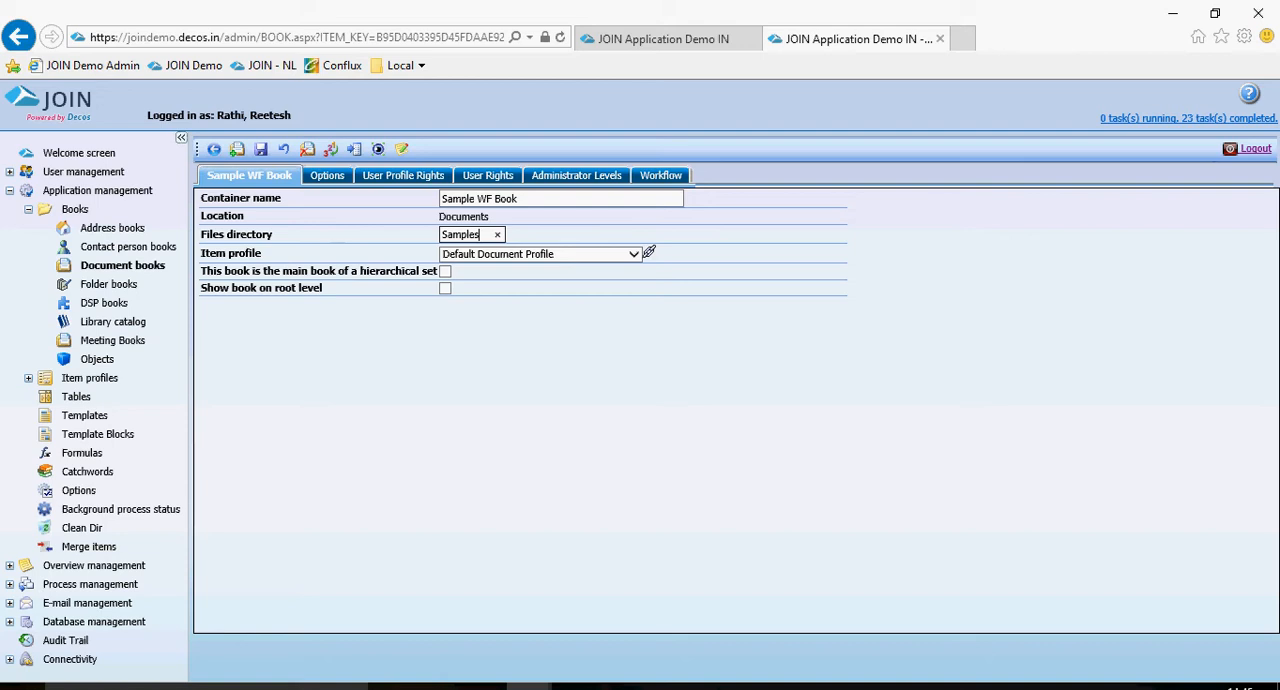
click(445, 288)
click(487, 175)
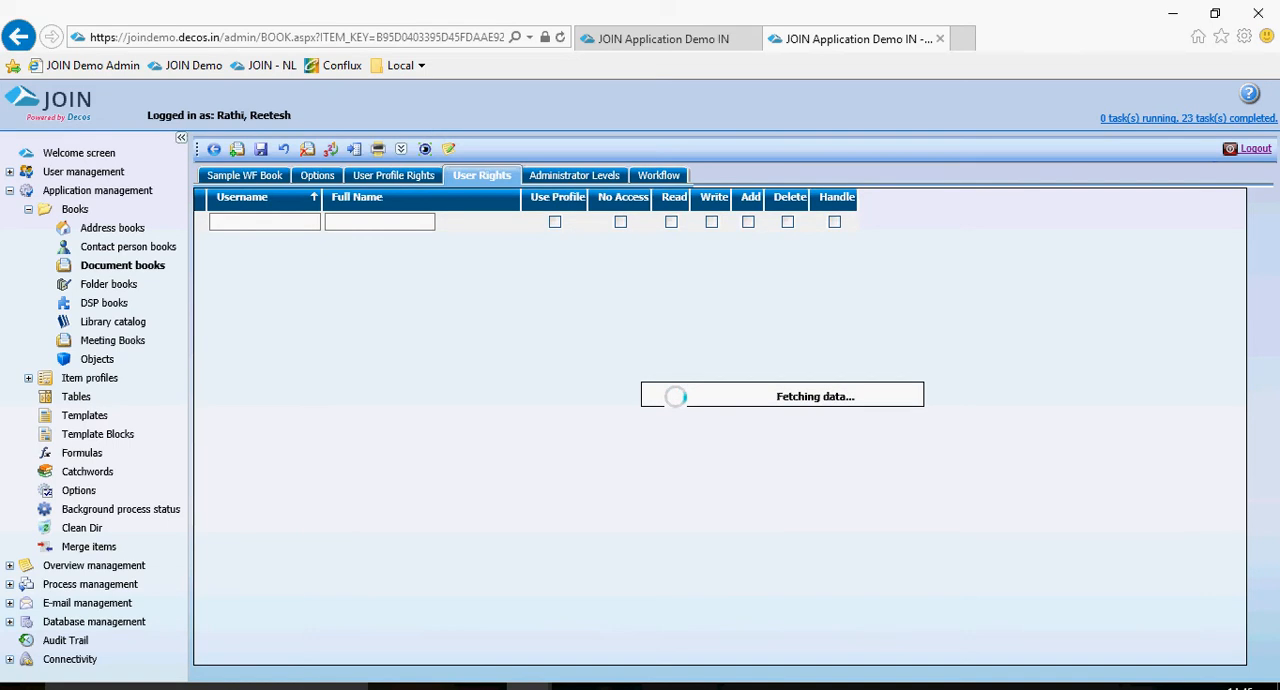
scroll(720, 425, down, 5)
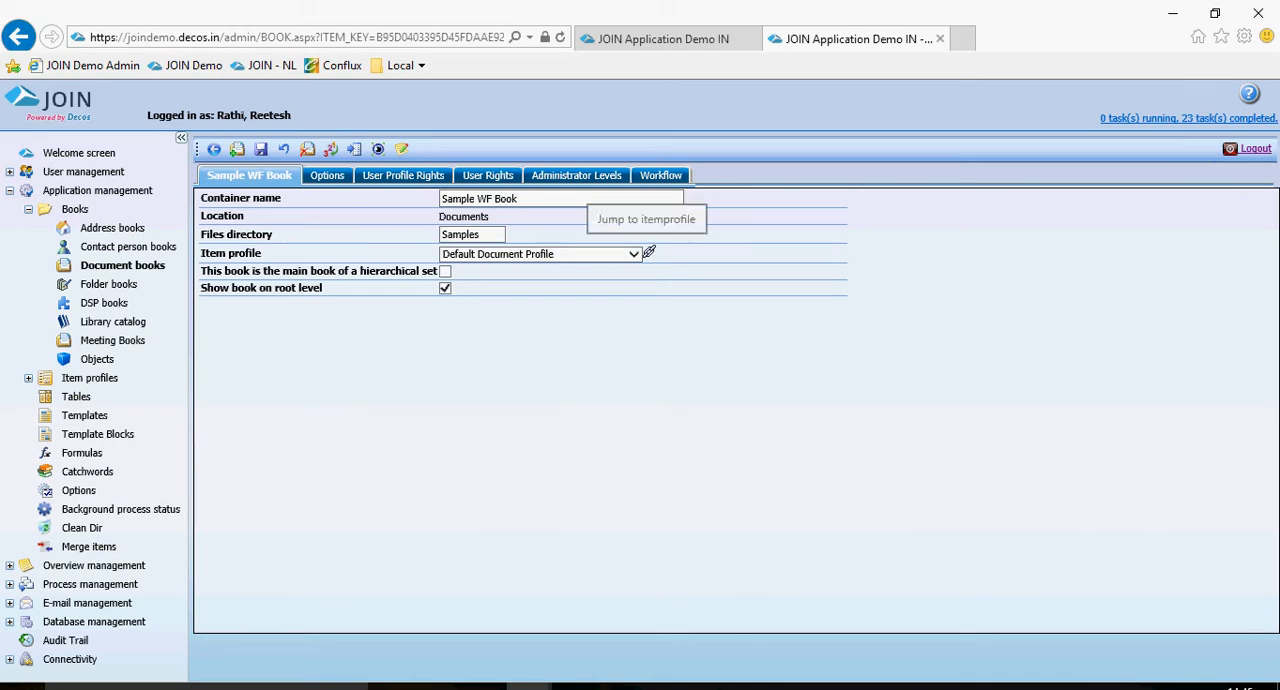
Open the book's Default Document Profile, review its fields, and list the unused fields as well.
click(649, 252)
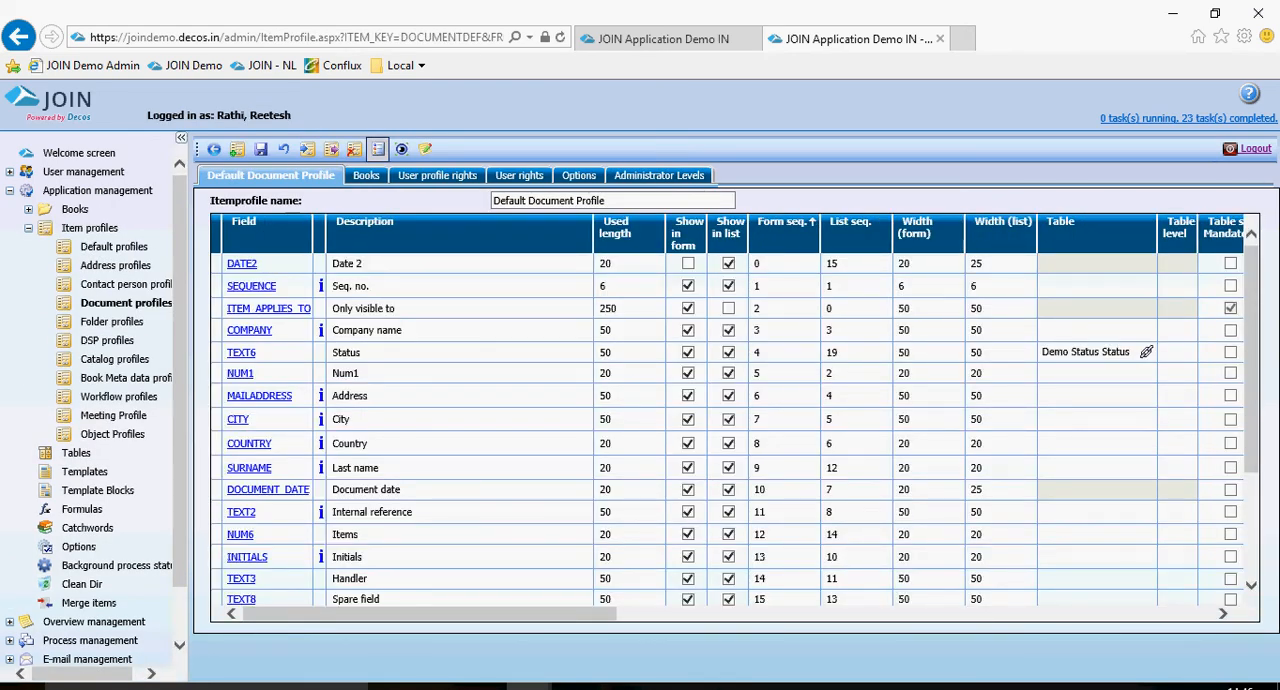
scroll(730, 410, down, 3)
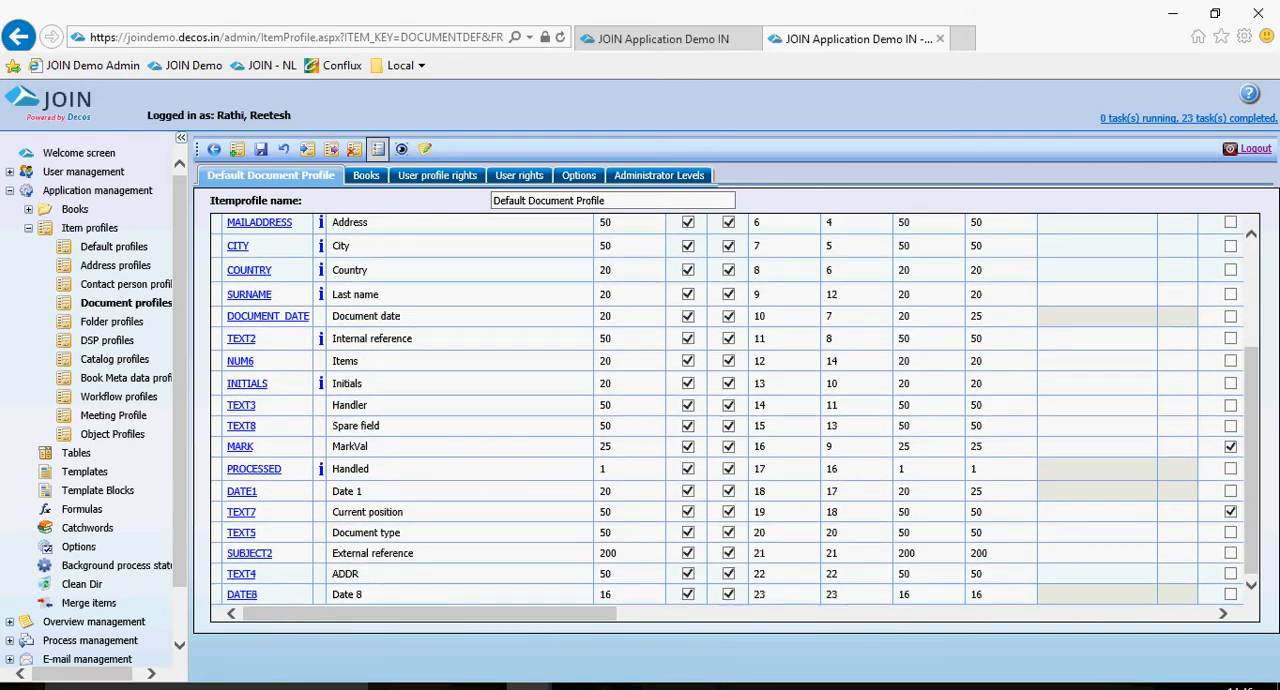
scroll(730, 410, up, 3)
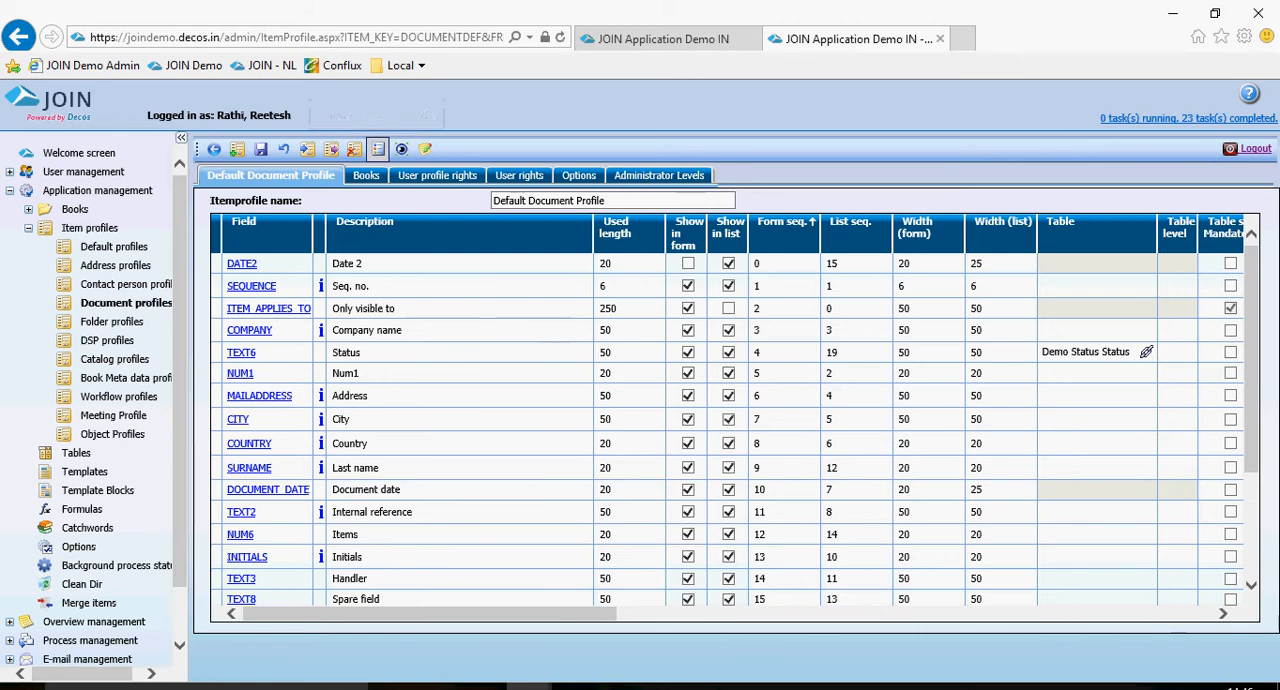
click(378, 149)
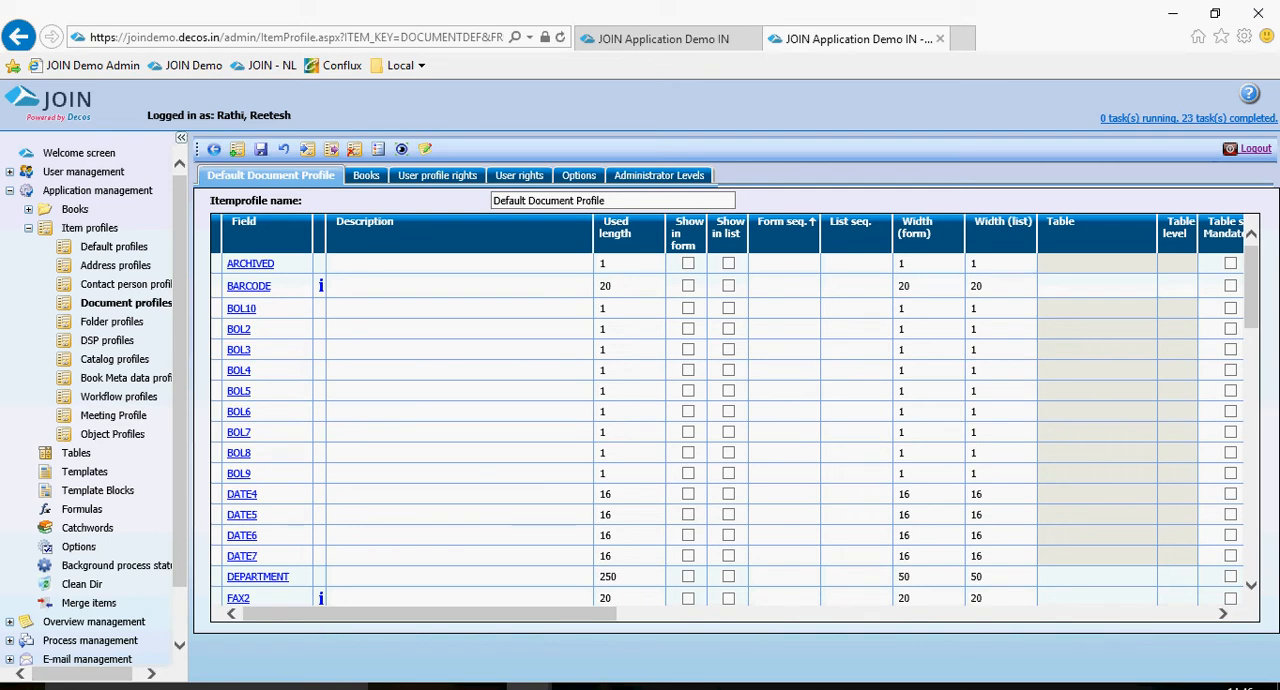
Show field BOL2 in form and list with description "CHeck box" and form and list sequence 3.
click(688, 329)
click(729, 329)
click(461, 329)
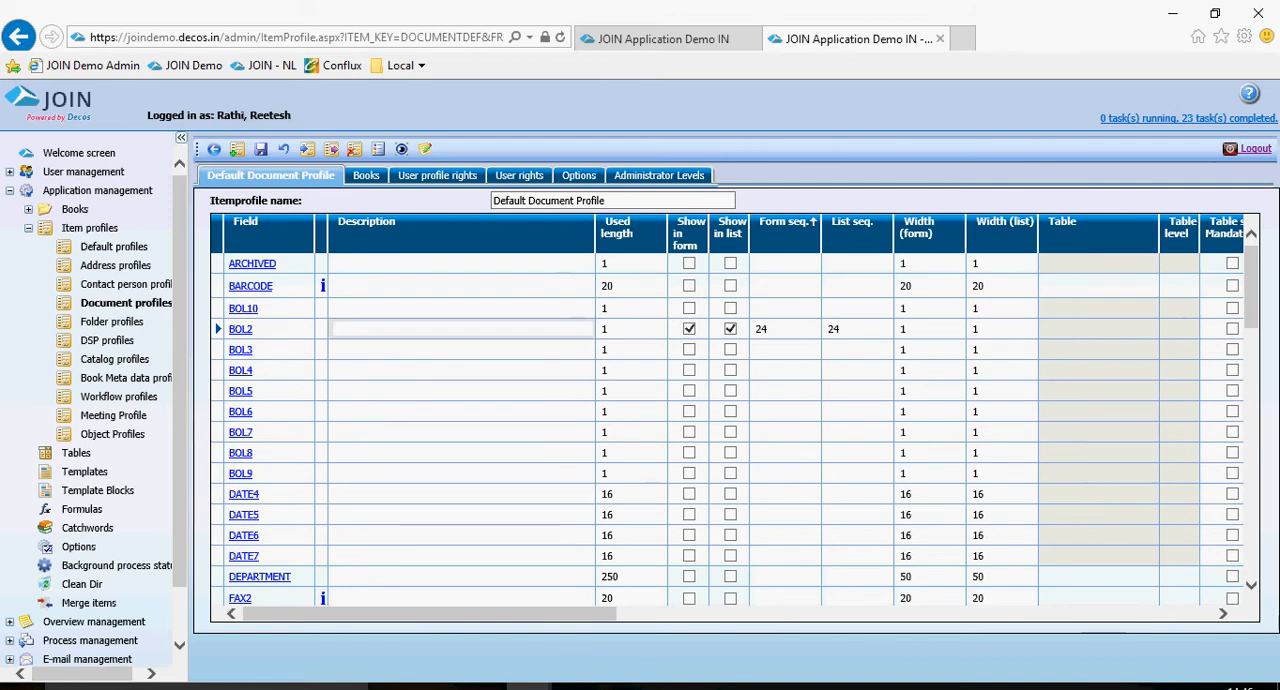
text(CHeck box)
key(Tab)
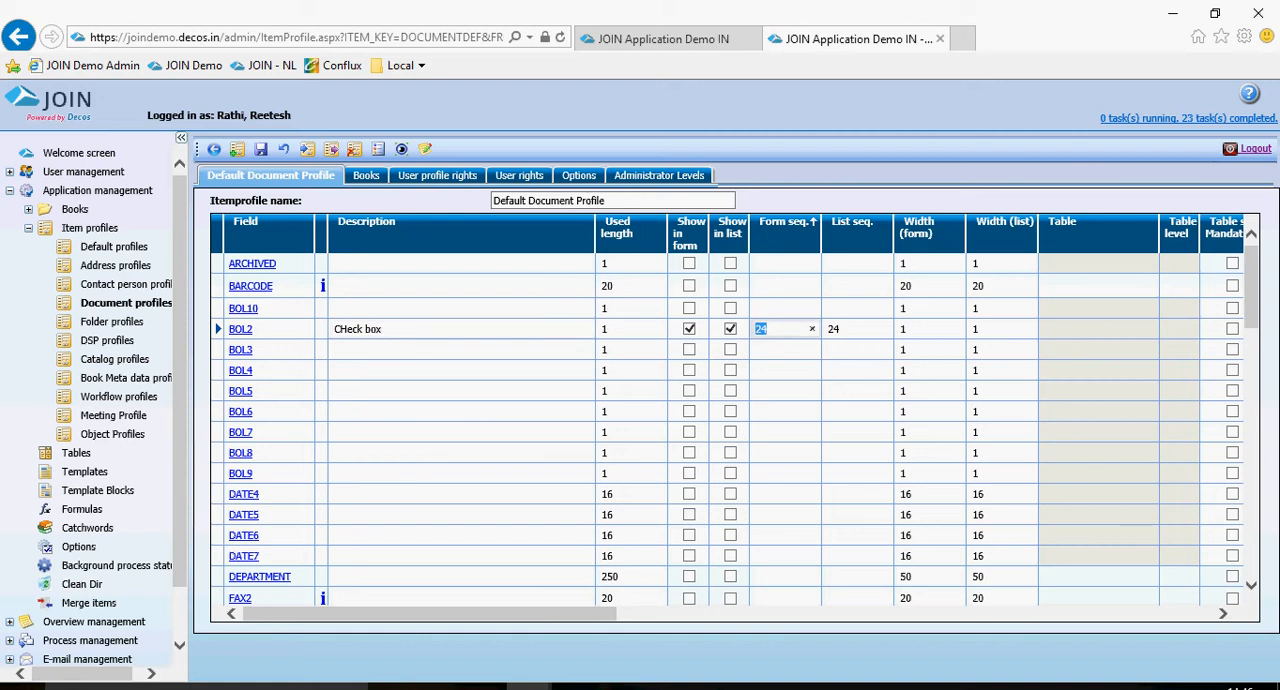
text(3)
key(Tab)
text(3)
key(Tab)
Show field DATE4 in form and list as "Today's Date" with form and list sequence 4, and save the profile.
scroll(334, 434, down, 1)
click(334, 434)
text(Today Date)
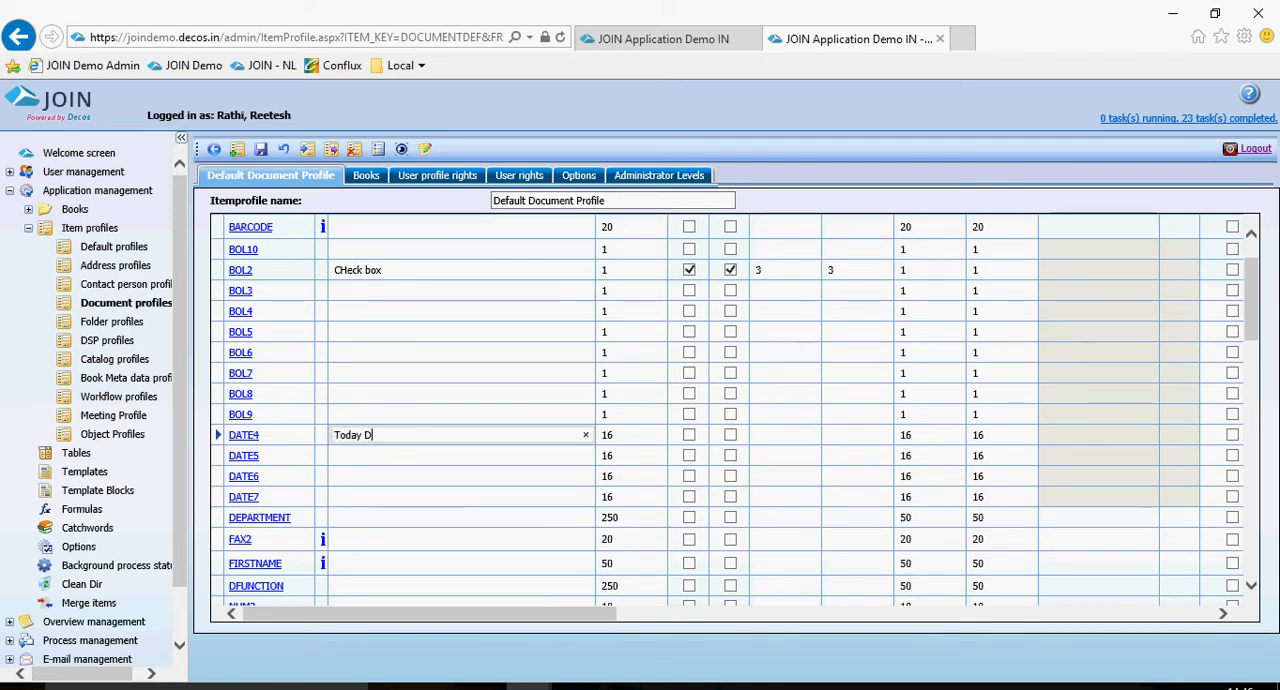
key(BackSpace)
key(BackSpace)
key(BackSpace)
key(BackSpace)
key(BackSpace)
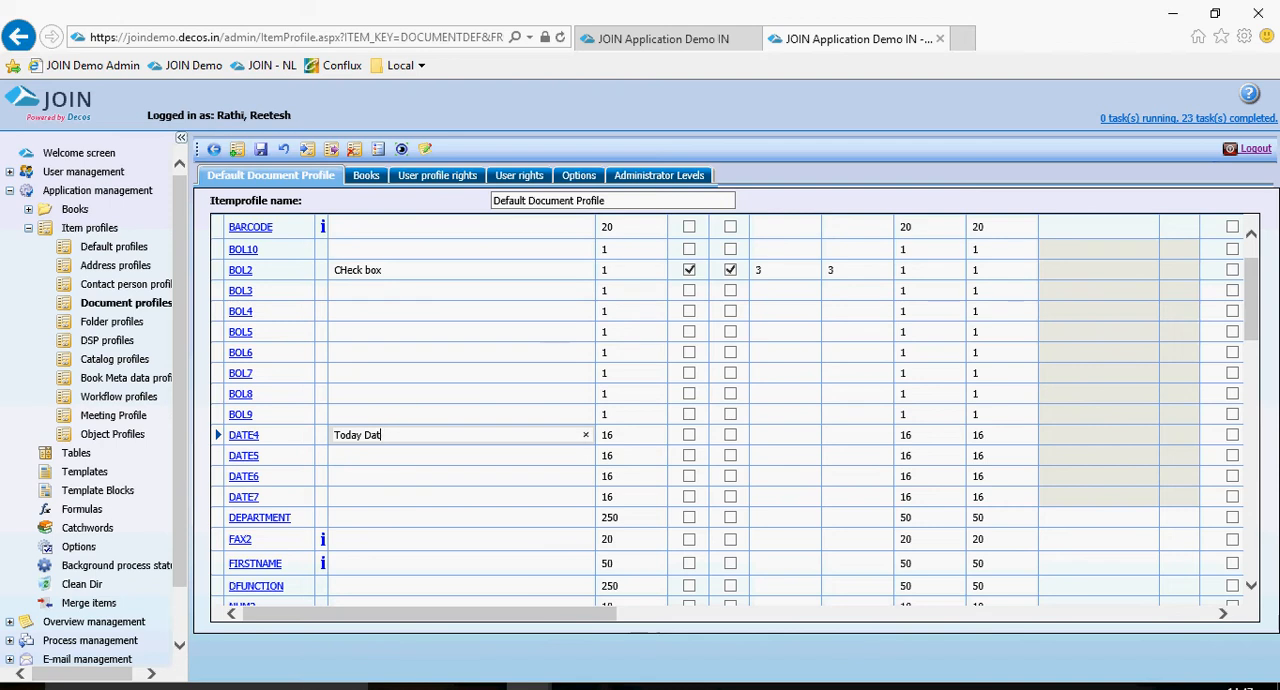
text('s Date)
click(689, 435)
click(730, 435)
key(Tab)
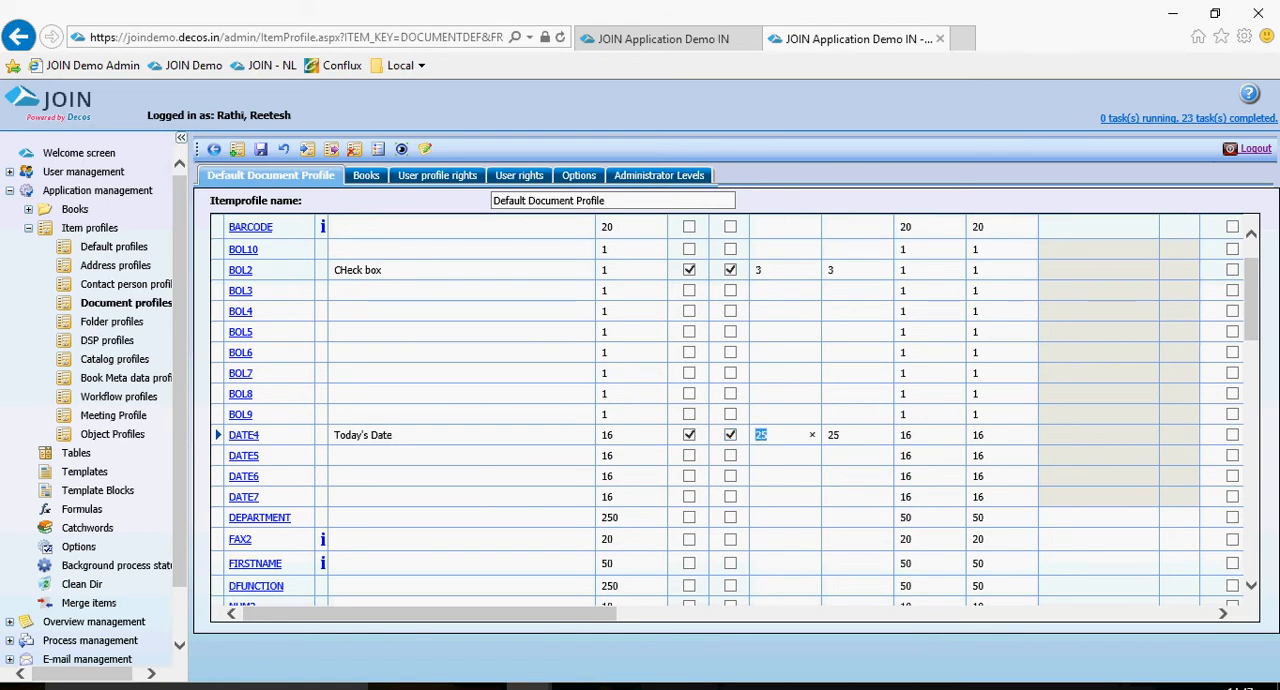
text(4)
key(Tab)
text(4)
key(Tab)
click(261, 149)
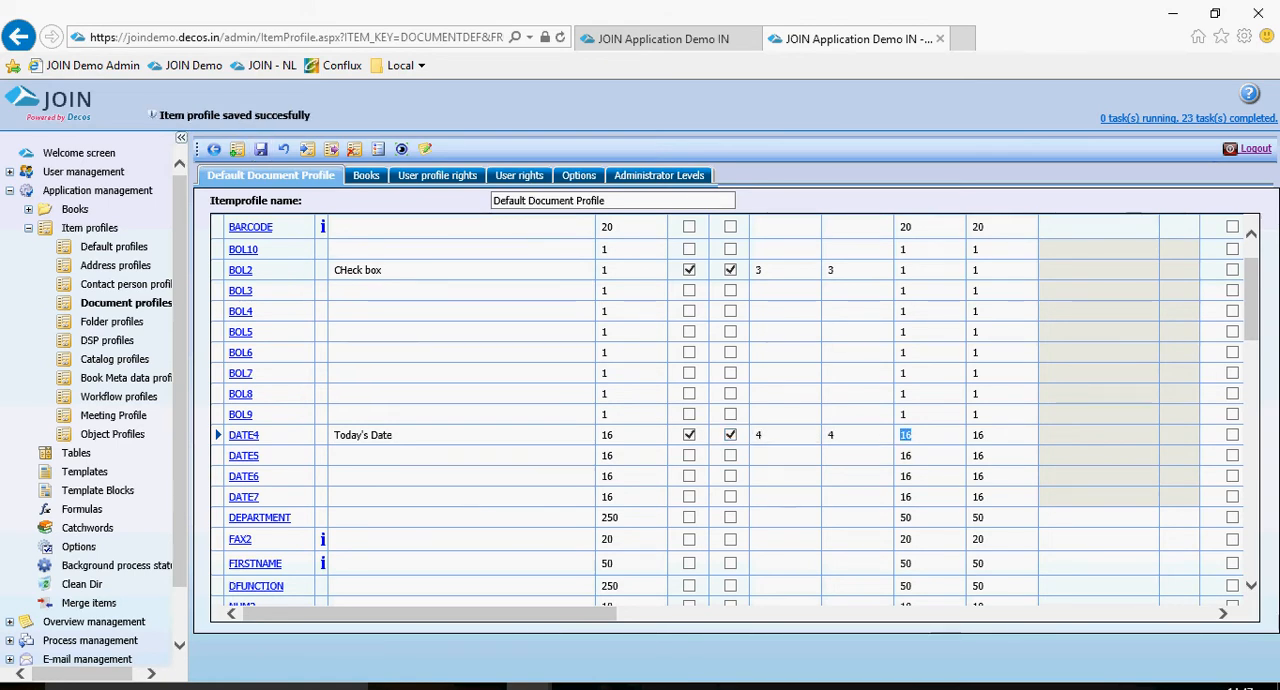
Check which books are assigned to the profile and return to its field list showing only the used fields.
click(366, 175)
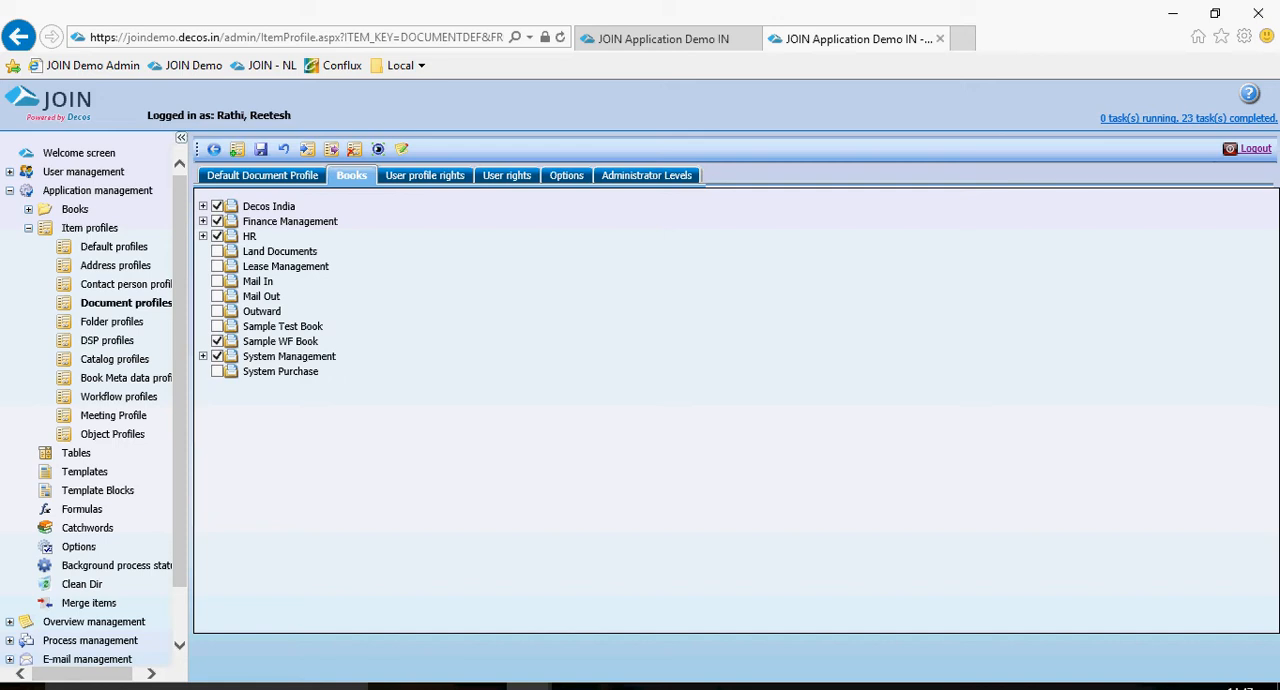
click(262, 175)
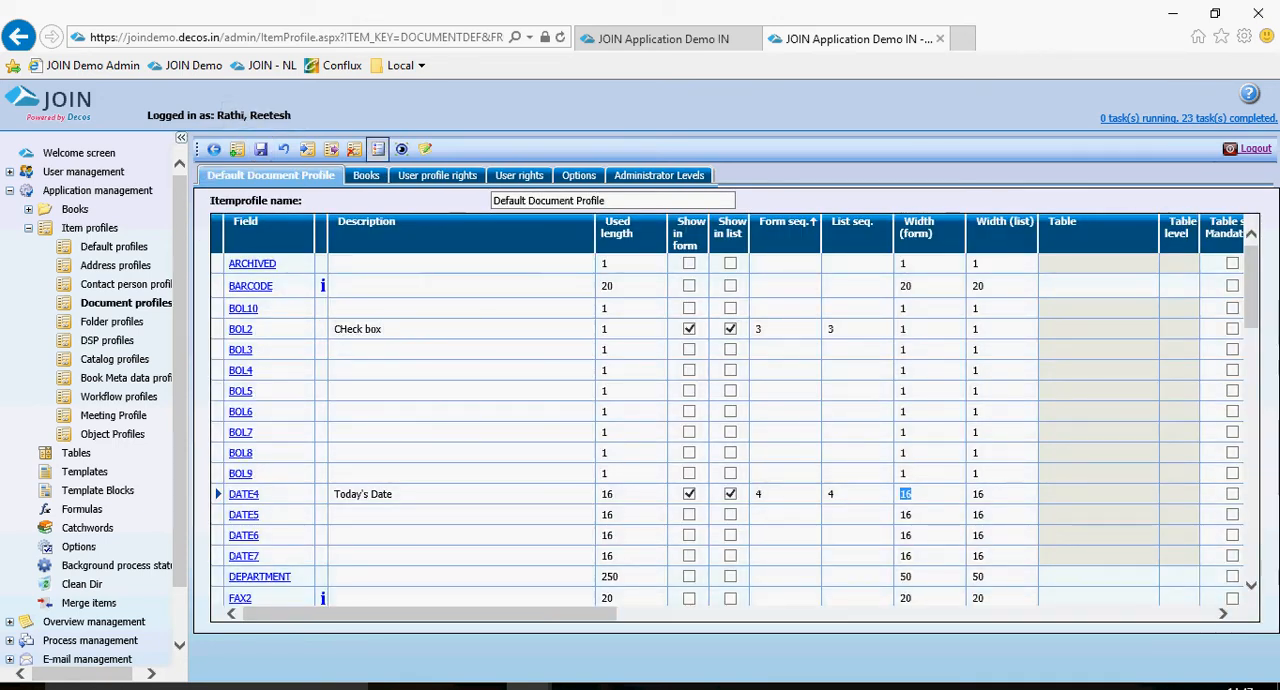
click(378, 149)
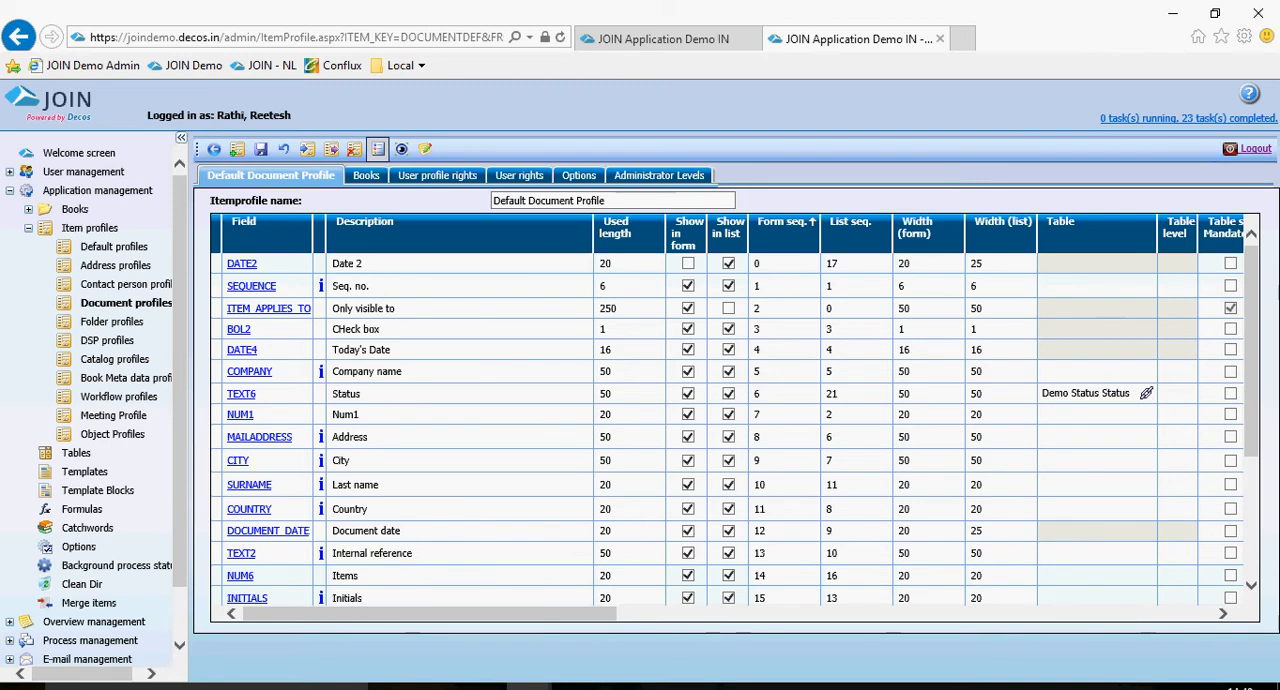
Examine the table settings and field restrictions of the Status field TEXT6, accept them, and save the profile.
click(241, 394)
scroll(640, 400, down, 5)
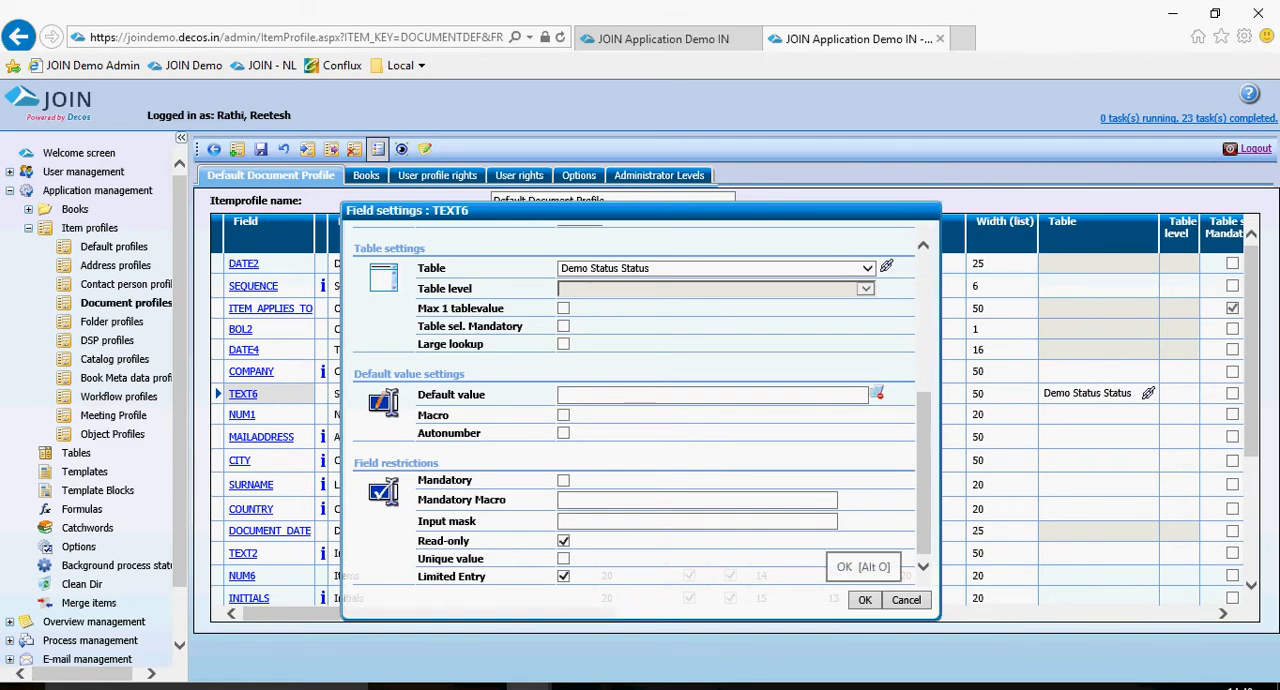
click(864, 600)
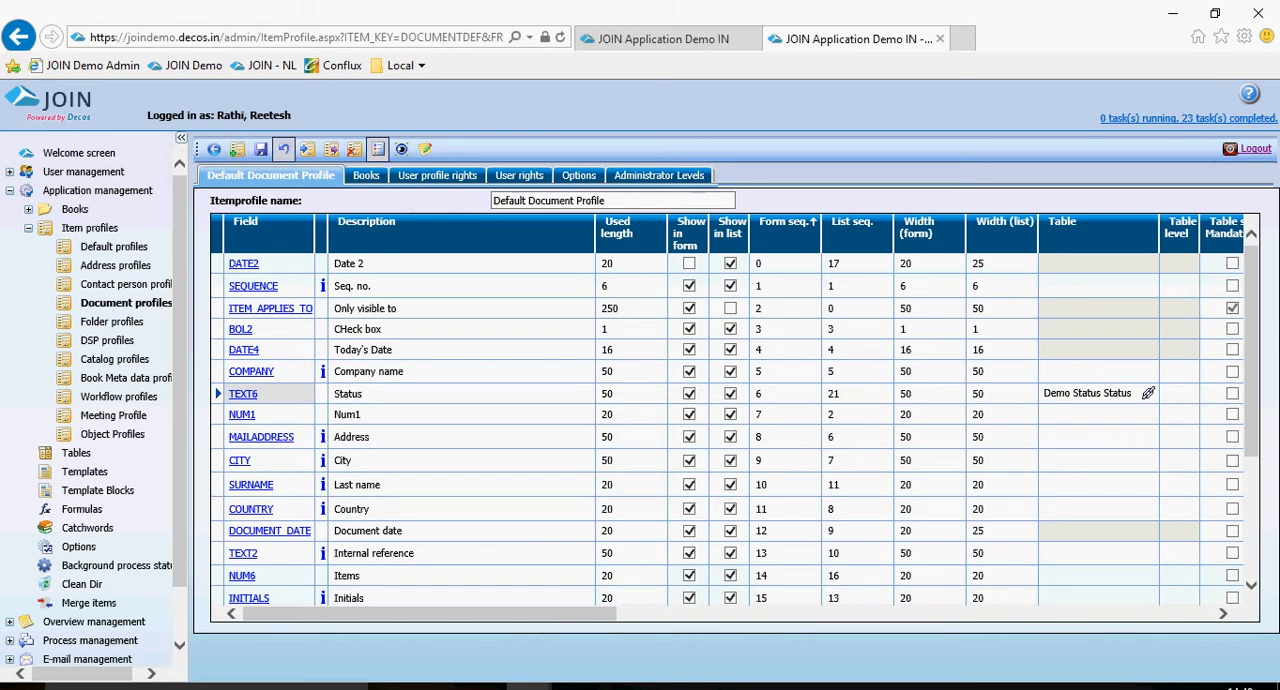
click(260, 149)
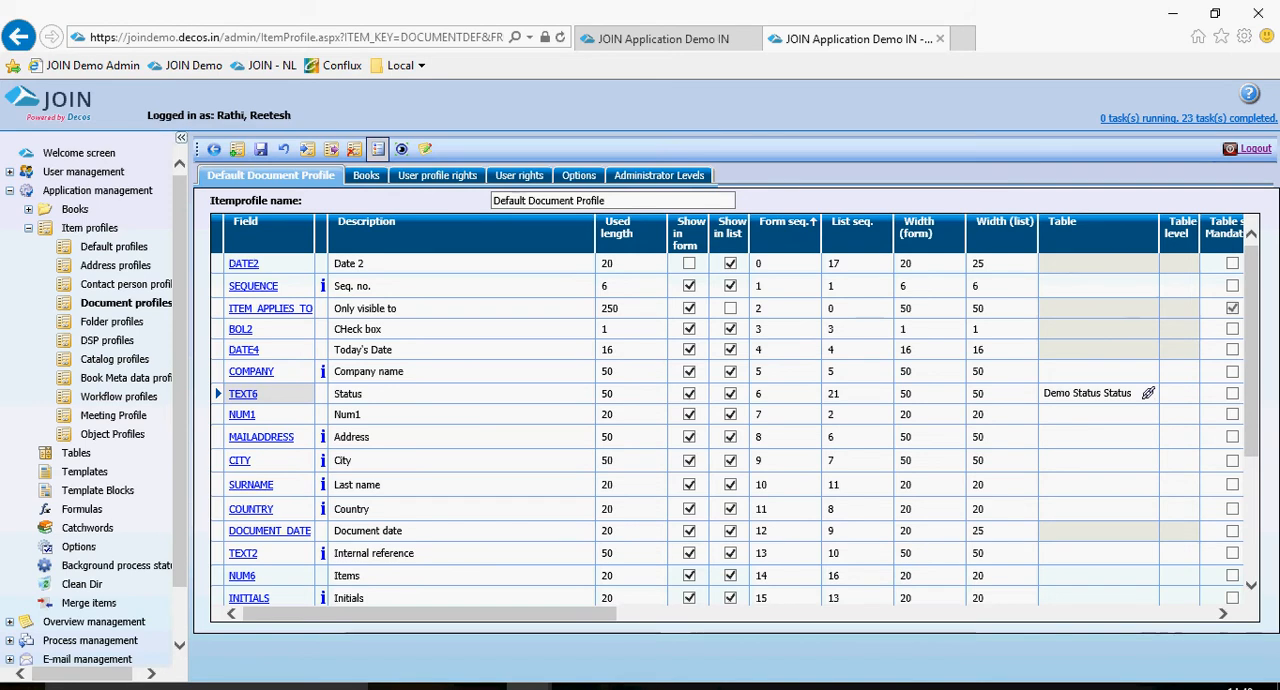
scroll(95, 410, down, 1)
scroll(95, 410, up, 1)
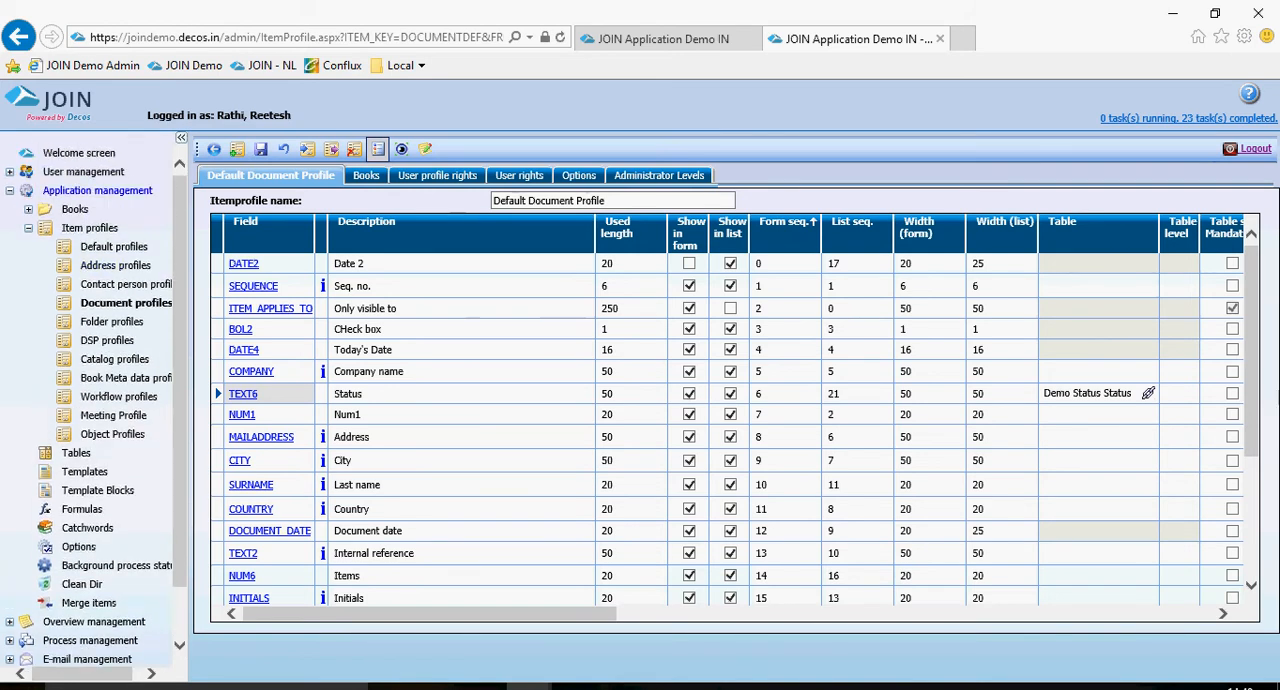
Create a new document workflow from the process management section.
click(84, 152)
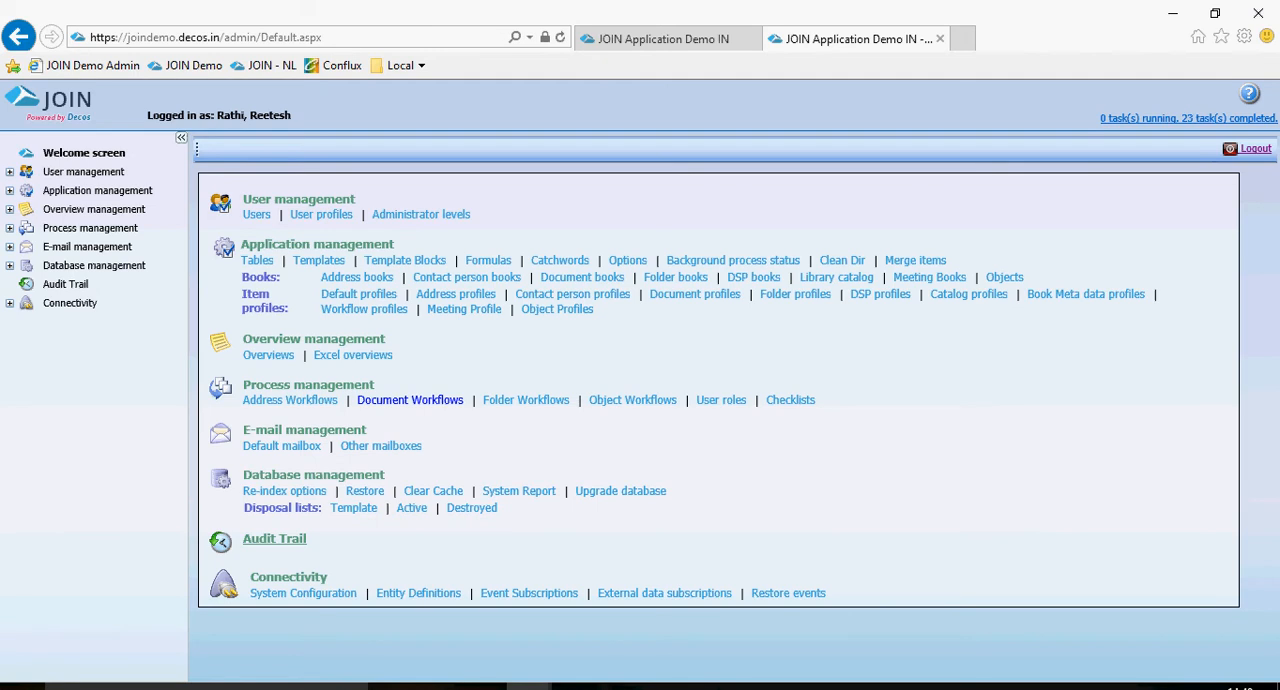
click(410, 399)
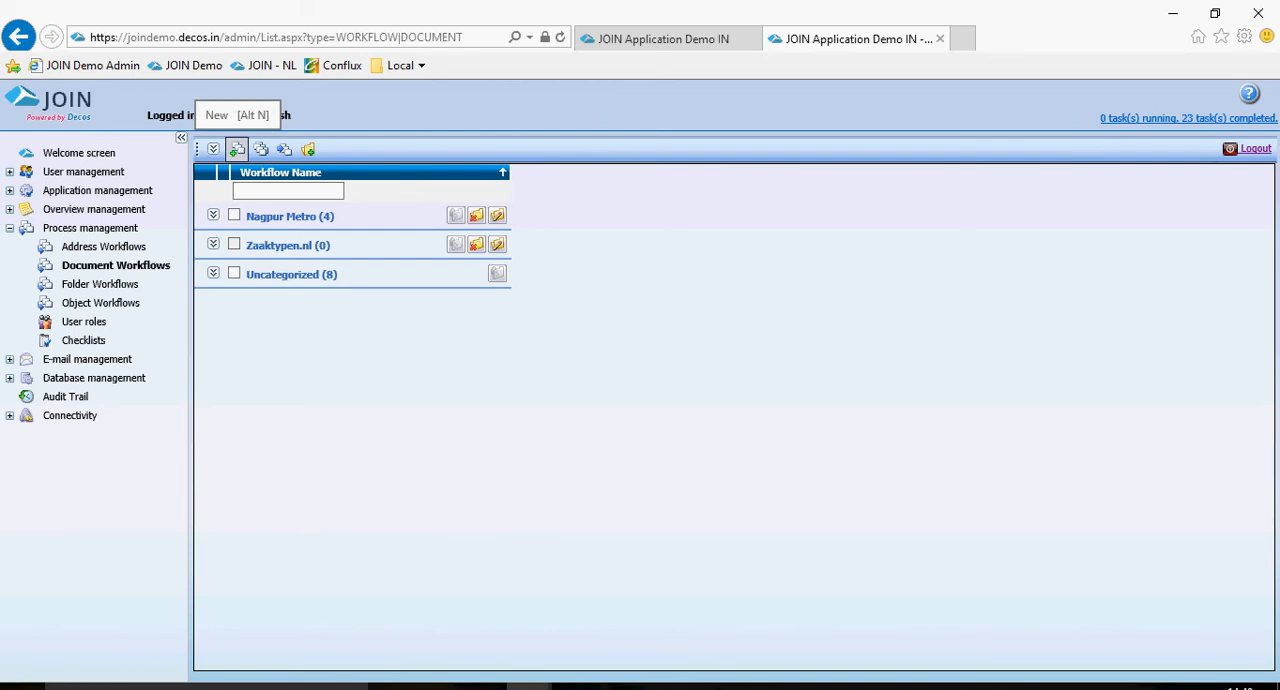
click(237, 149)
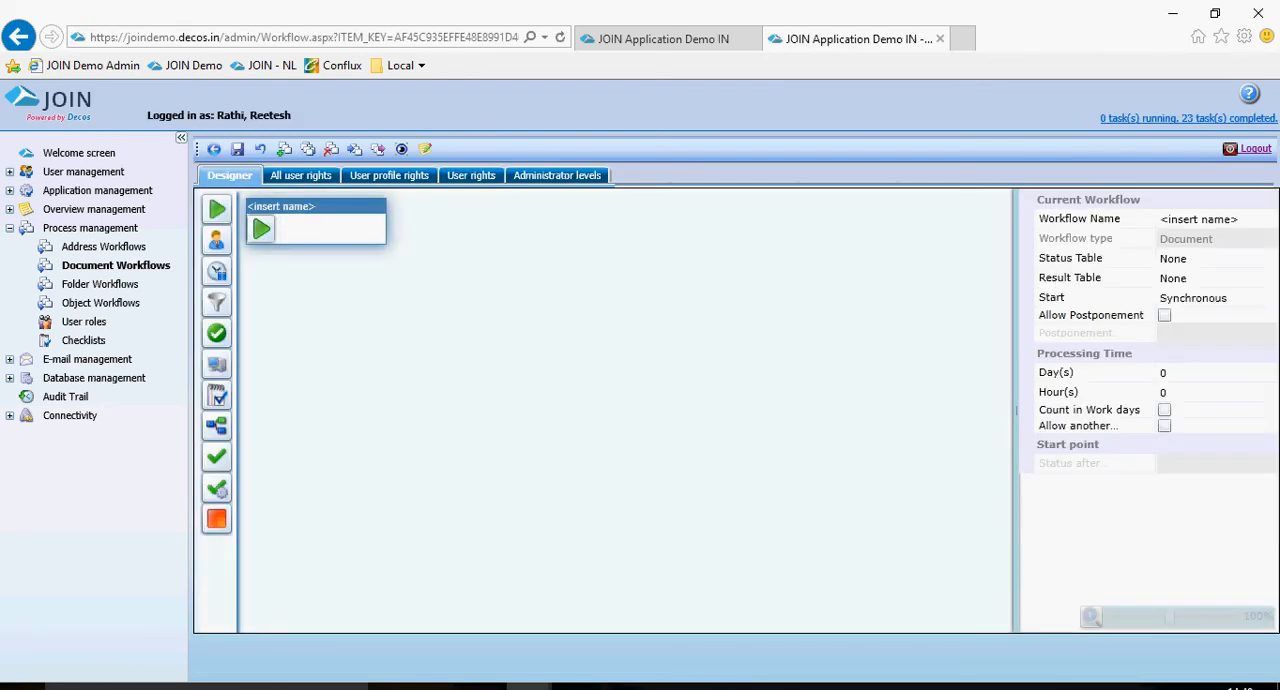
Move the start block to the upper middle of the canvas and name the workflow "Sample WF Doc".
drag(322, 207, 572, 211)
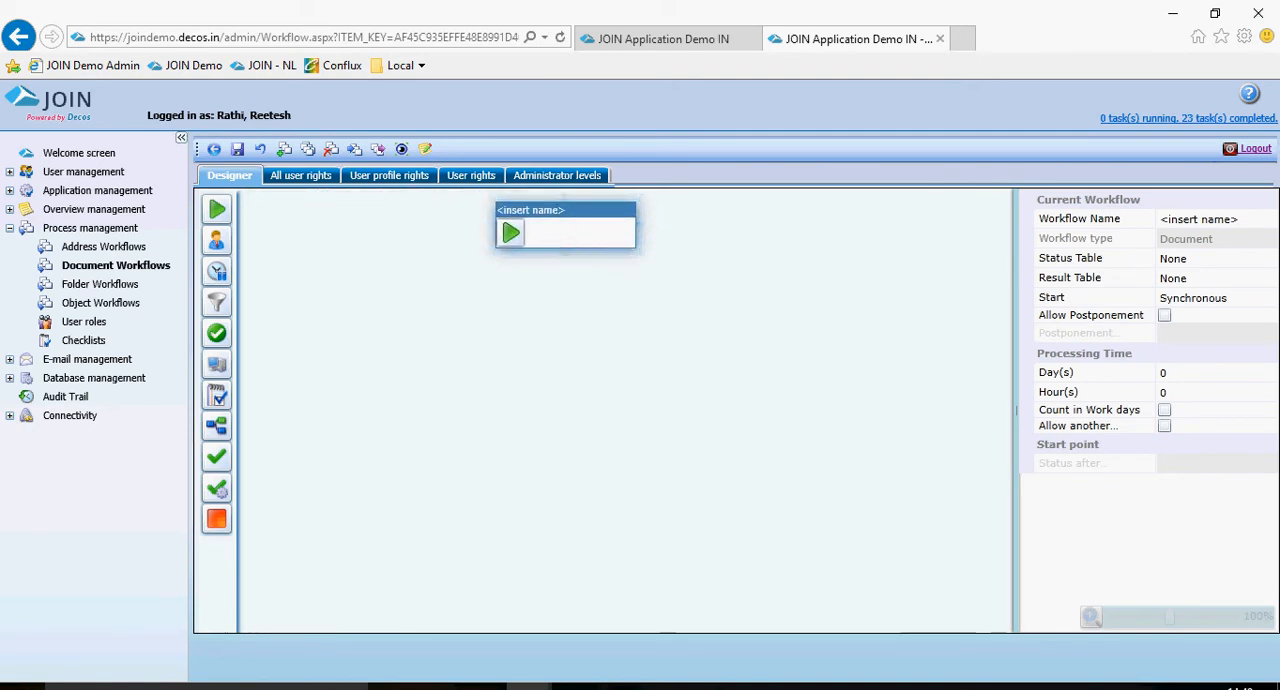
mouse_move(557, 243)
click(1200, 219)
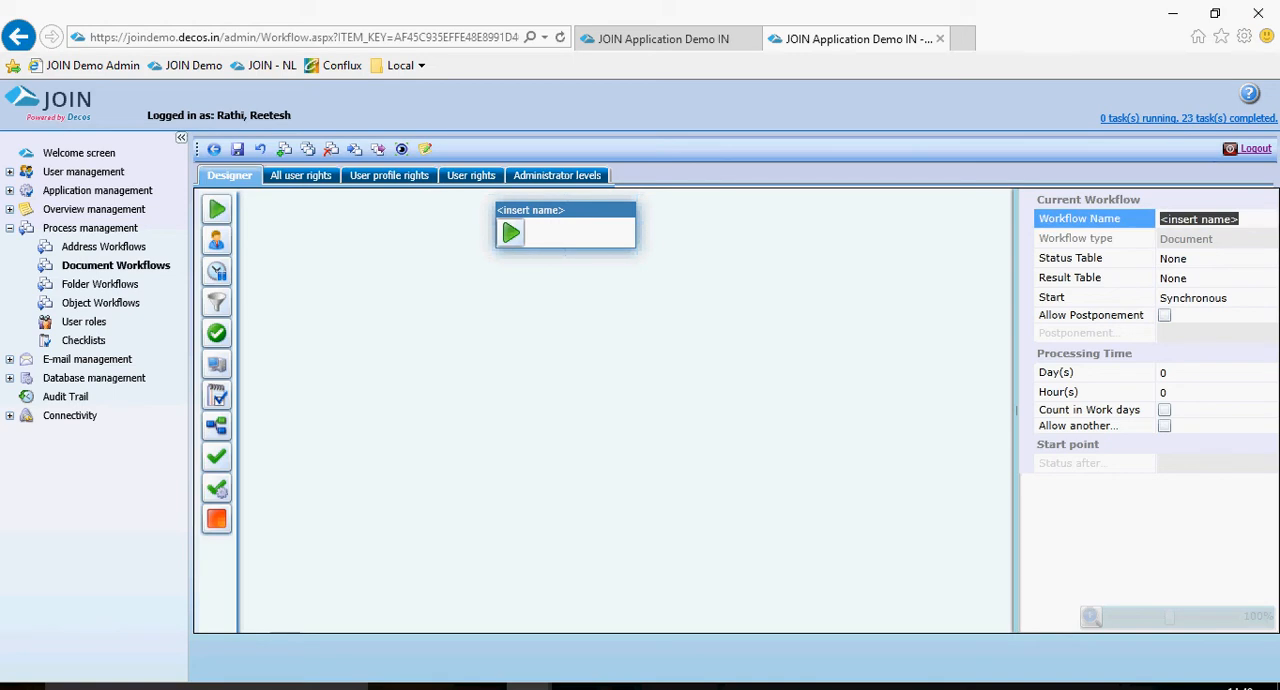
text(Samp)
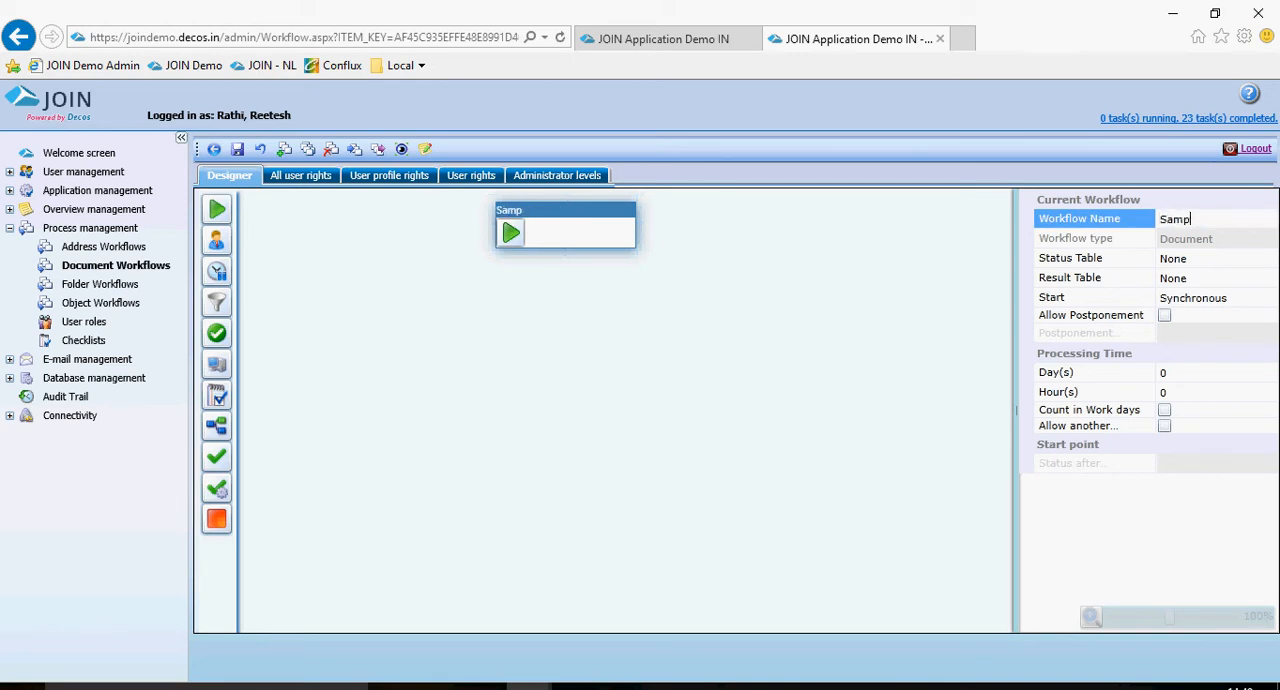
text(le WF Doc)
Widen the workflow properties area and set the workflow's status table to "Demo Status Status".
drag(1016, 410, 866, 410)
click(1200, 278)
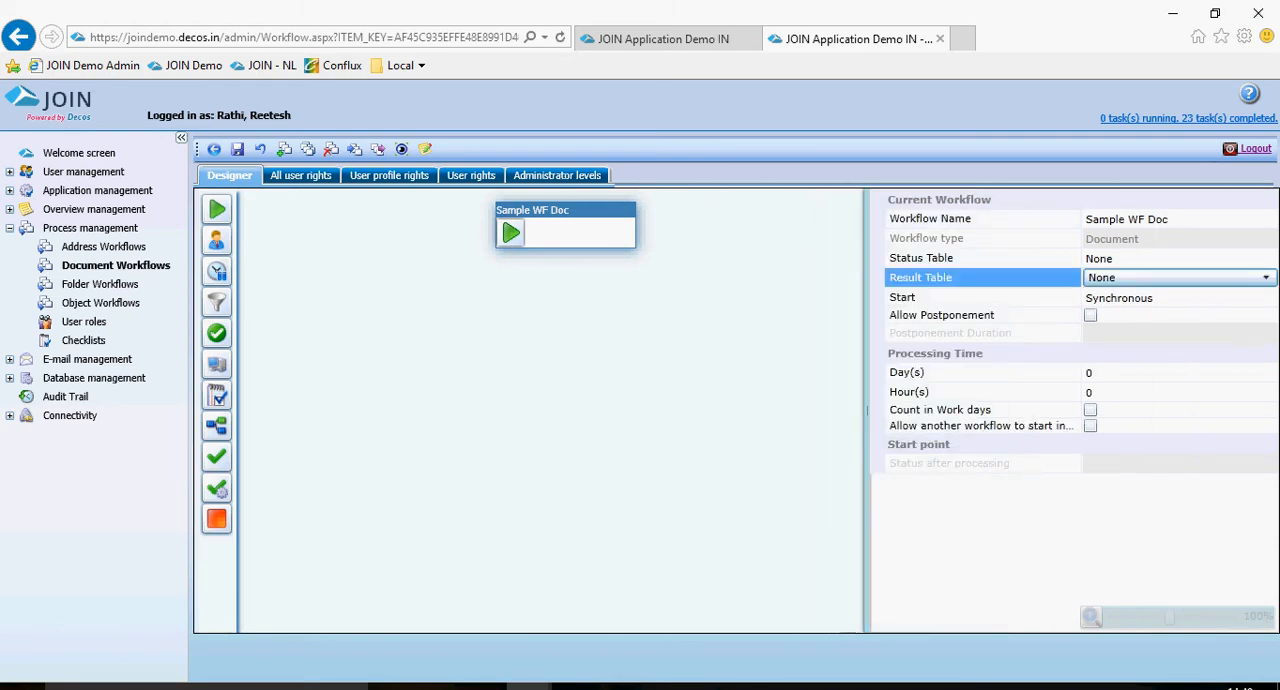
click(1220, 258)
click(1222, 258)
scroll(1125, 395, down, 3)
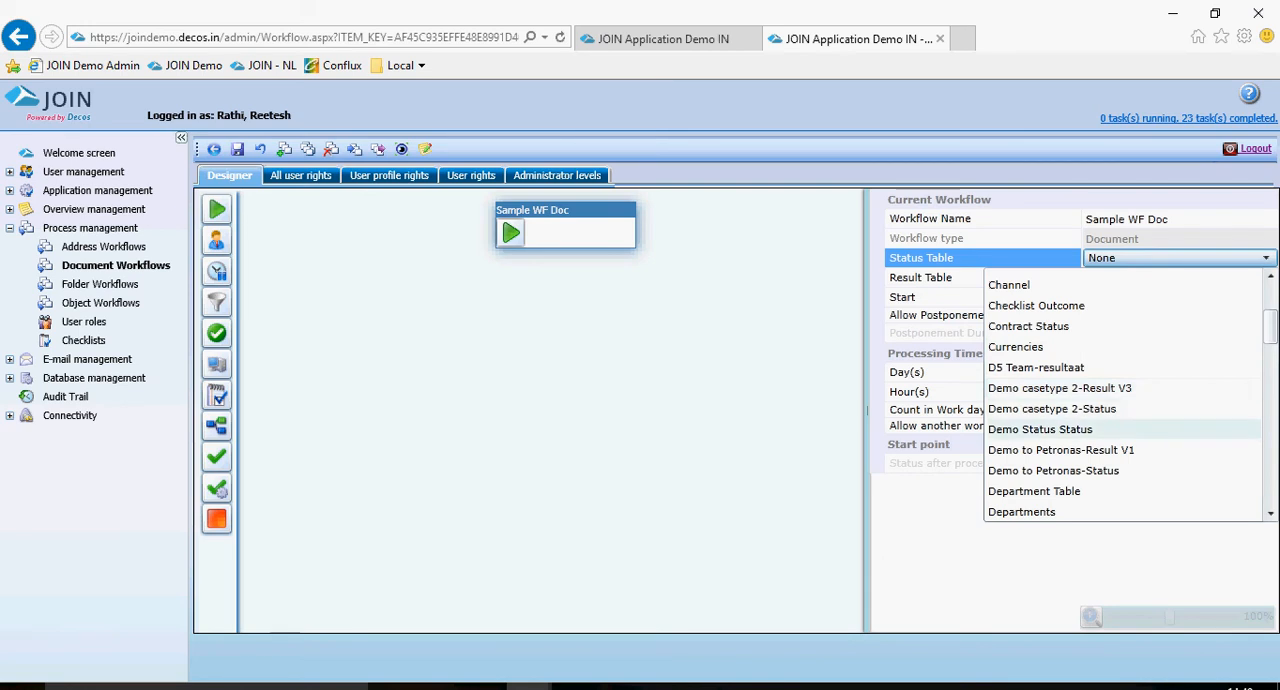
click(1040, 430)
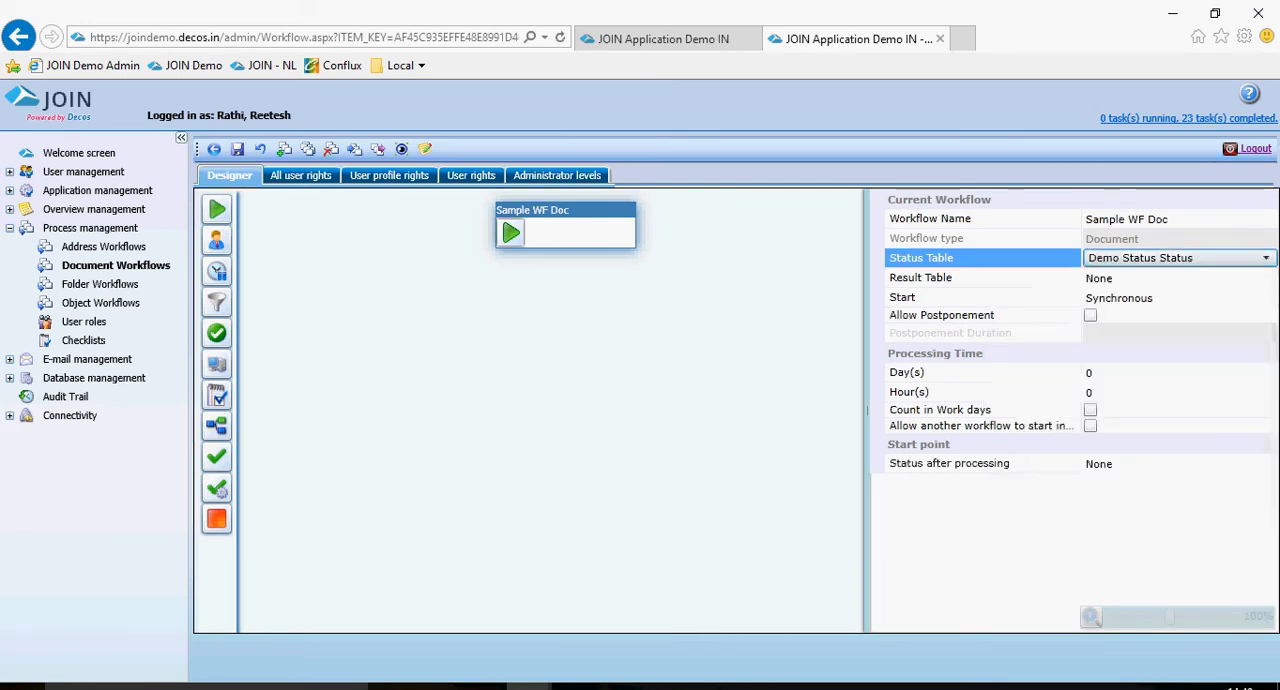
click(1195, 295)
click(1200, 279)
click(960, 259)
click(960, 278)
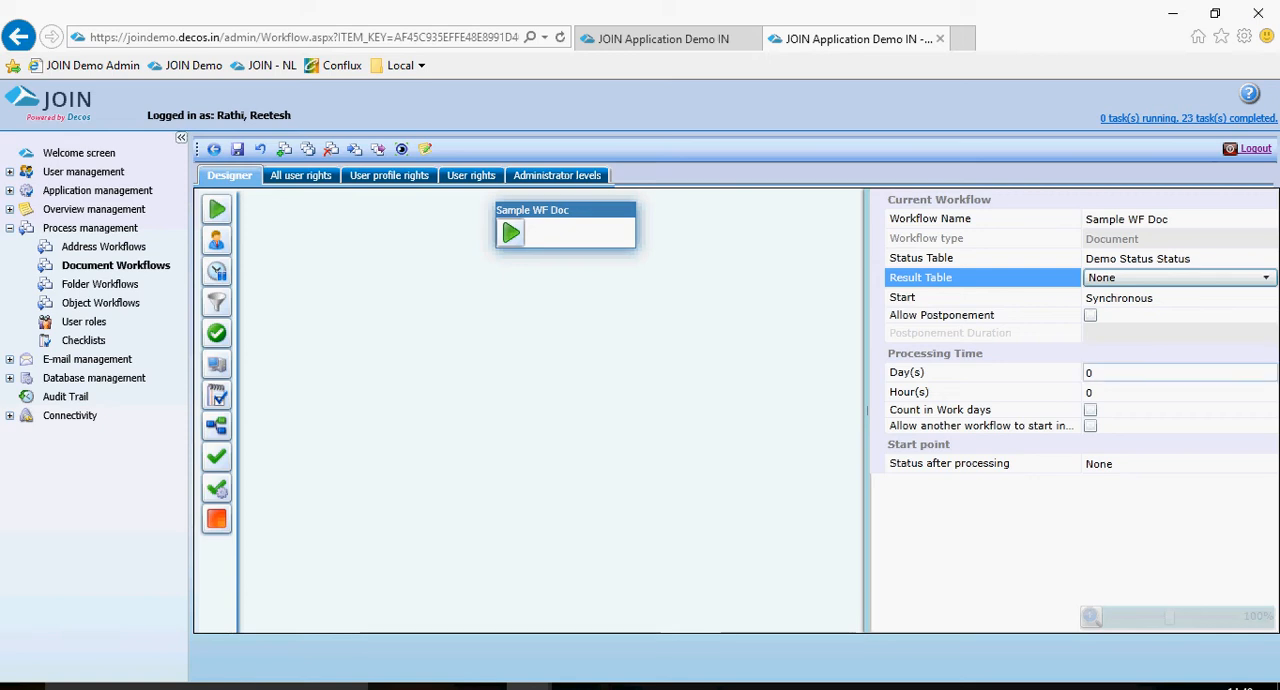
Set the workflow's processing time to 1 day and its start point's status after processing to s1.
click(1088, 372)
text(1)
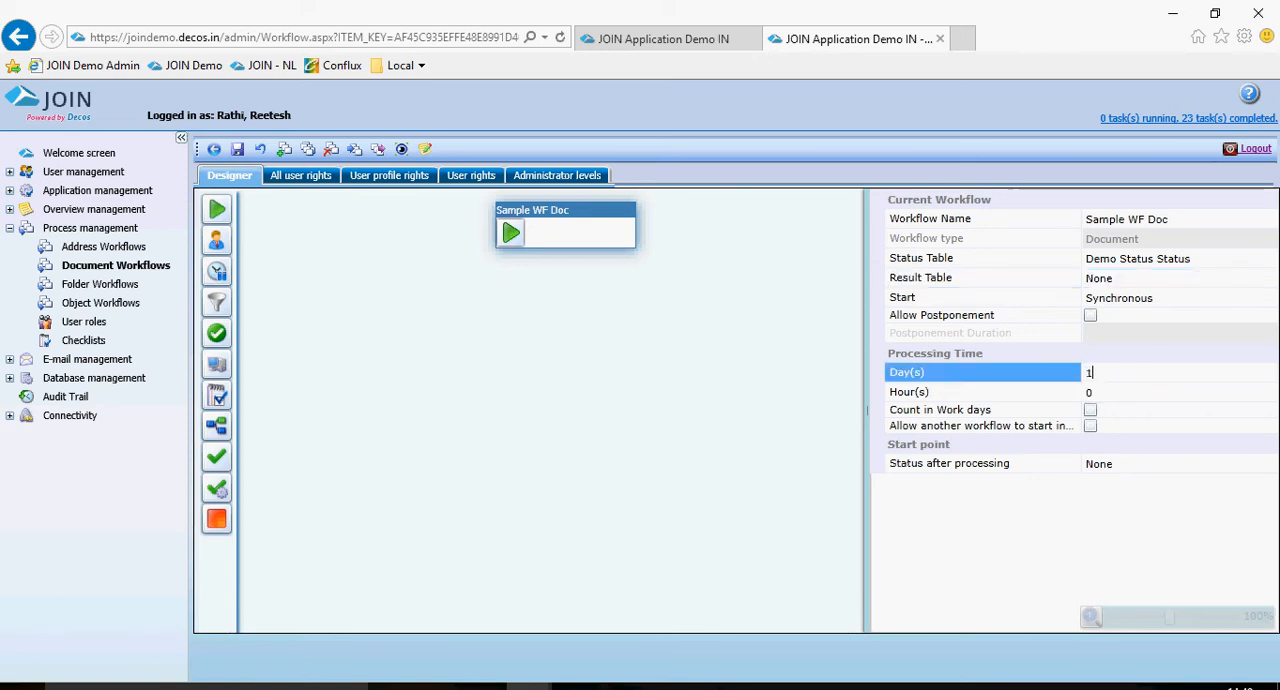
key(Tab)
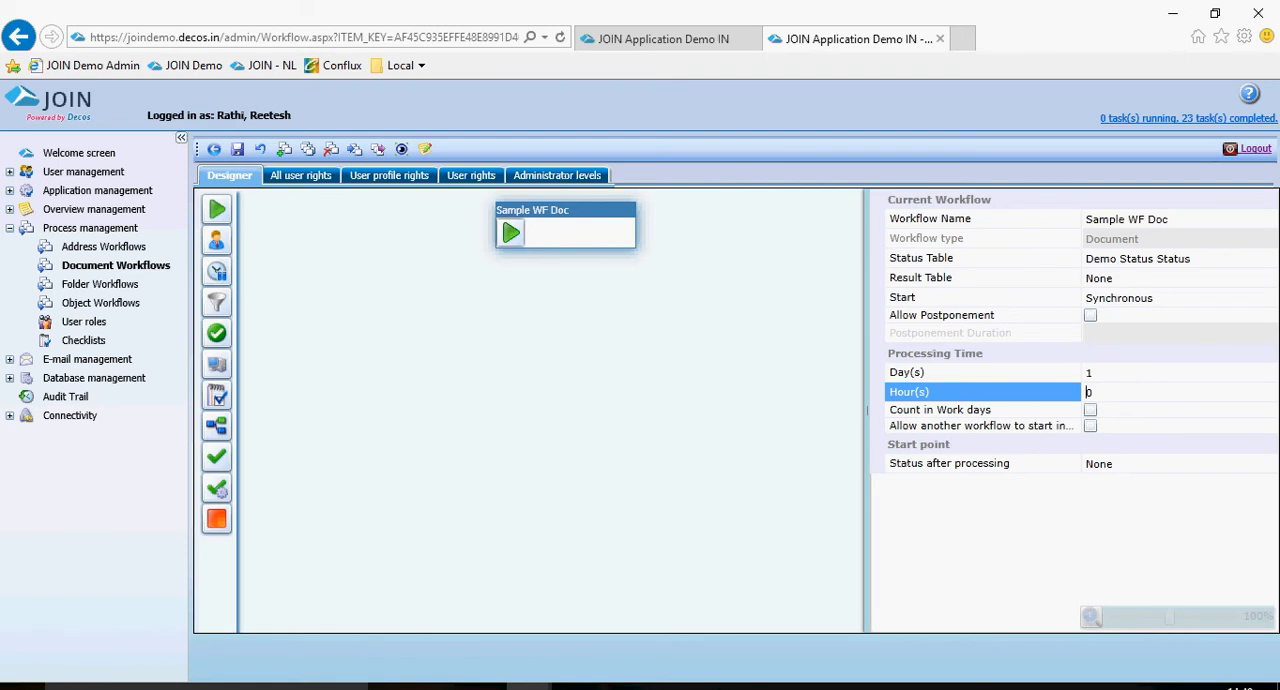
key(Tab)
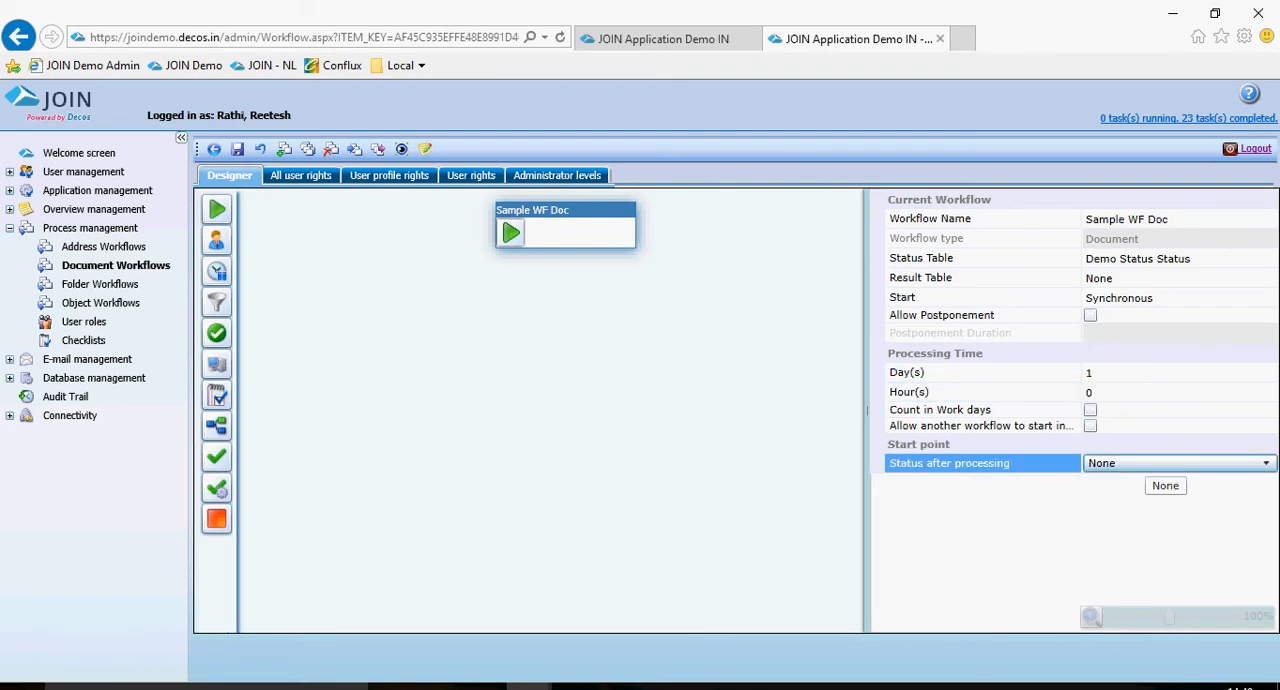
click(1146, 463)
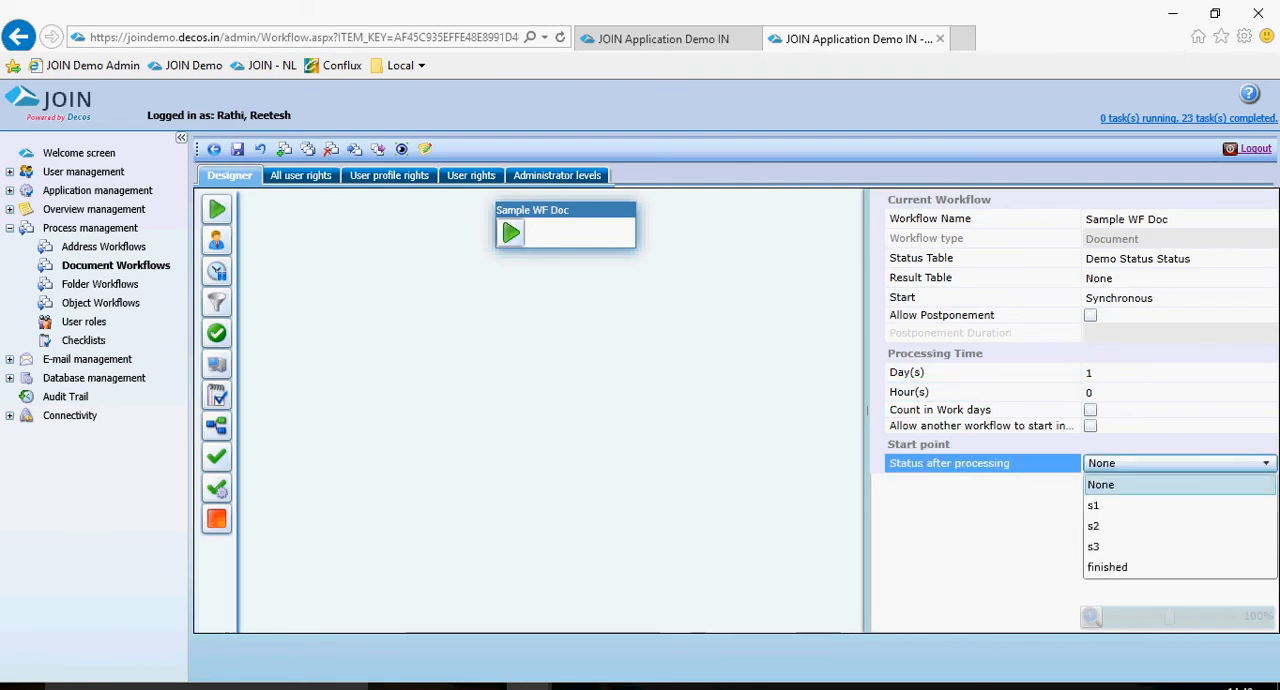
key(Down)
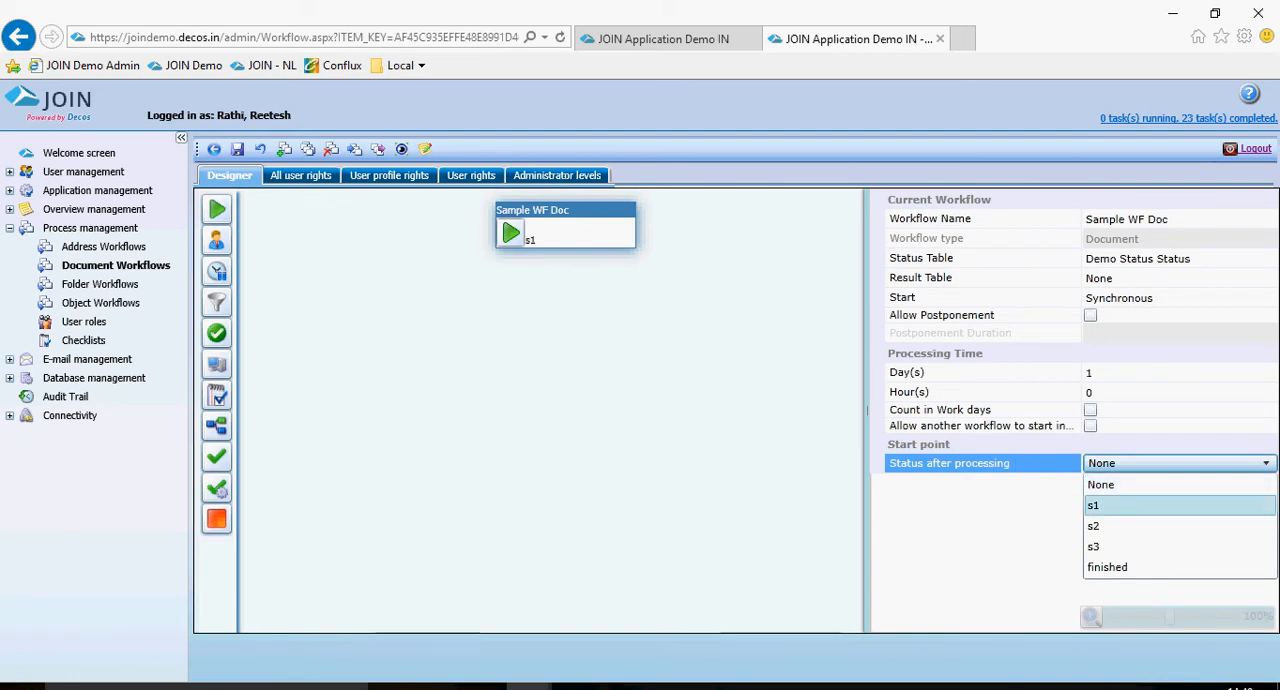
key(Return)
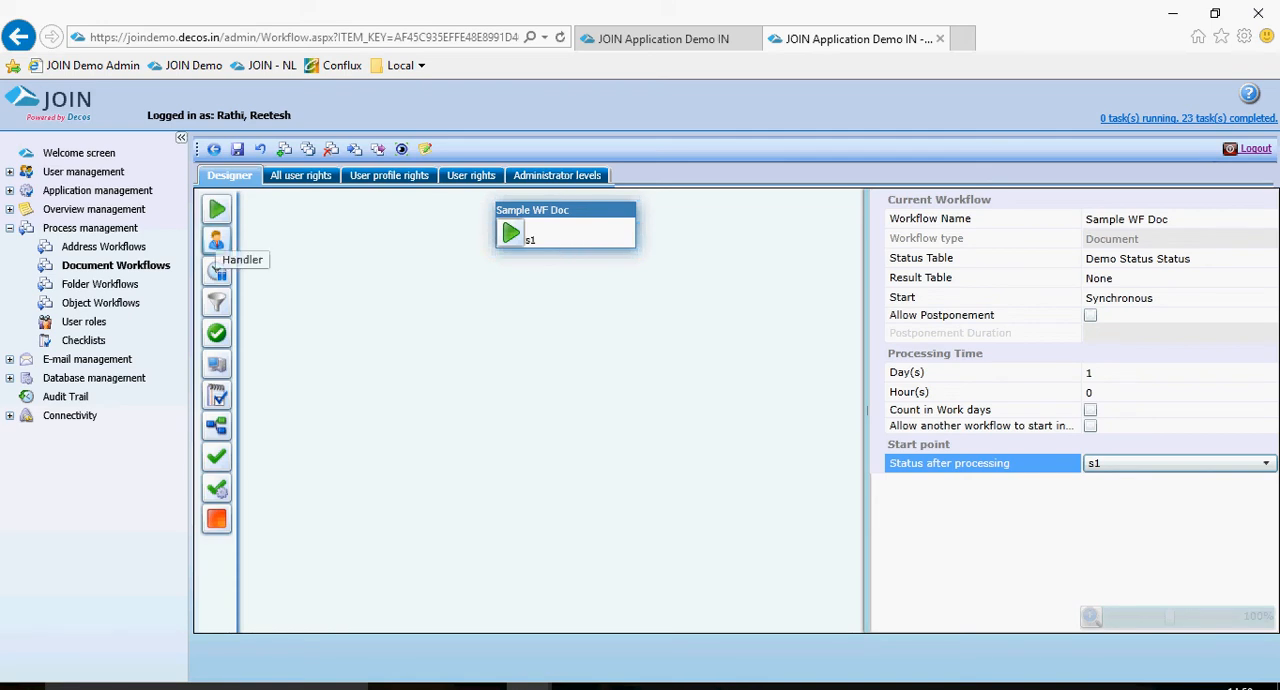
Add a handler block connected to the start block and align it directly beneath.
drag(216, 241, 518, 296)
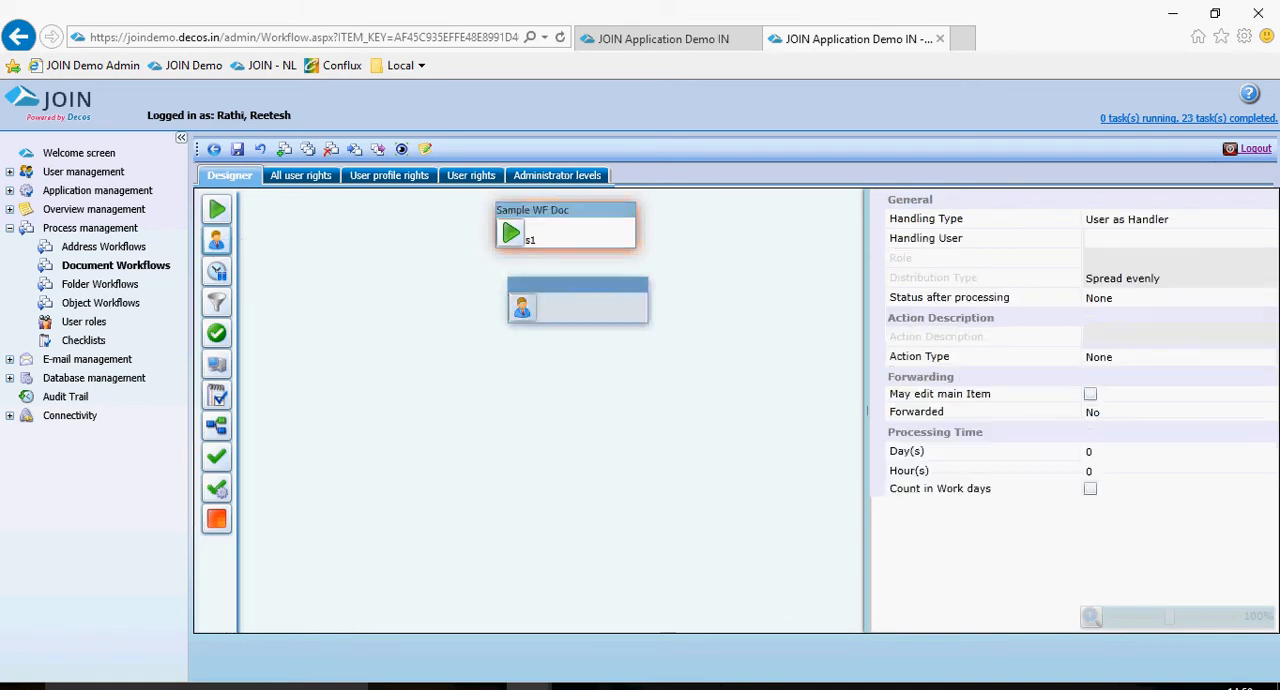
click(566, 226)
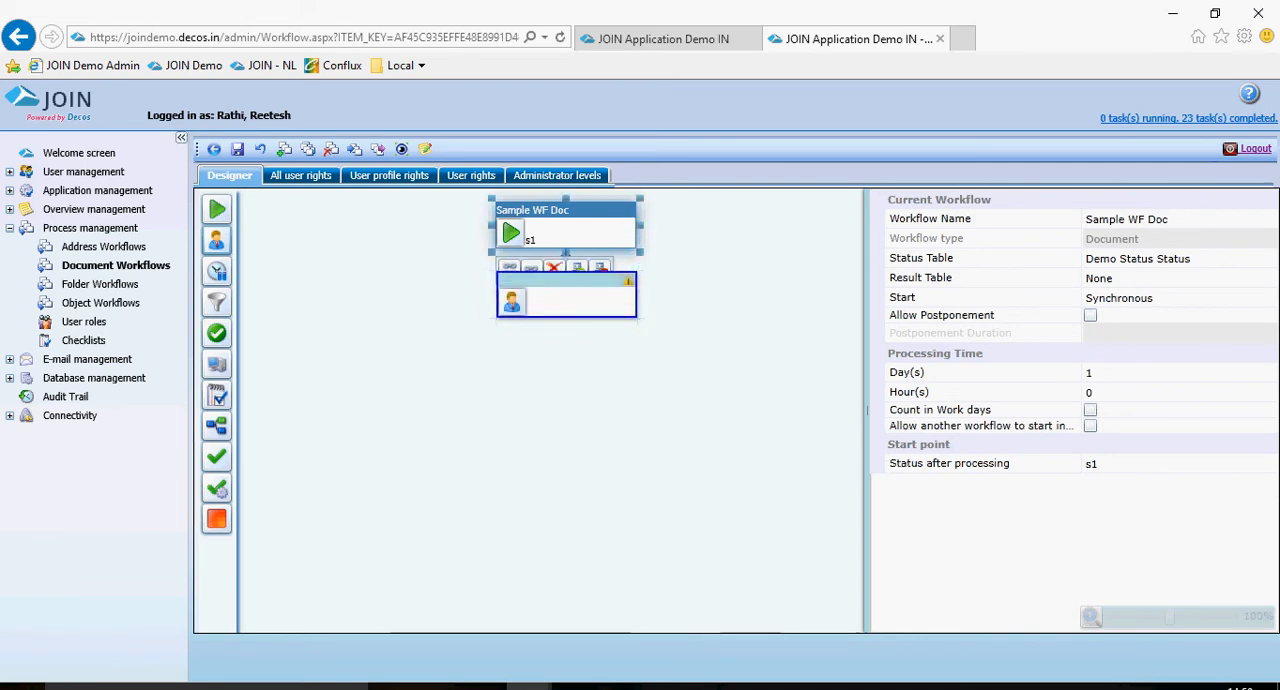
click(566, 296)
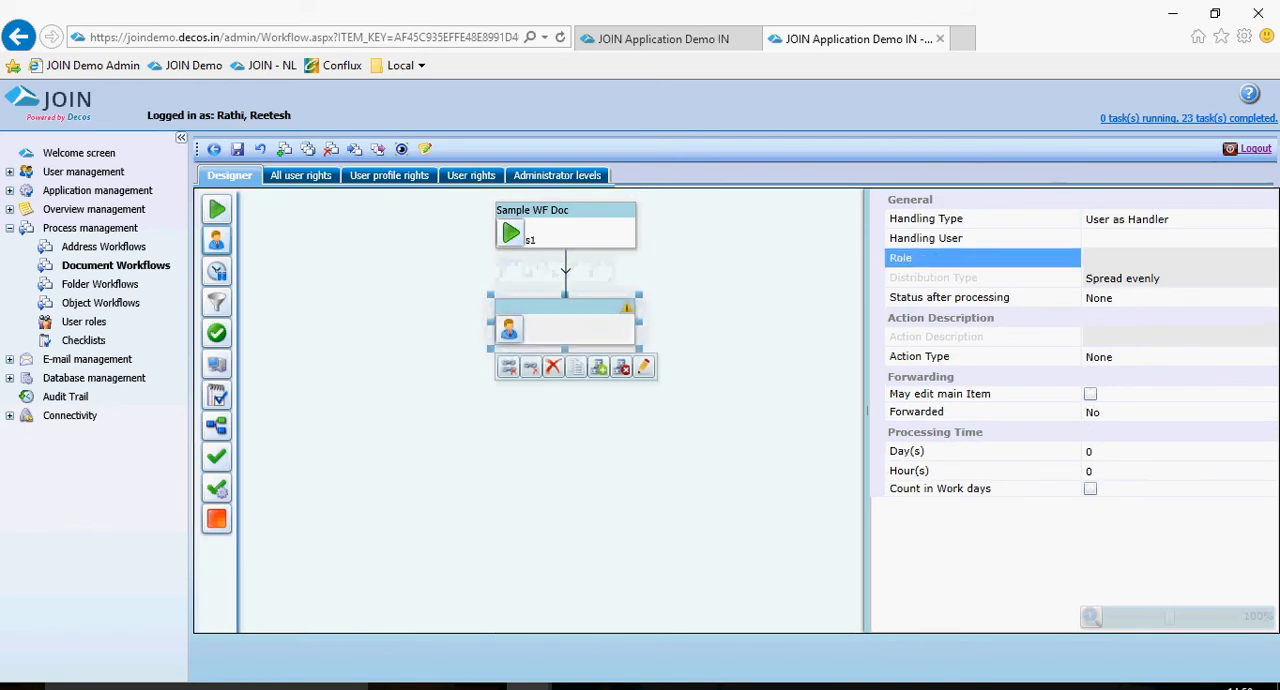
click(1005, 220)
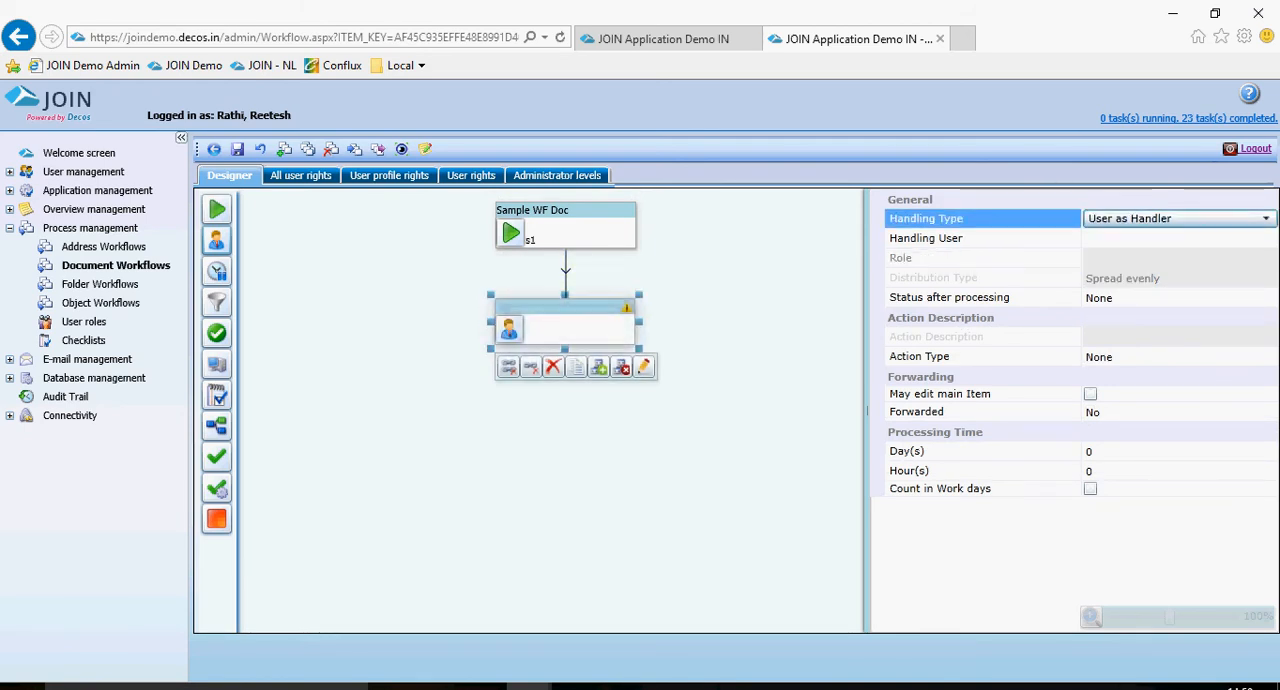
click(1005, 238)
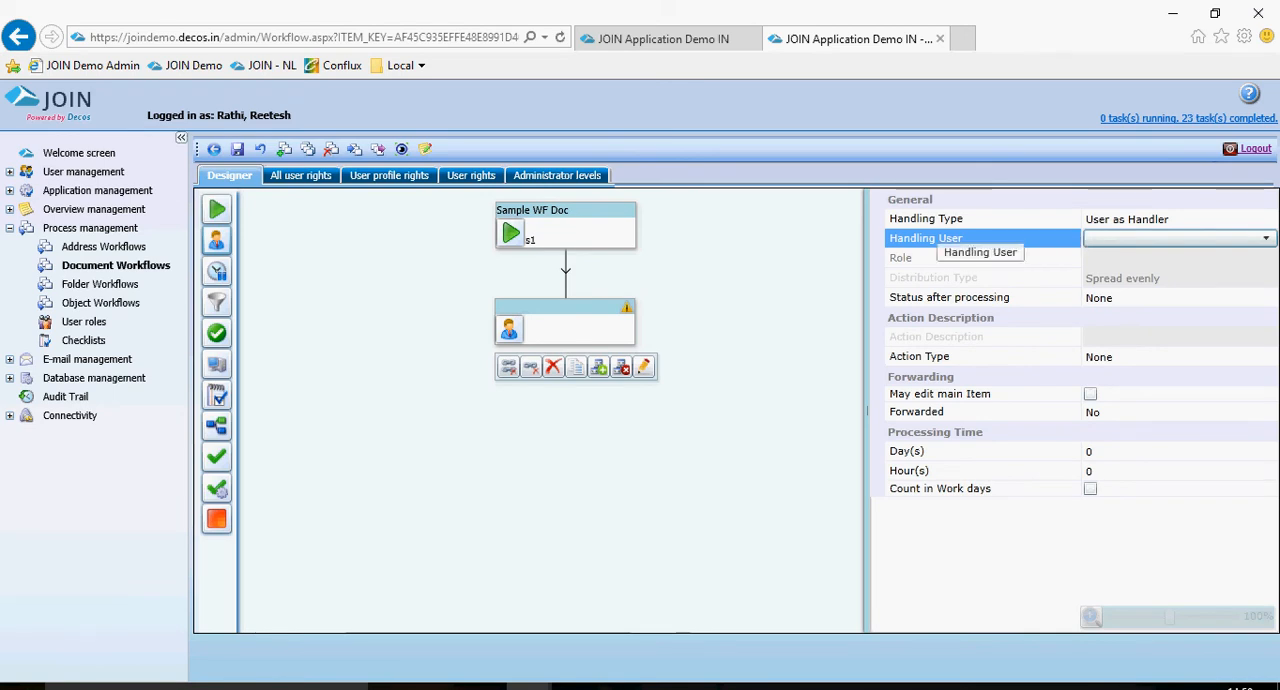
drag(577, 324, 578, 311)
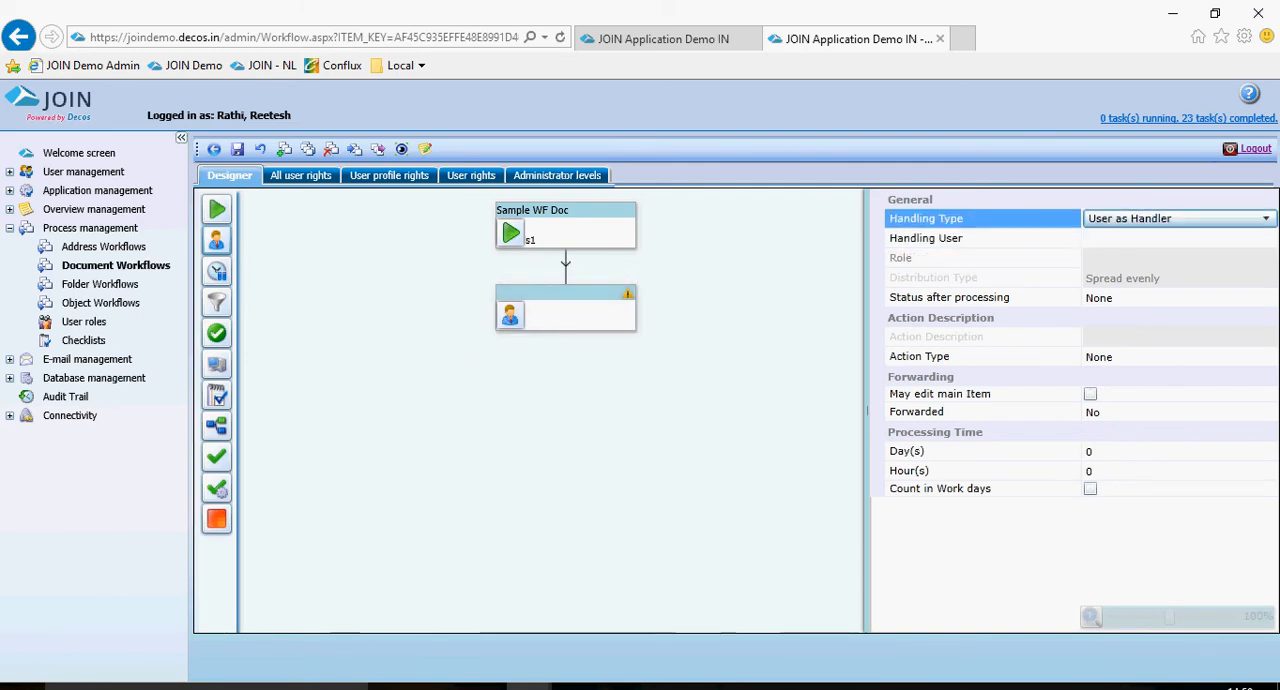
Try User Role as Handler as the handler's handling type, view its role options, and restore User as Handler.
click(1182, 219)
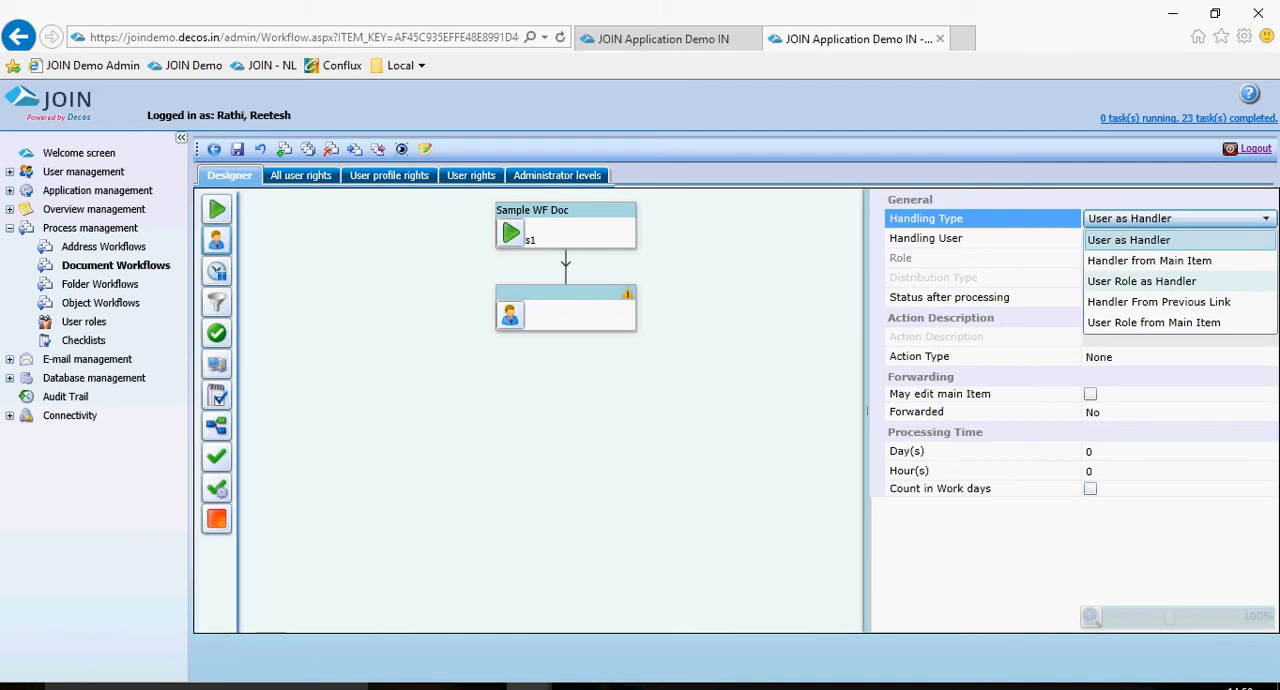
click(1142, 282)
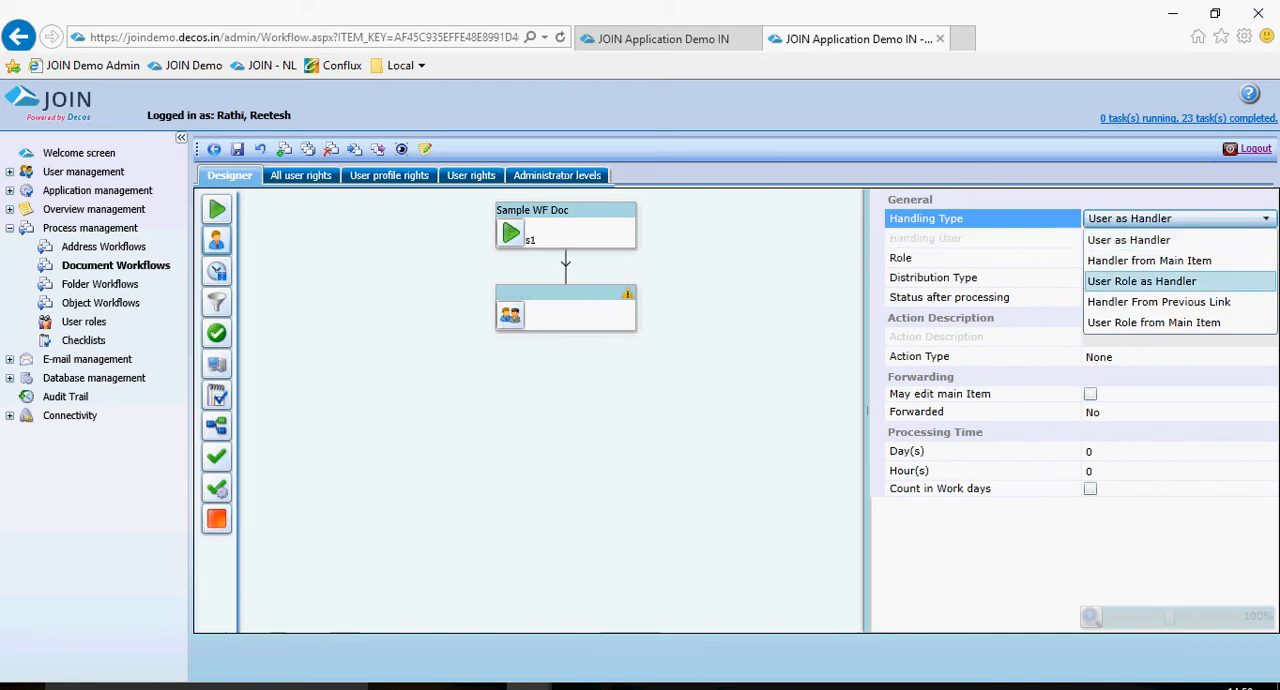
click(1180, 258)
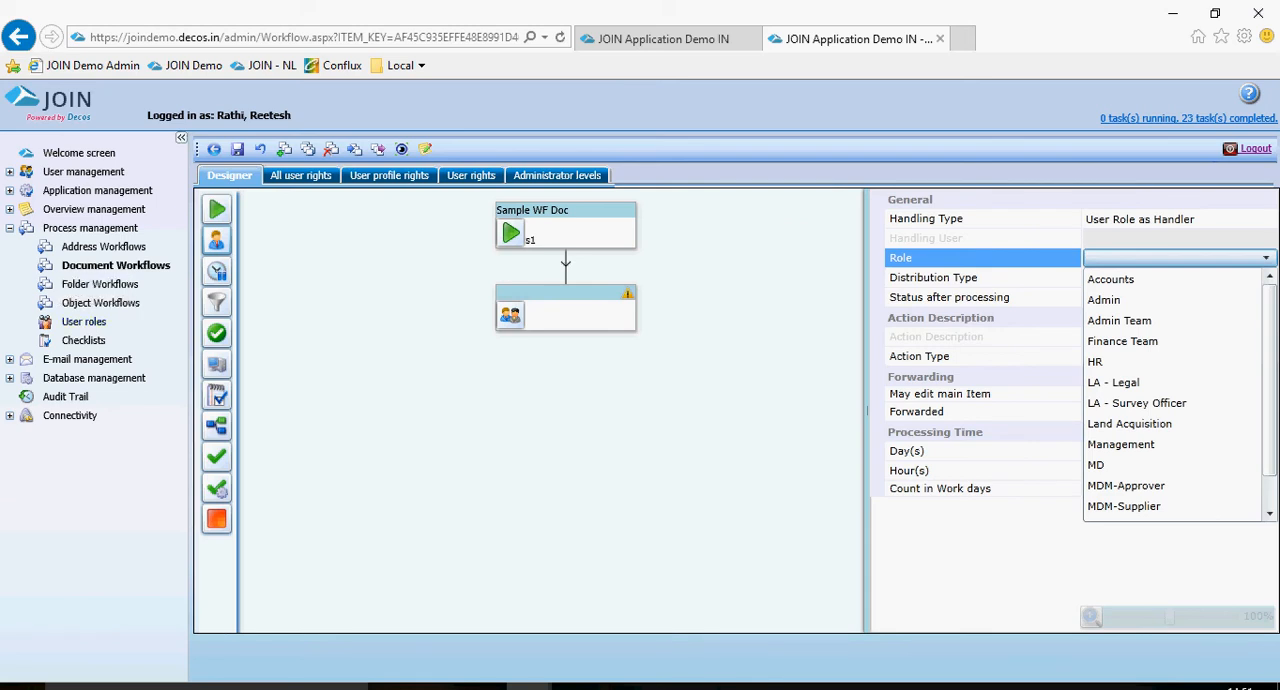
click(1180, 219)
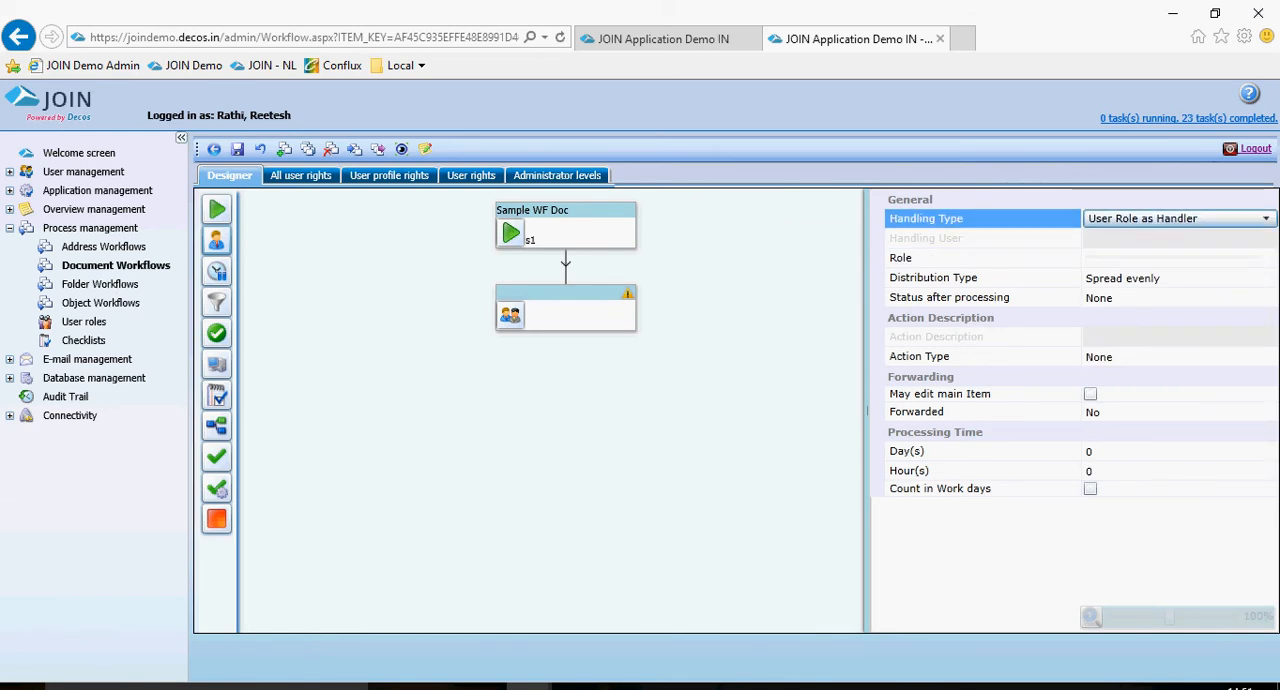
click(1240, 219)
click(1129, 240)
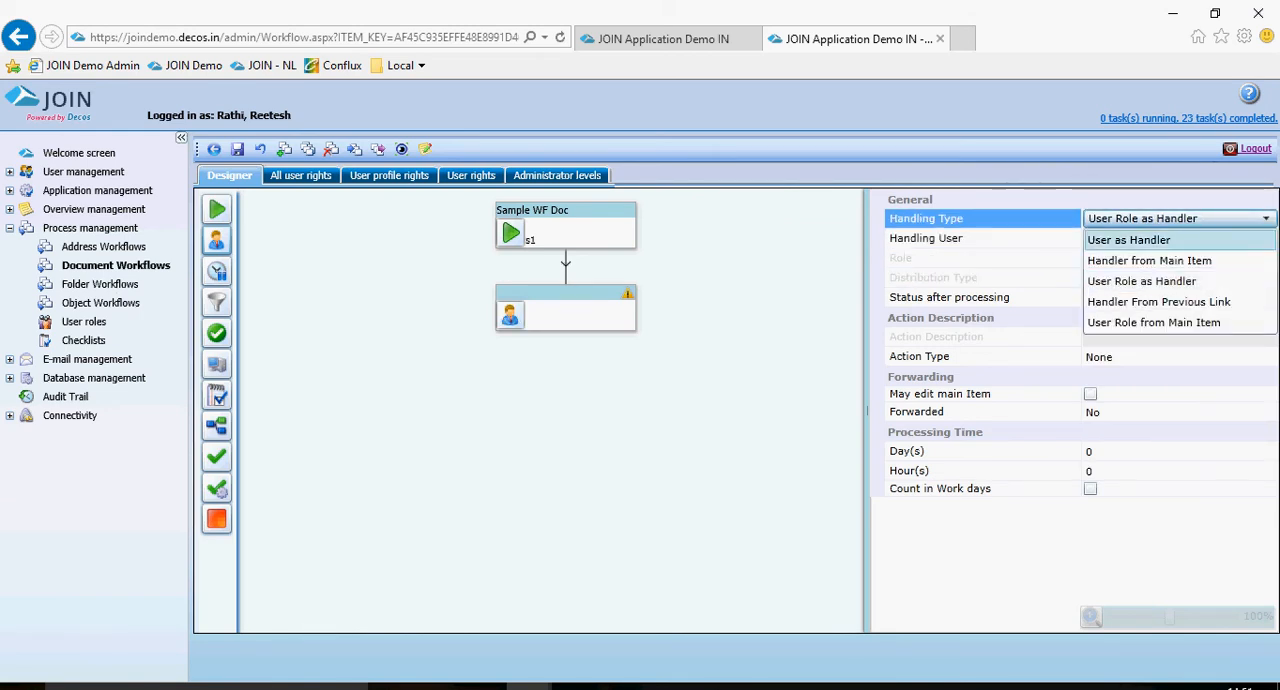
Choose a user as the handler block's handling user and set its status after processing to s2.
click(1180, 239)
click(1180, 239)
scroll(1172, 362, down, 5)
click(1158, 357)
click(1154, 394)
click(1154, 412)
click(1154, 451)
click(960, 394)
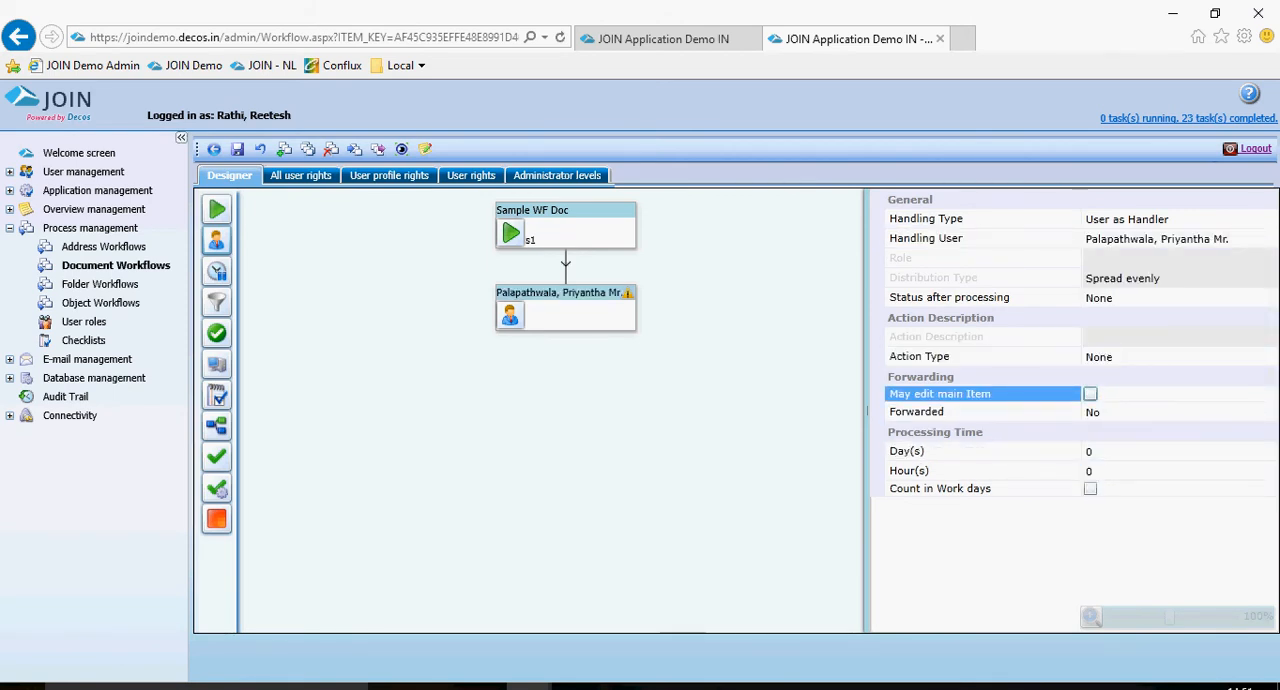
click(1170, 298)
click(1180, 298)
click(1150, 360)
Set the handler's action type to "Handle this document activity" and its processing time to 2 days.
click(1150, 357)
click(577, 314)
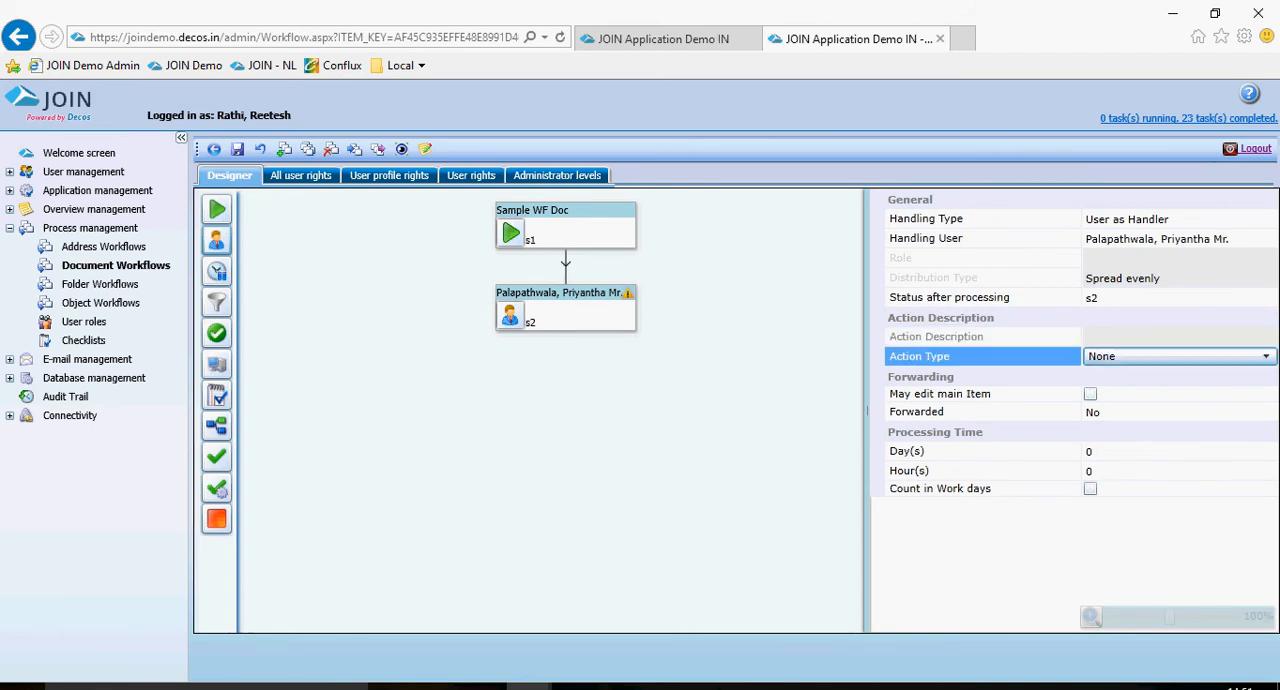
click(1178, 357)
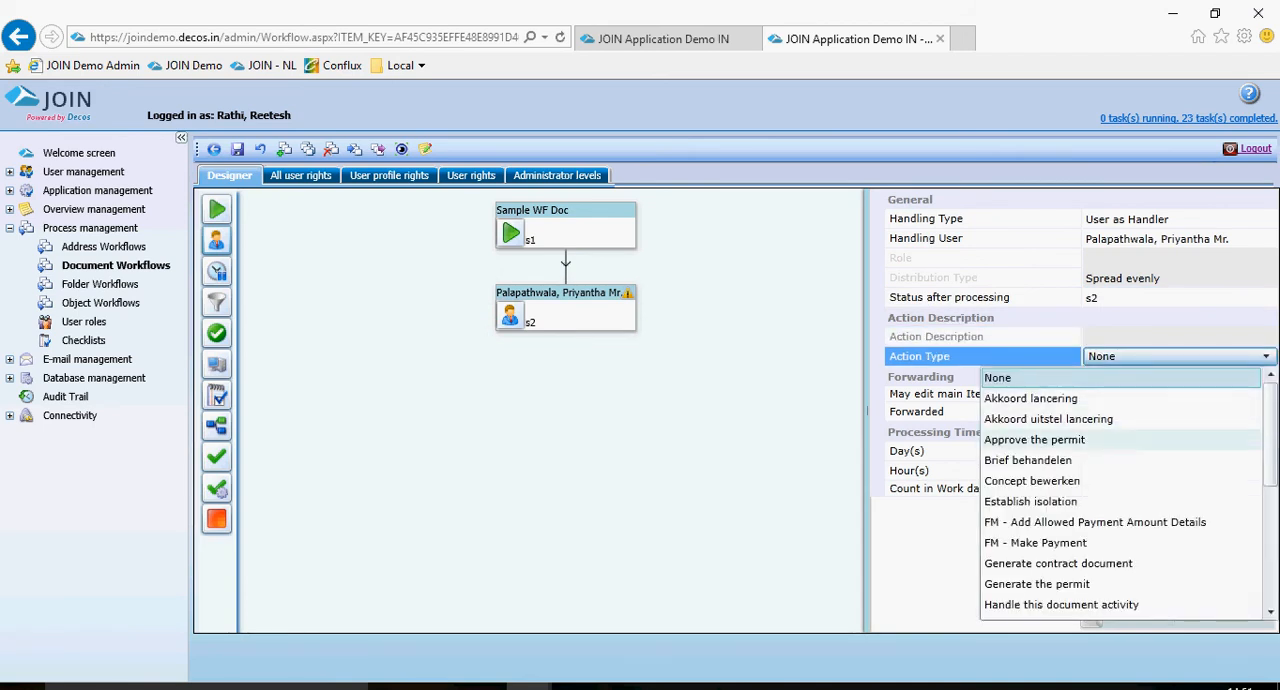
scroll(1100, 420, down, 1)
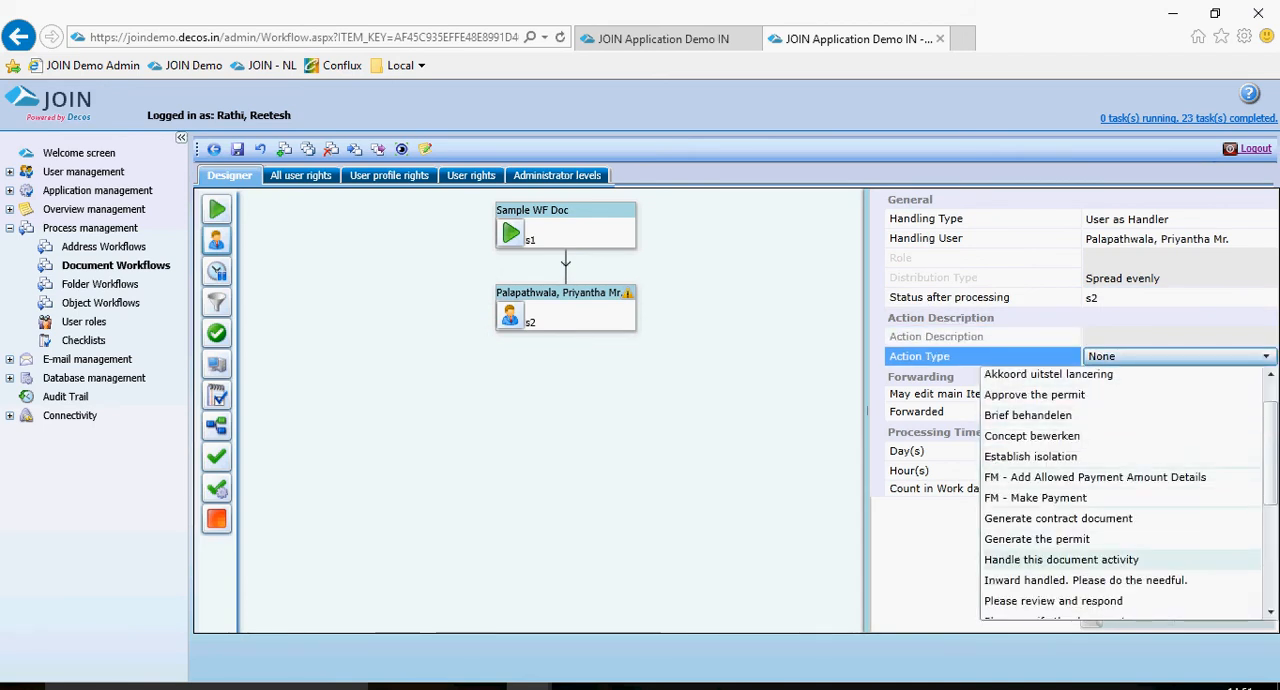
scroll(1100, 545, down, 1)
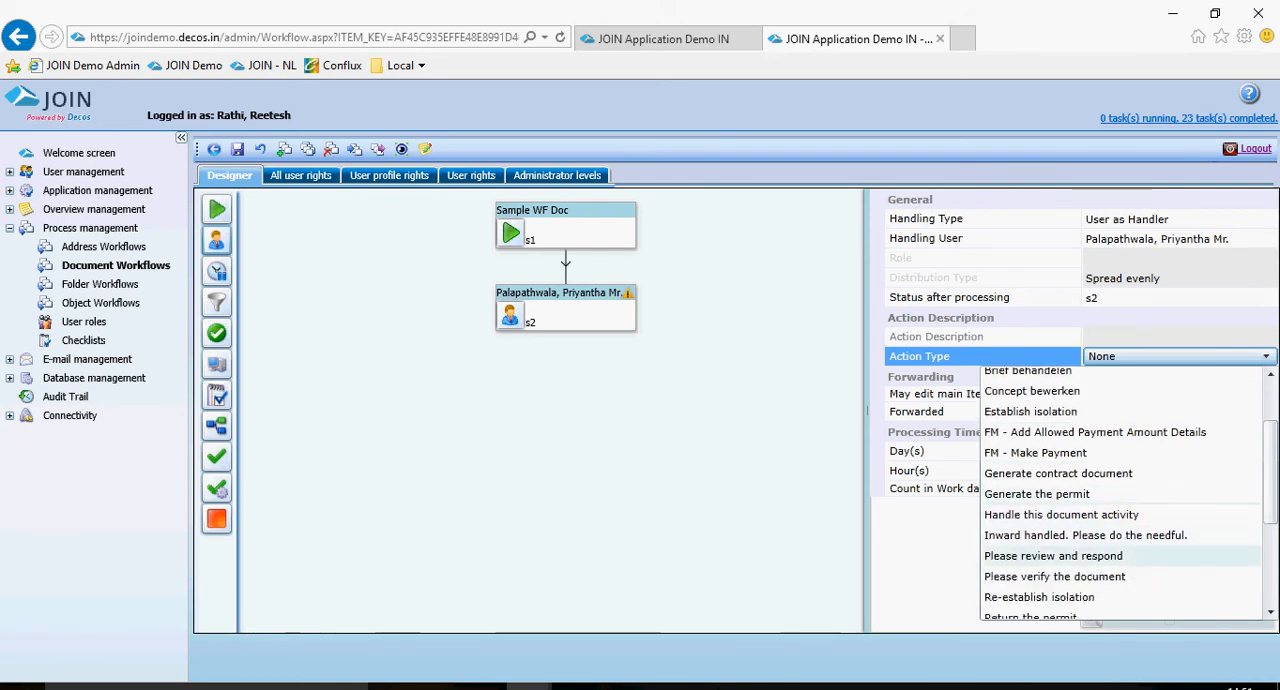
click(1062, 515)
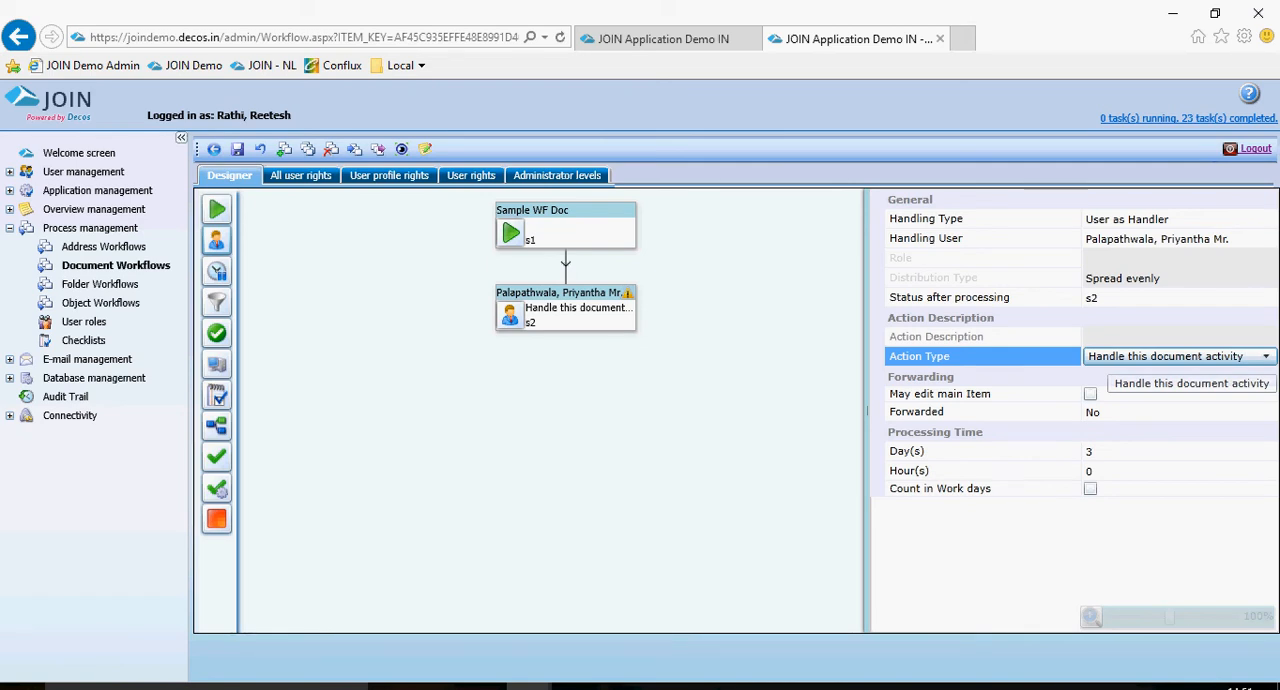
click(1150, 451)
text(2)
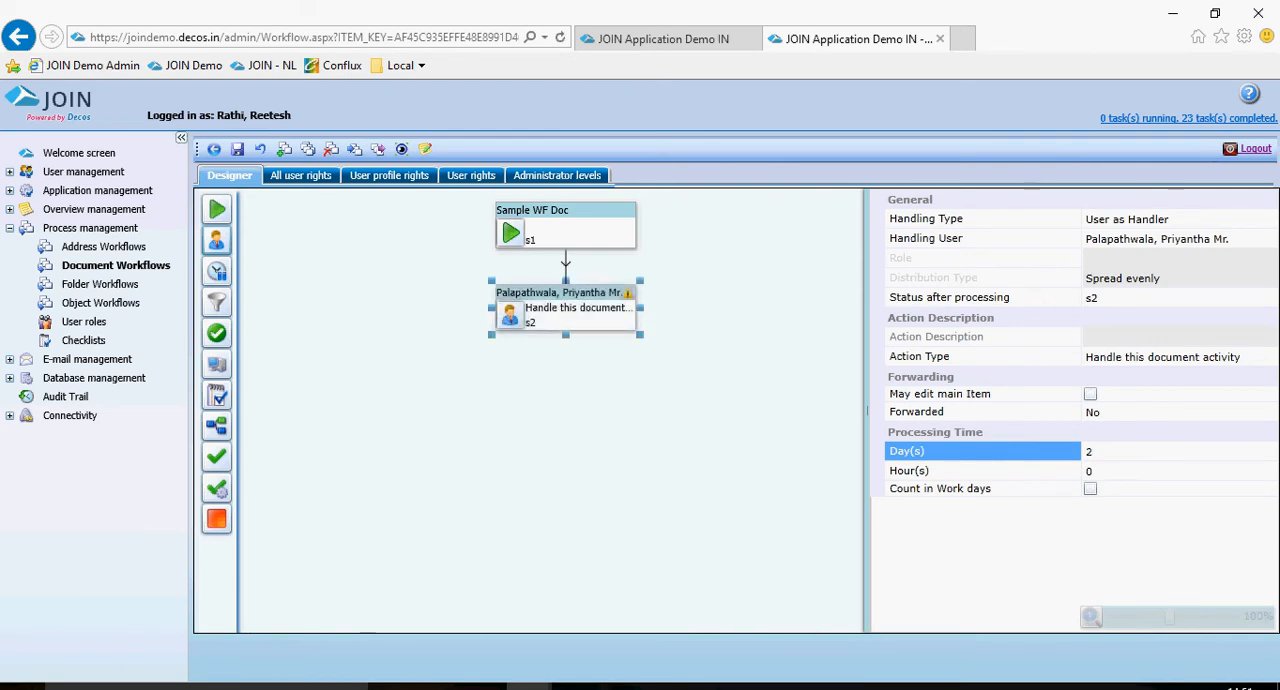
Create a checklist block connected from the handler block.
click(581, 309)
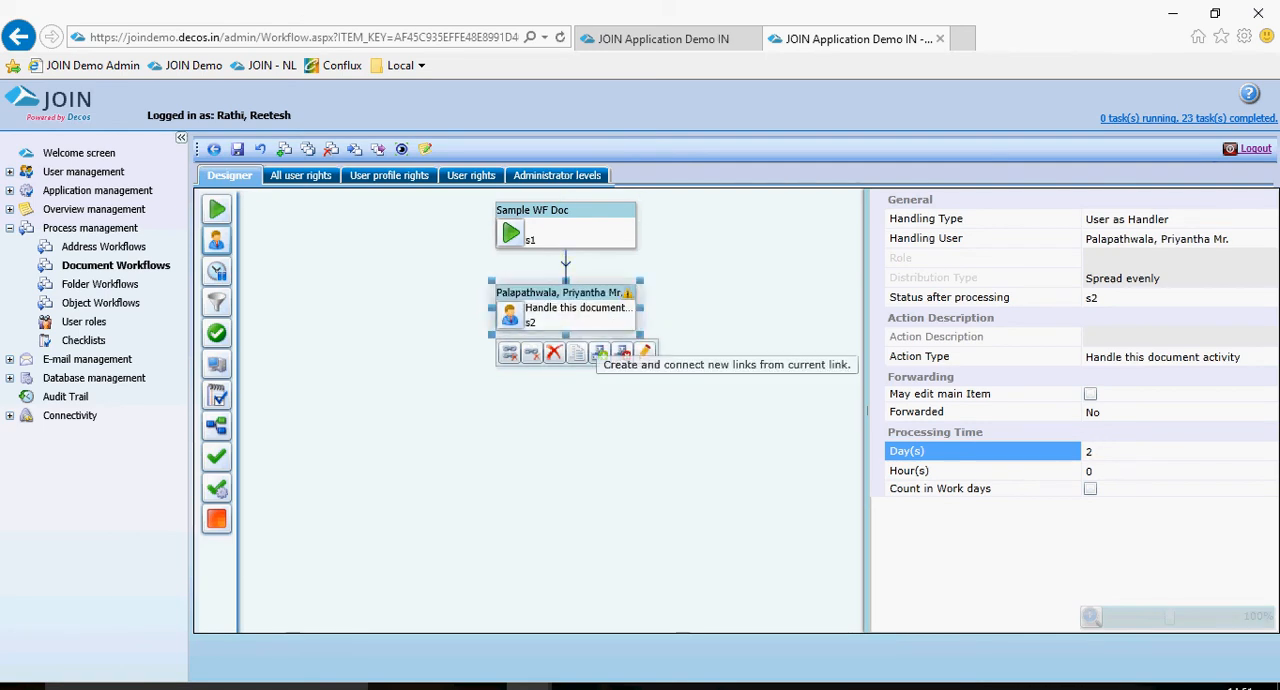
click(599, 352)
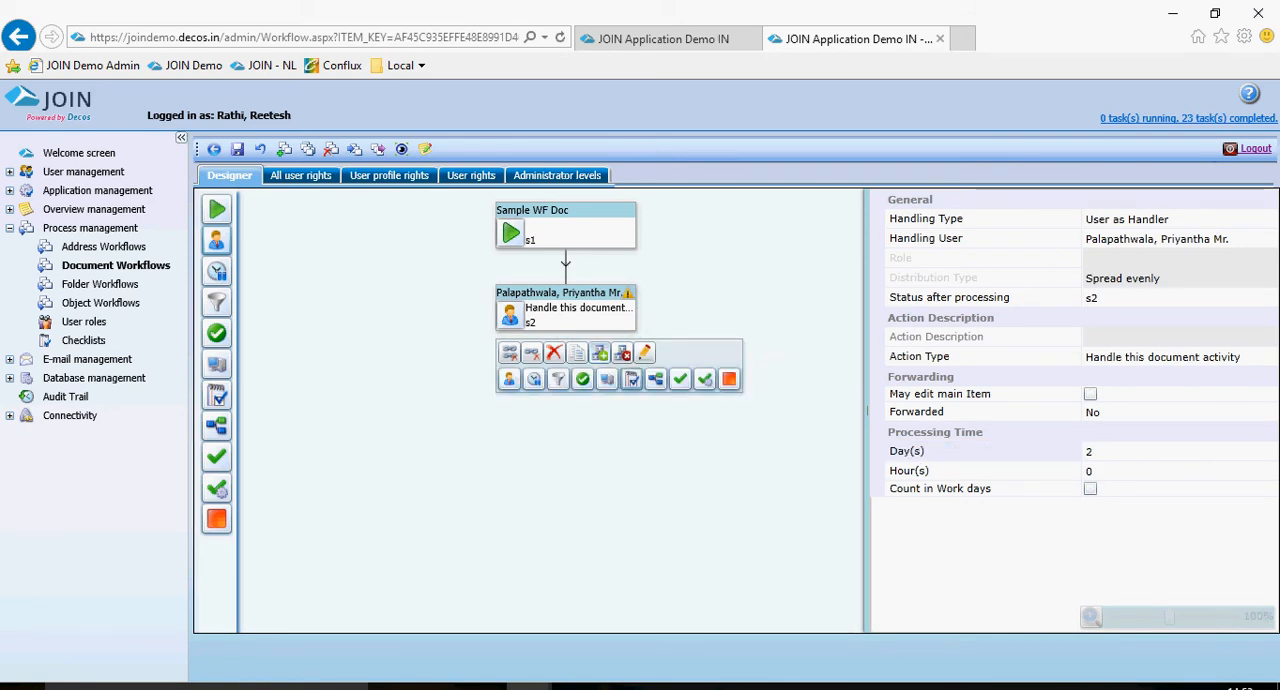
click(631, 378)
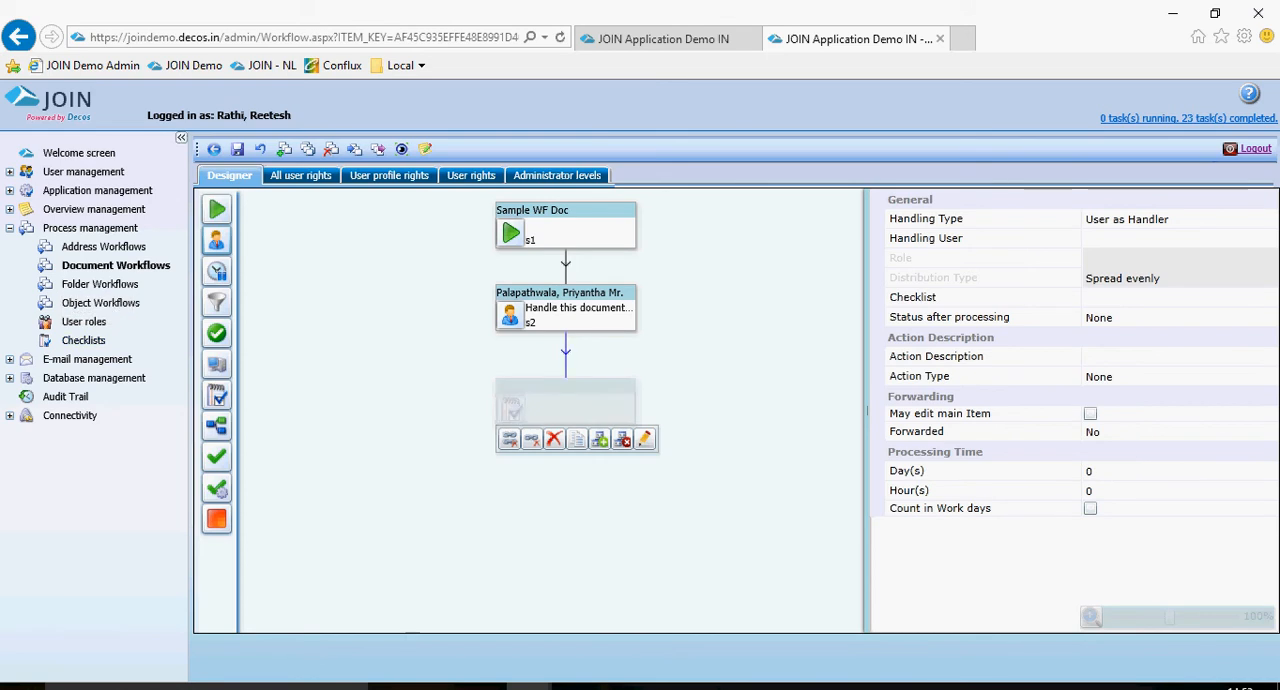
click(1180, 238)
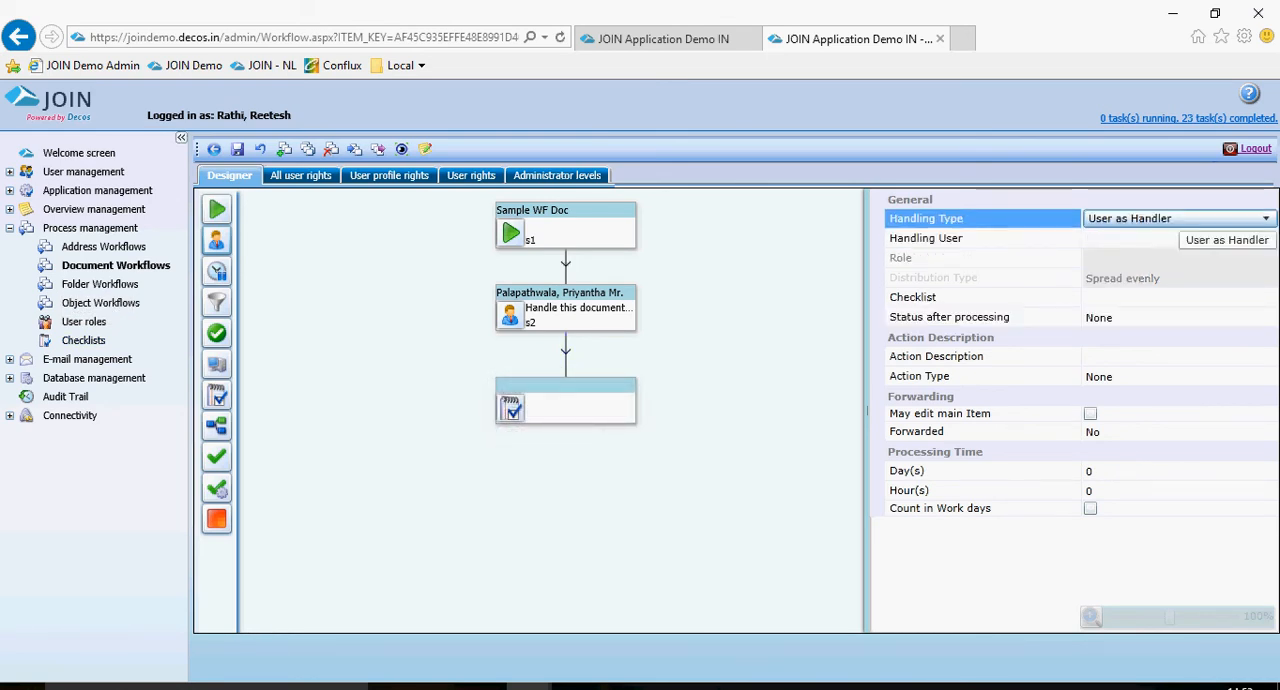
Keep User as Handler as the checklist block's handling type and choose the same handling user as the handler block.
click(1187, 219)
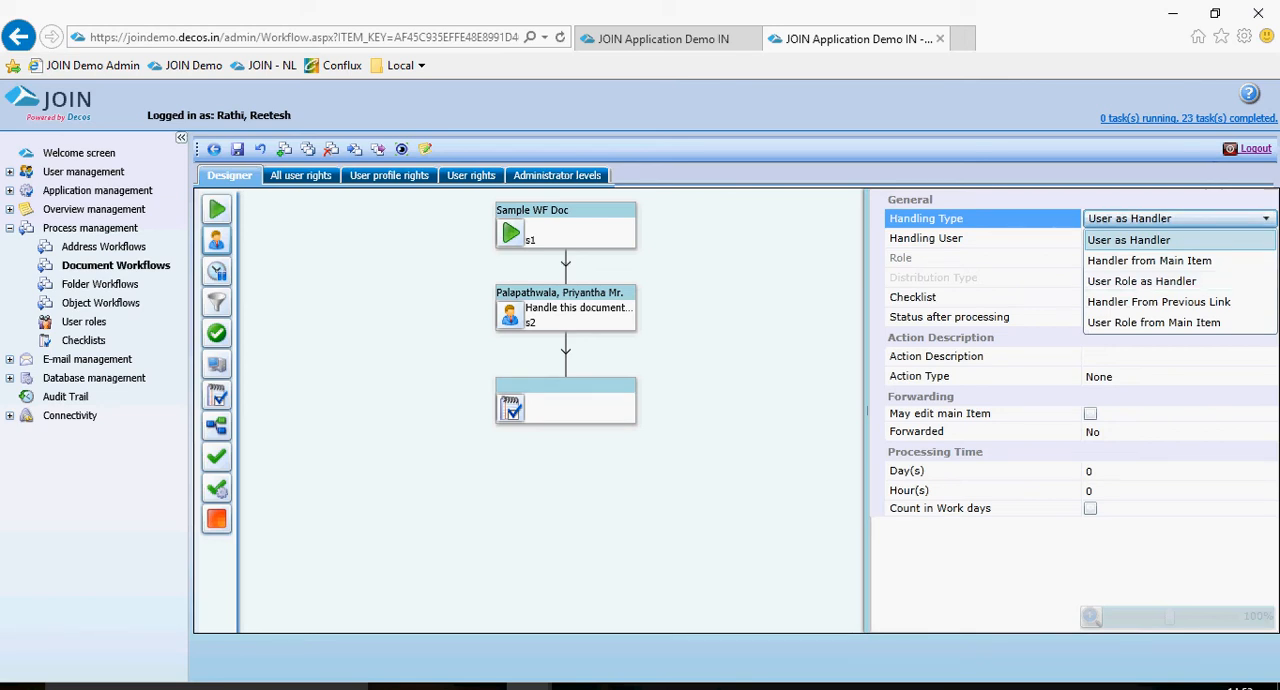
click(1165, 240)
click(1173, 239)
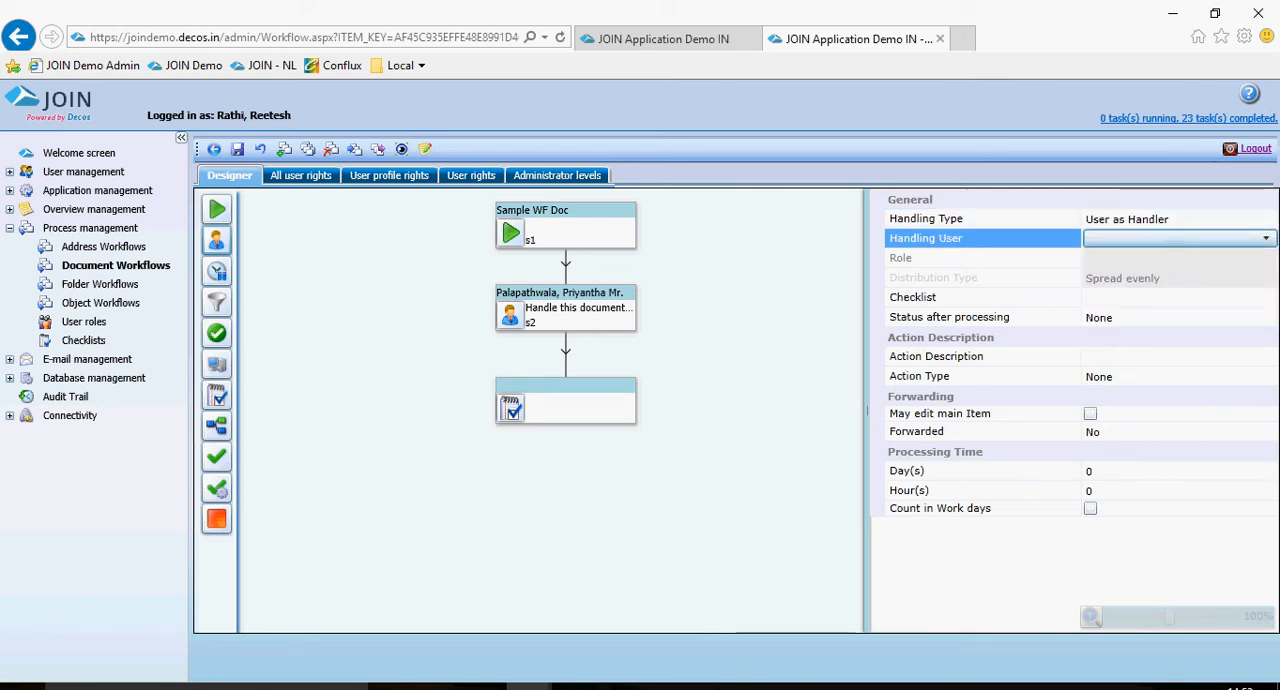
click(1173, 240)
scroll(1172, 435, down, 5)
click(1160, 402)
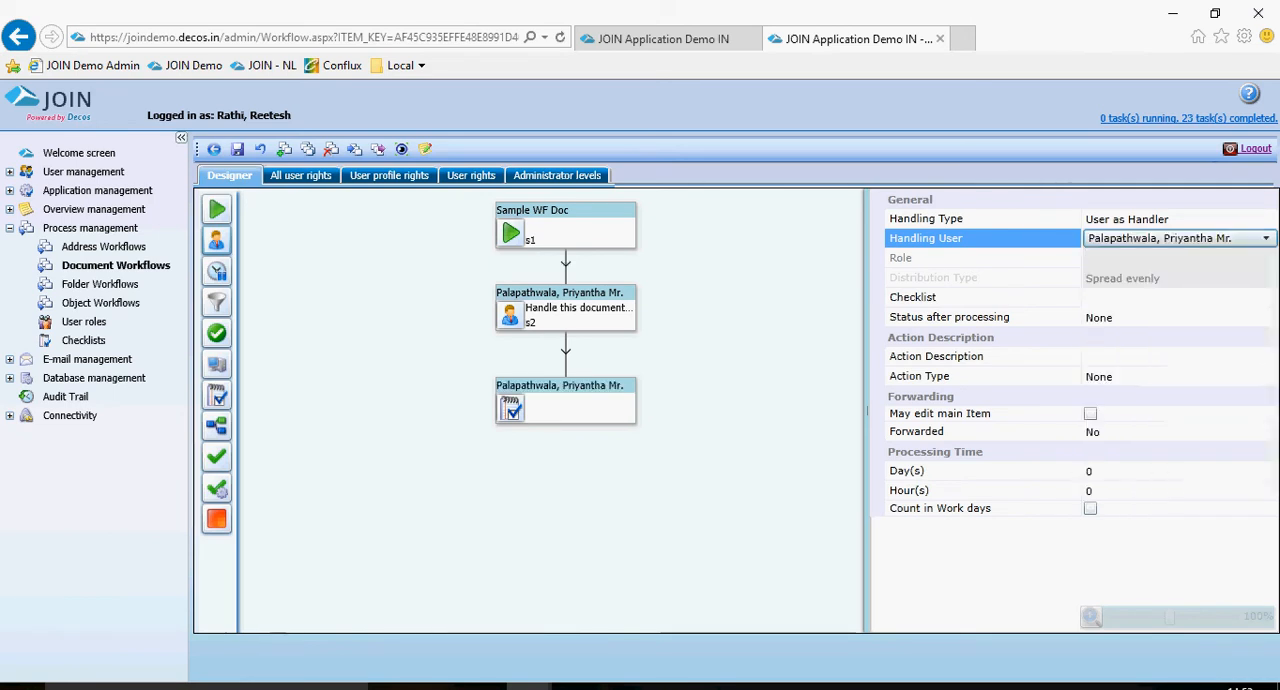
Assign the Doc Checklist to the checklist block.
click(1162, 377)
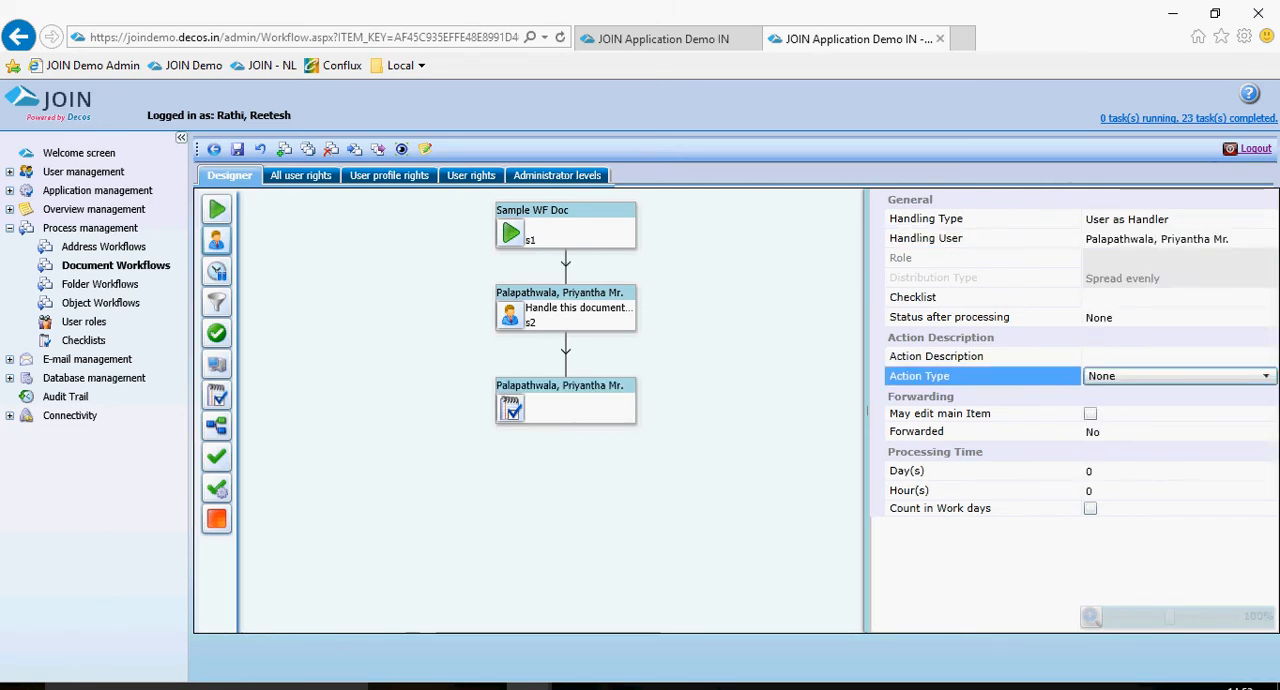
click(1165, 317)
click(1165, 356)
click(1165, 297)
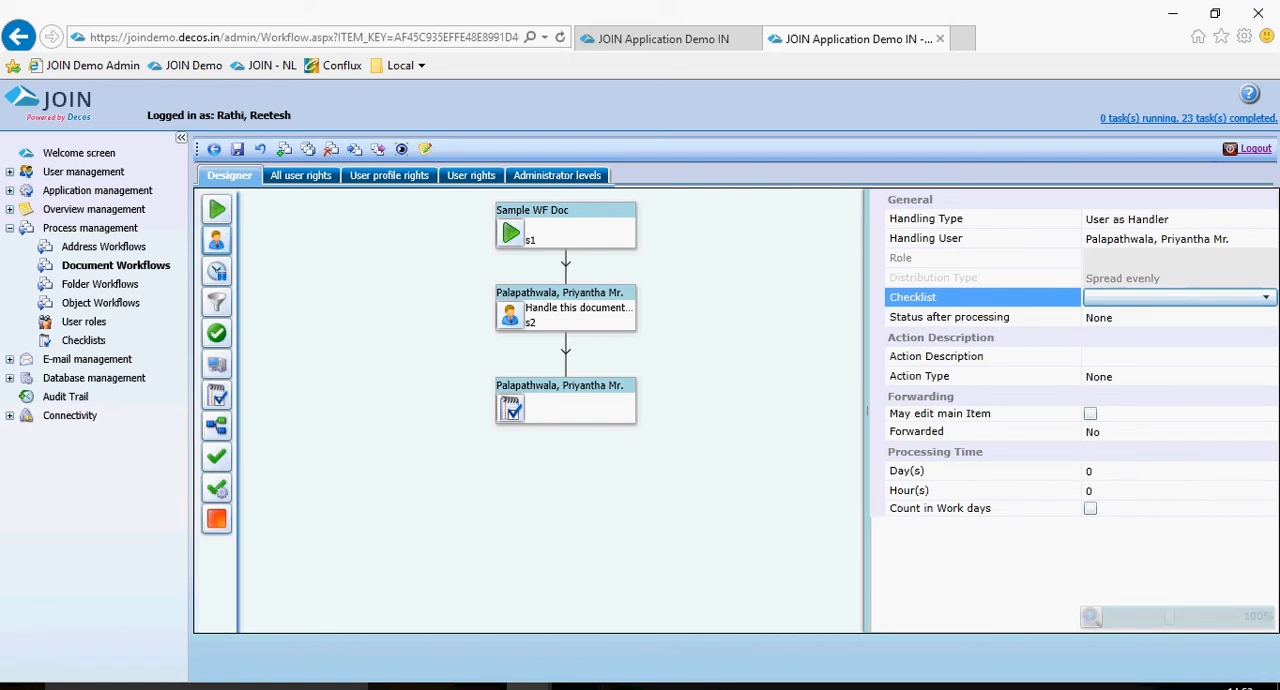
click(1165, 297)
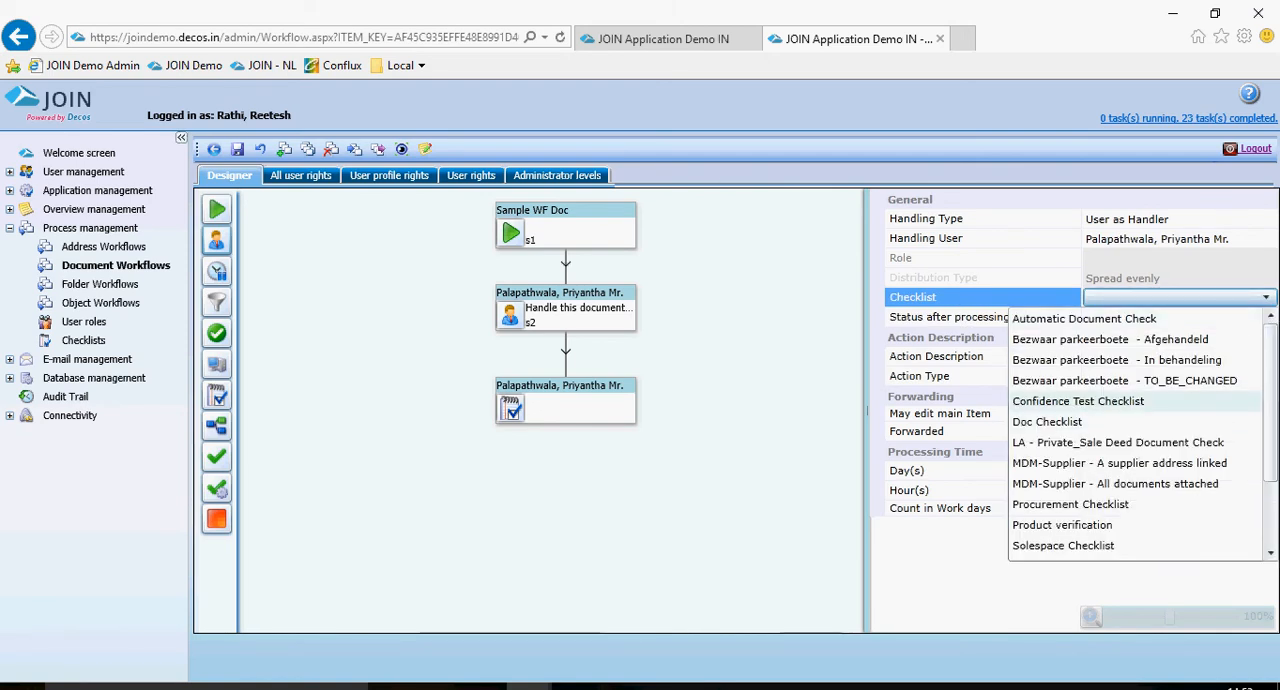
click(1047, 421)
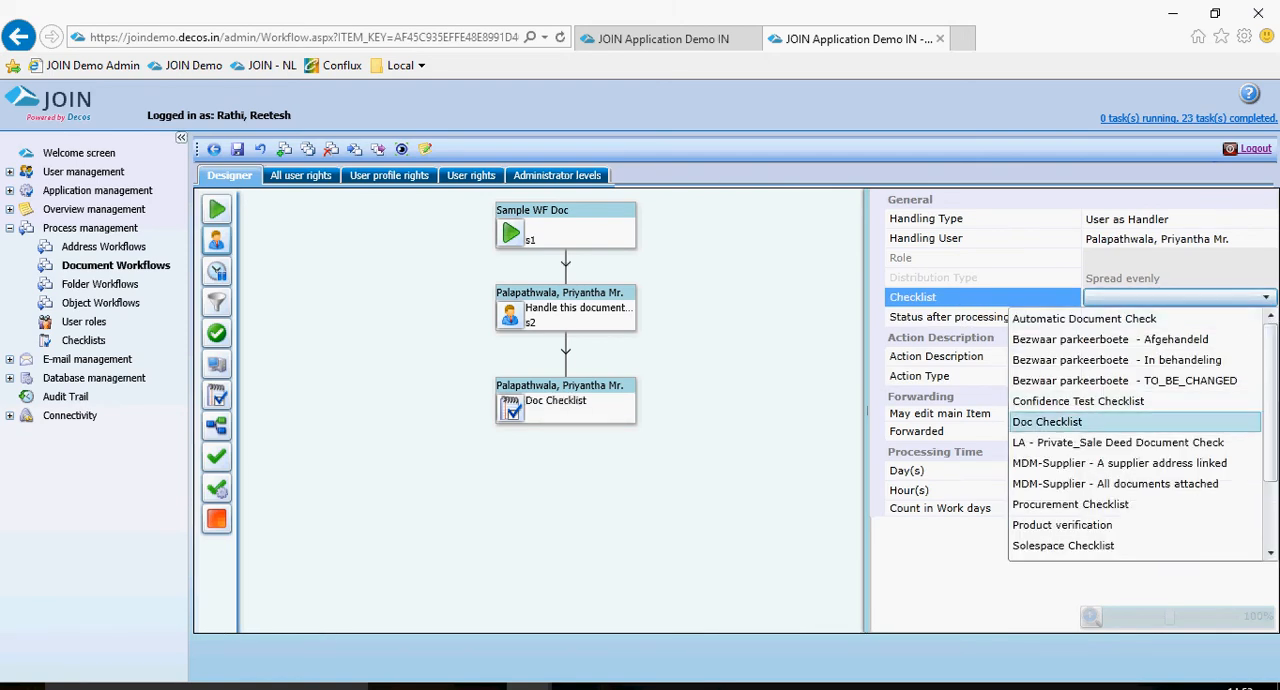
Set the checklist block's status after processing to s3.
click(1165, 377)
click(1165, 317)
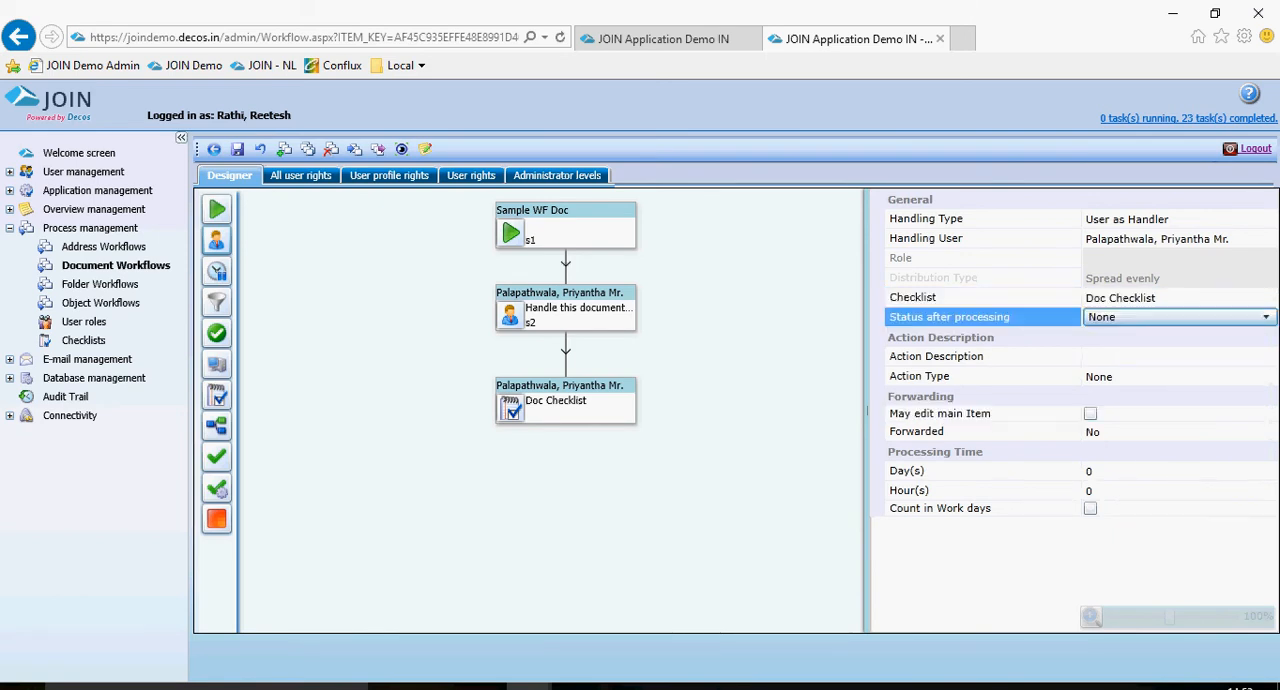
click(1165, 317)
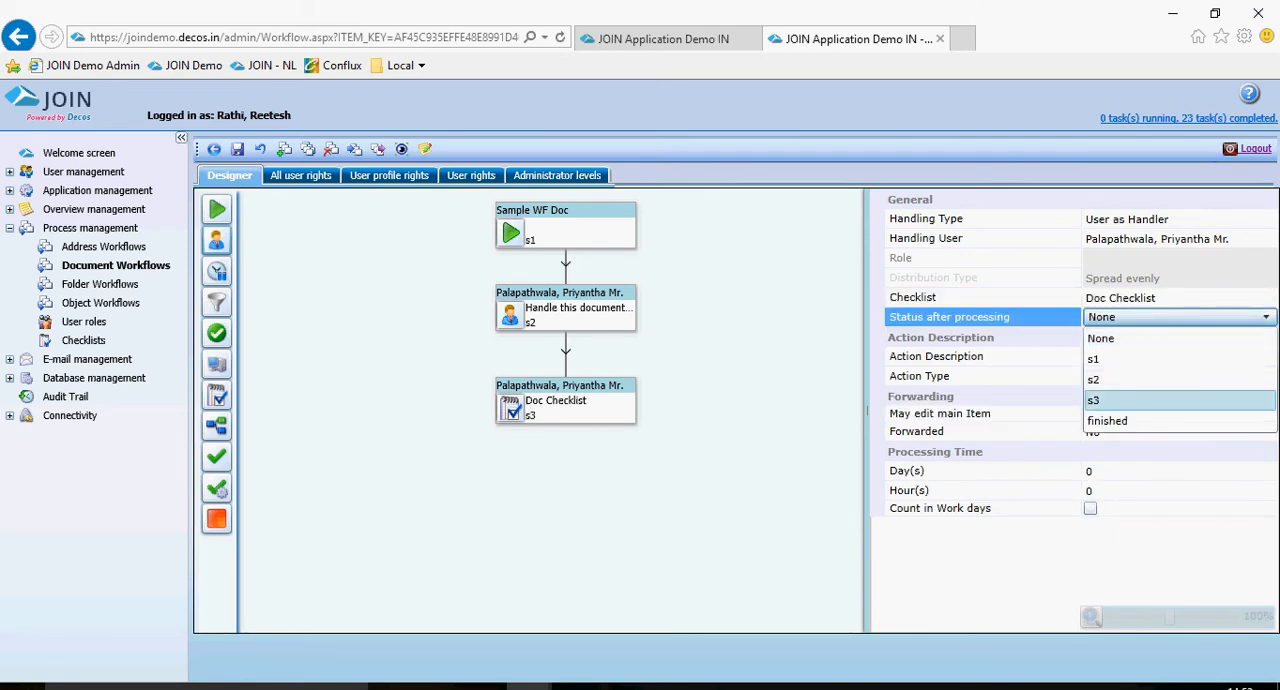
click(1165, 400)
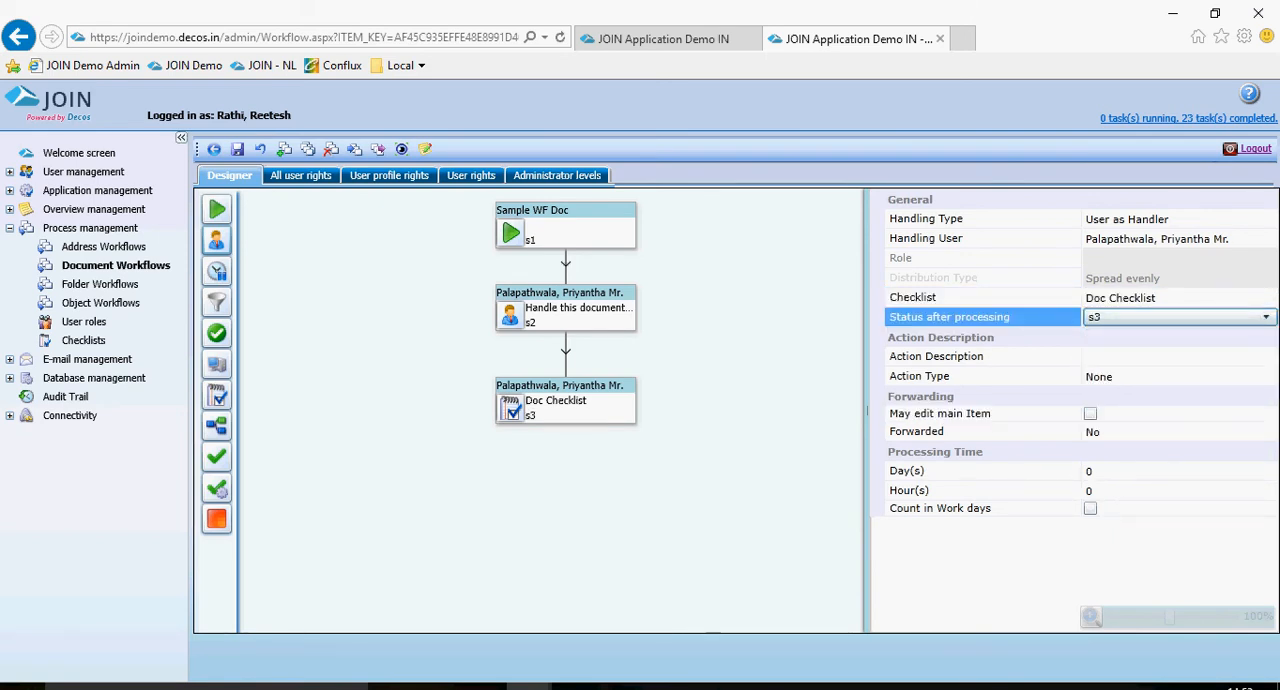
Enter "Complete the checklist" as the checklist block's action description.
click(1126, 374)
click(1126, 357)
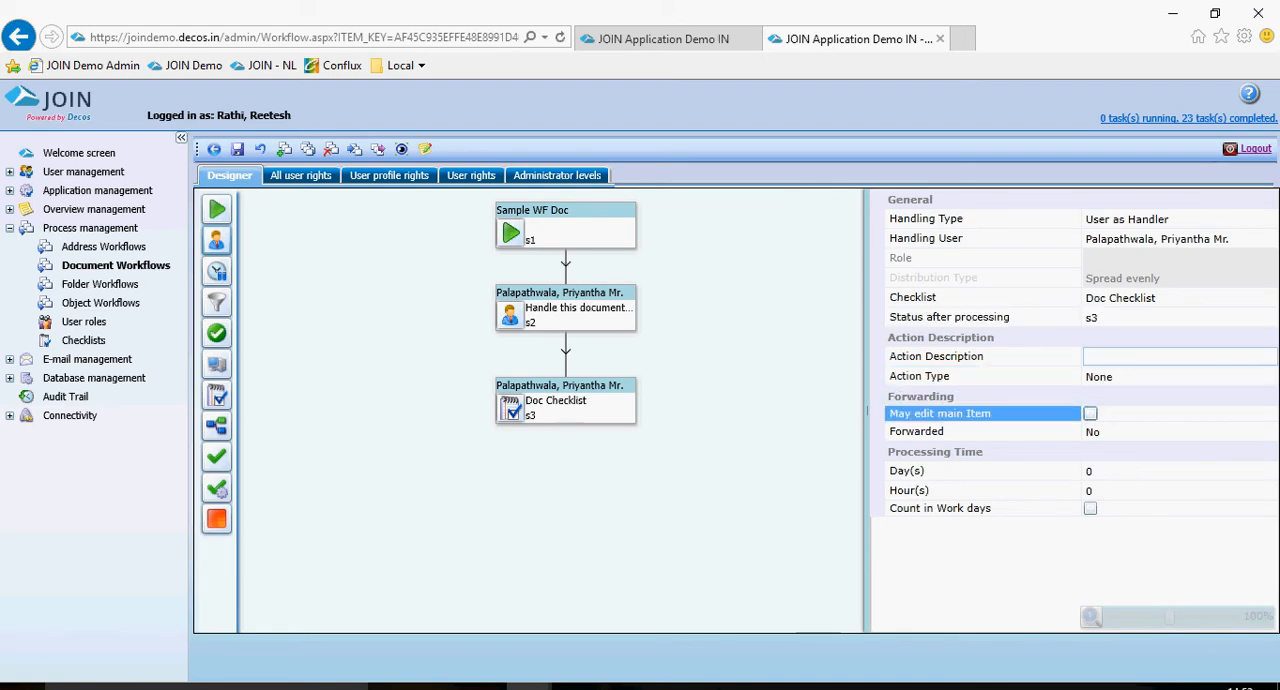
click(1156, 377)
click(1156, 357)
click(1122, 377)
click(1122, 471)
click(1126, 377)
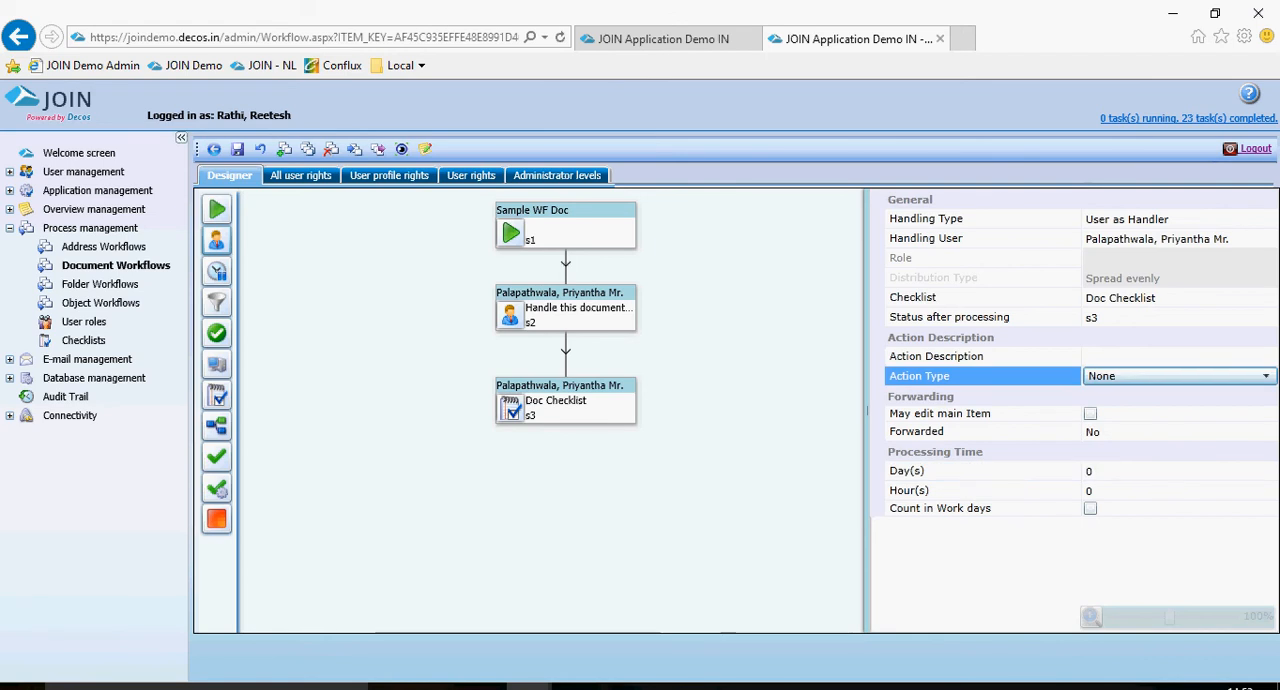
click(1126, 377)
click(1126, 376)
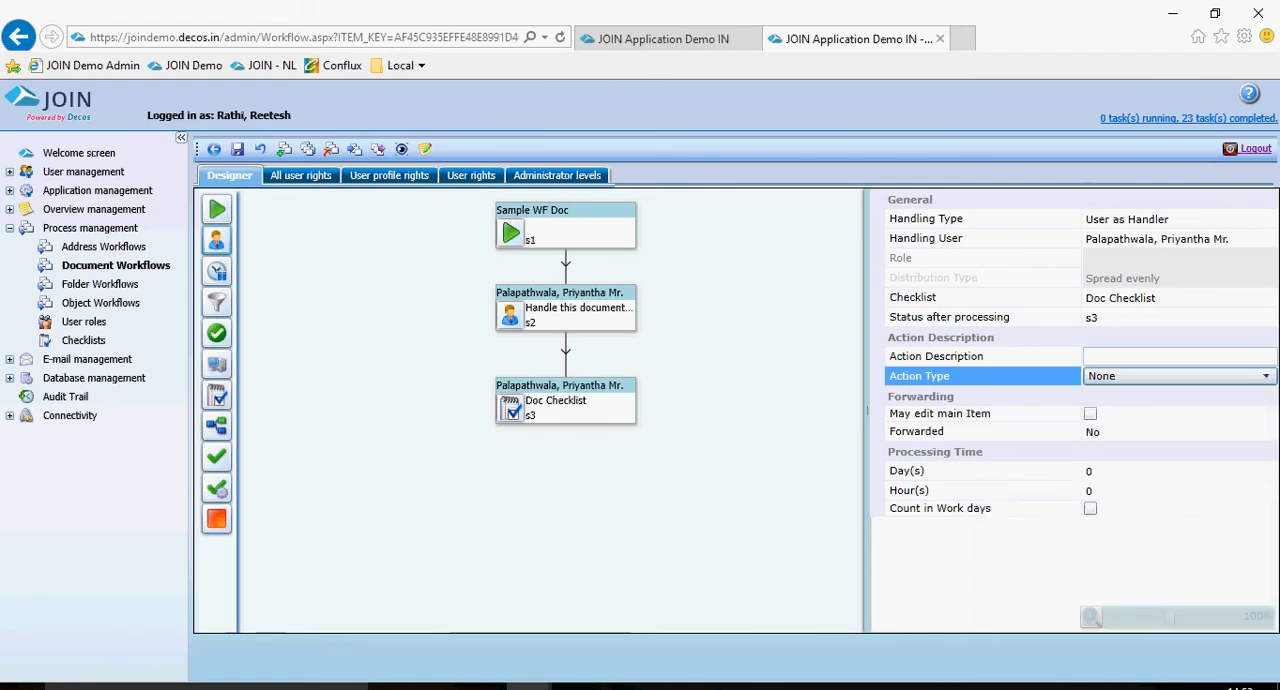
click(1128, 357)
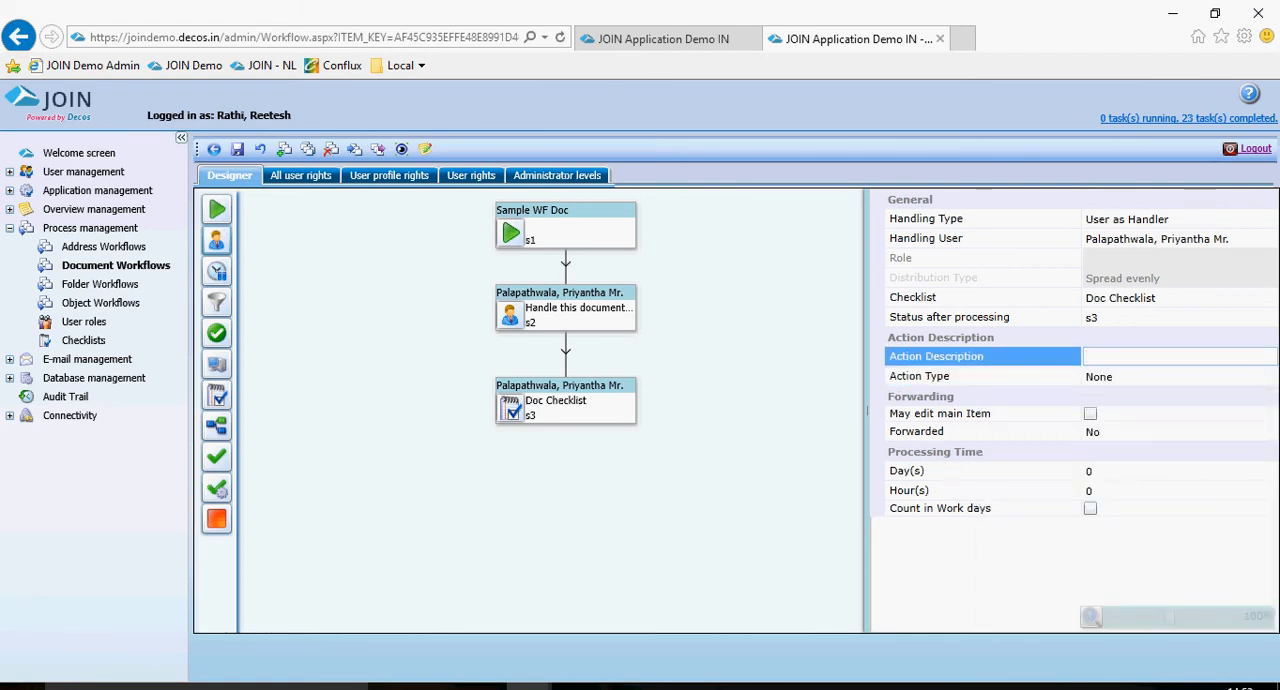
text(Complete h)
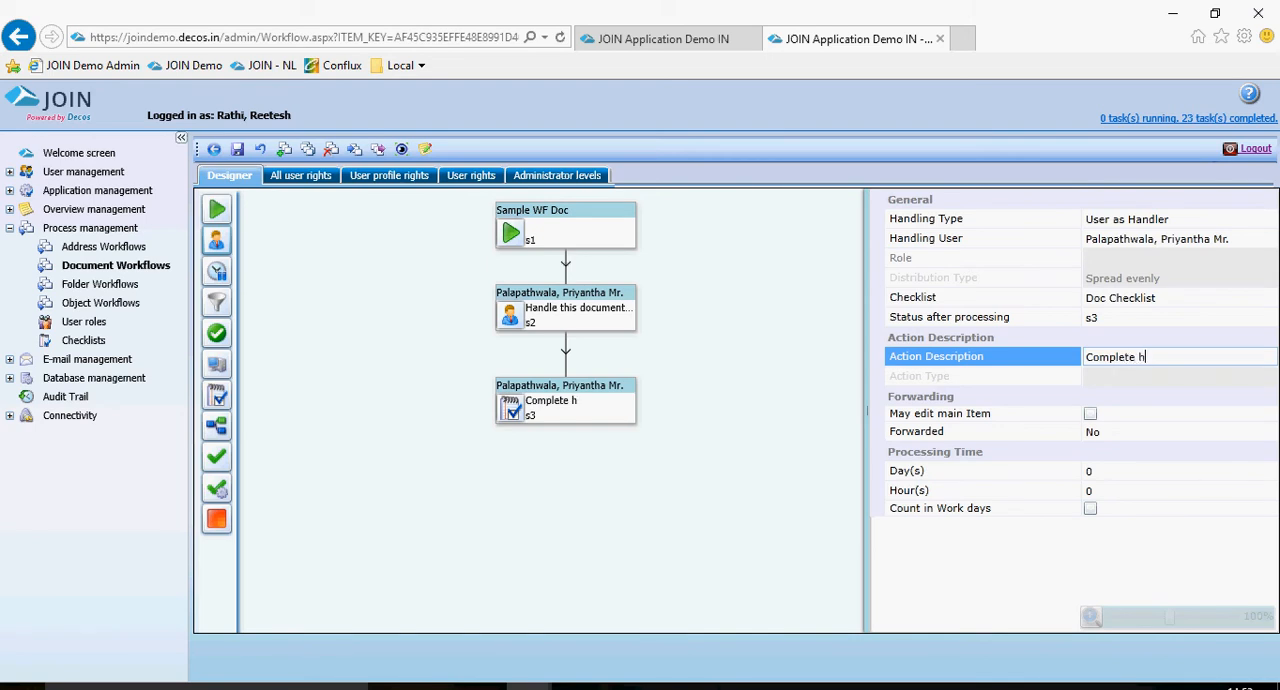
key(BackSpace)
text(the checklist)
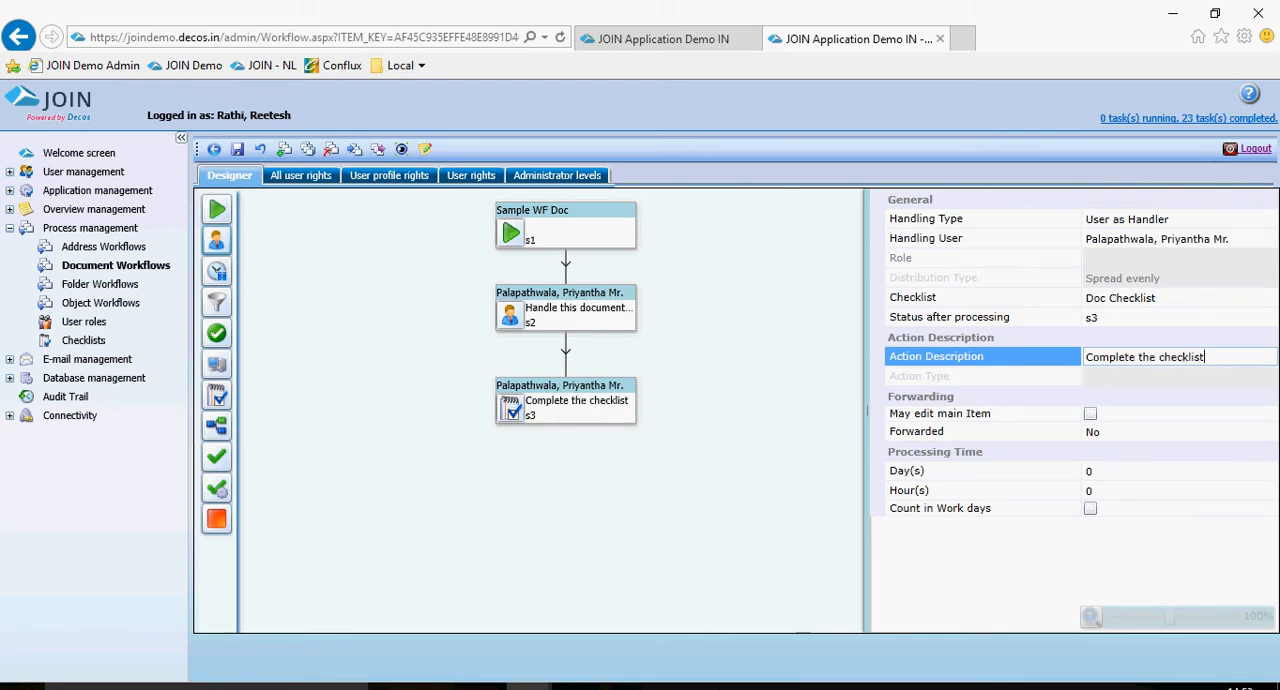
Set the checklist block's processing time to 1 day.
click(1088, 471)
drag(1094, 471, 1040, 470)
text(1)
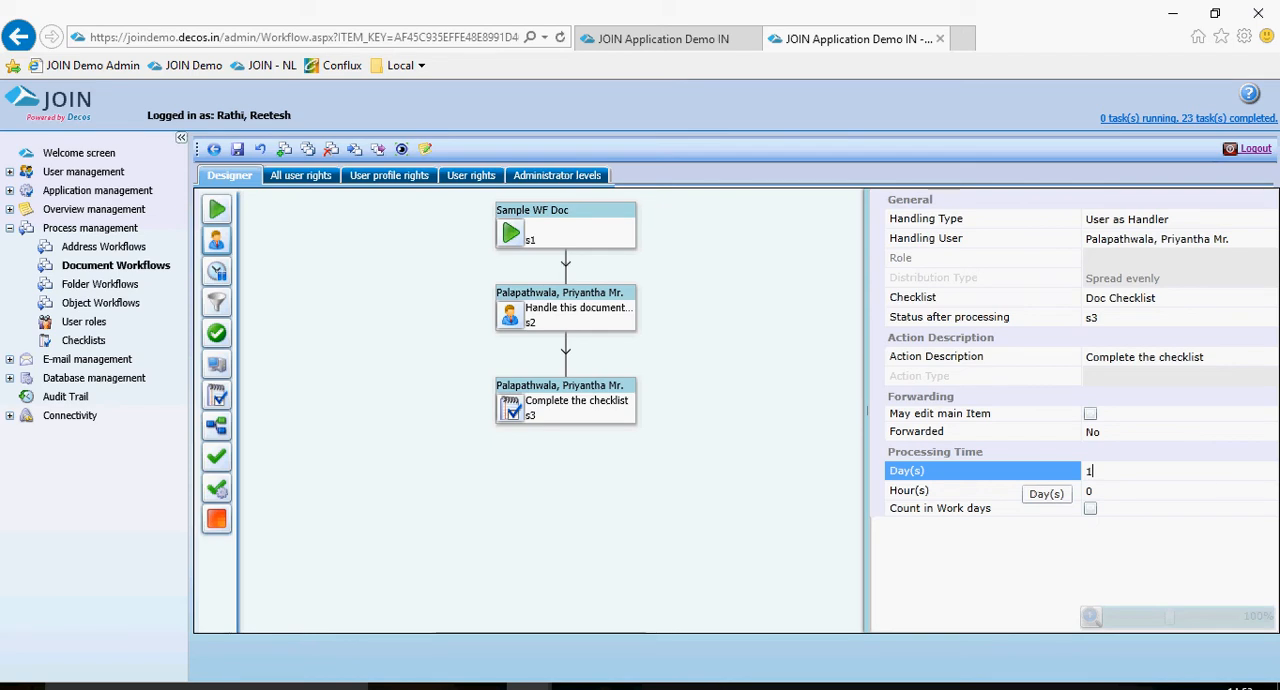
Add computer action blocks for the outcomes of the checklist block.
mouse_move(566, 403)
click(600, 446)
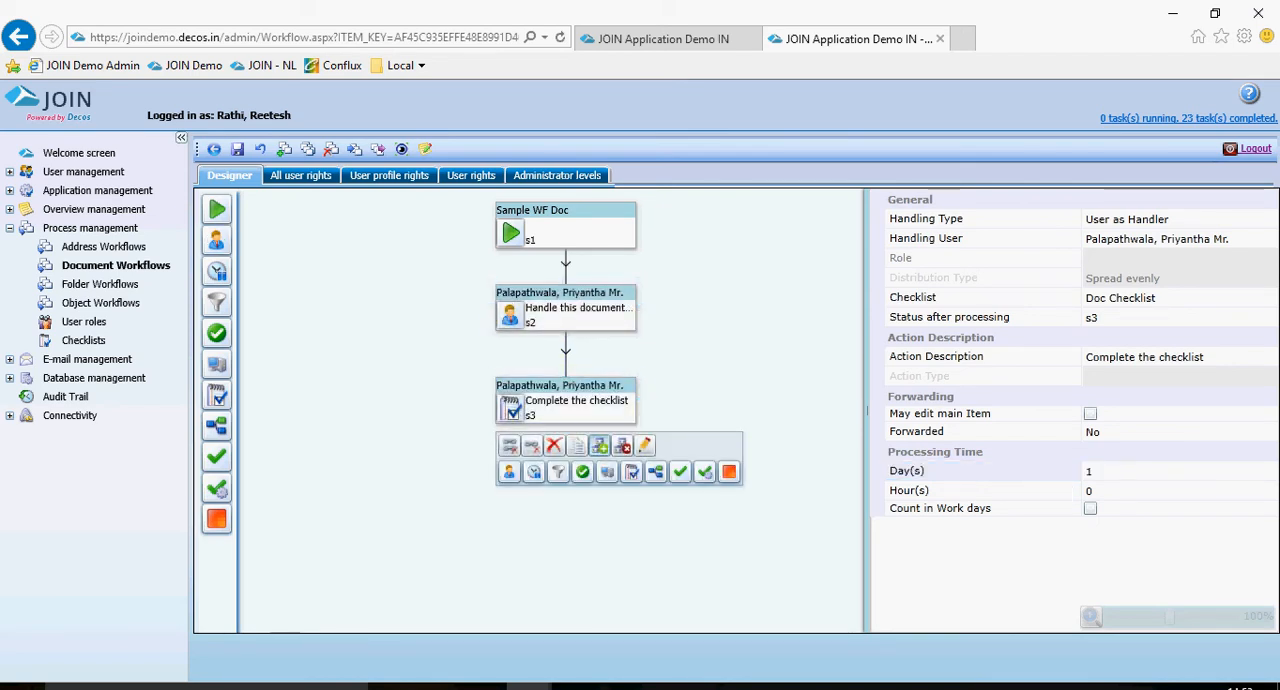
click(607, 472)
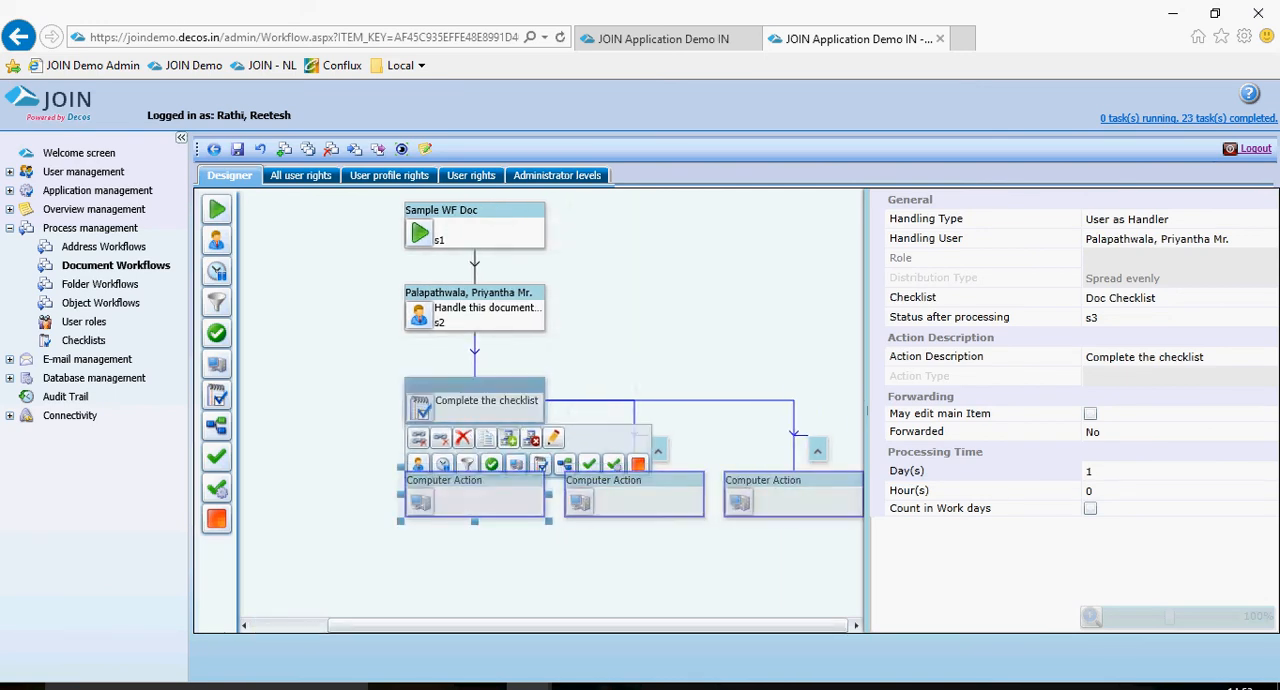
click(478, 496)
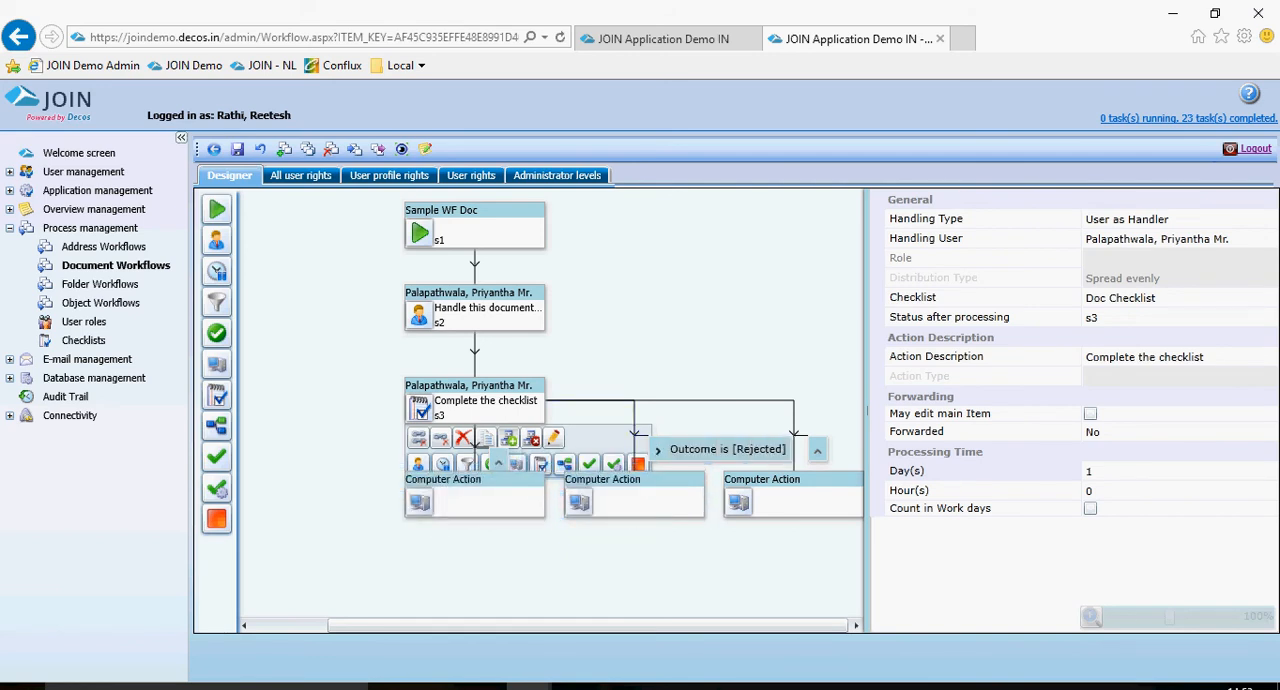
Delete the computer action blocks for the Rejected and Other Cases outcomes, confirming each deletion.
click(600, 500)
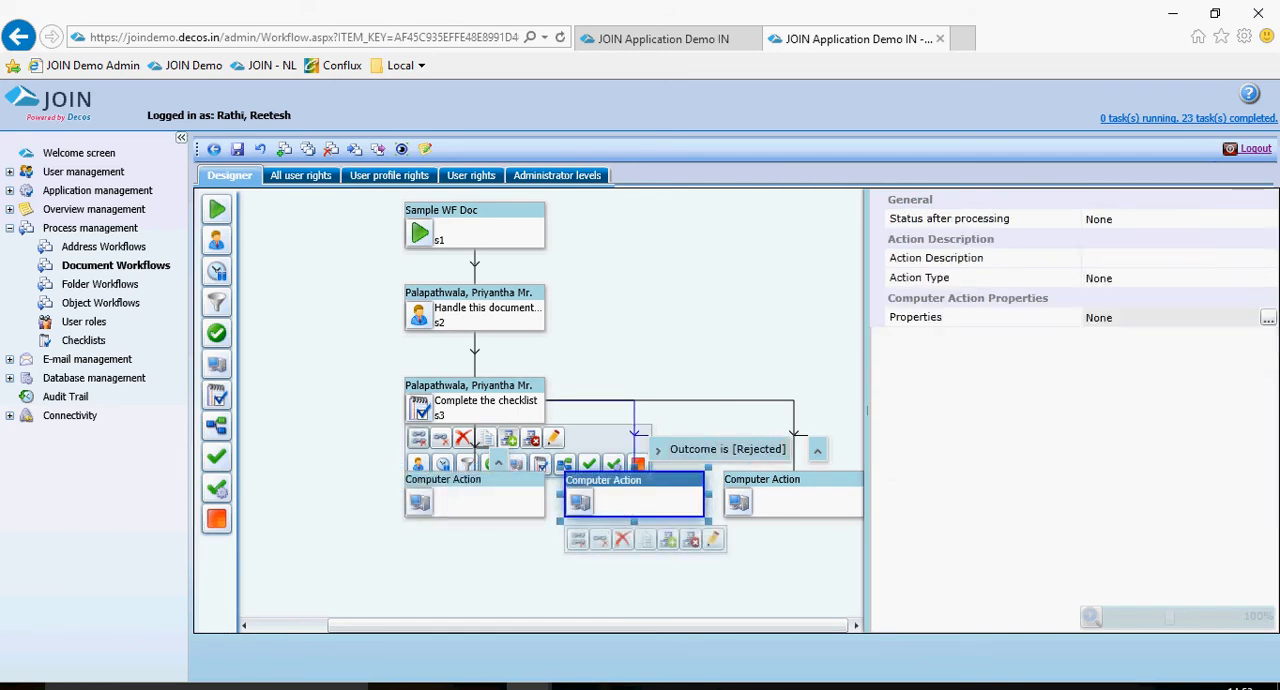
click(622, 539)
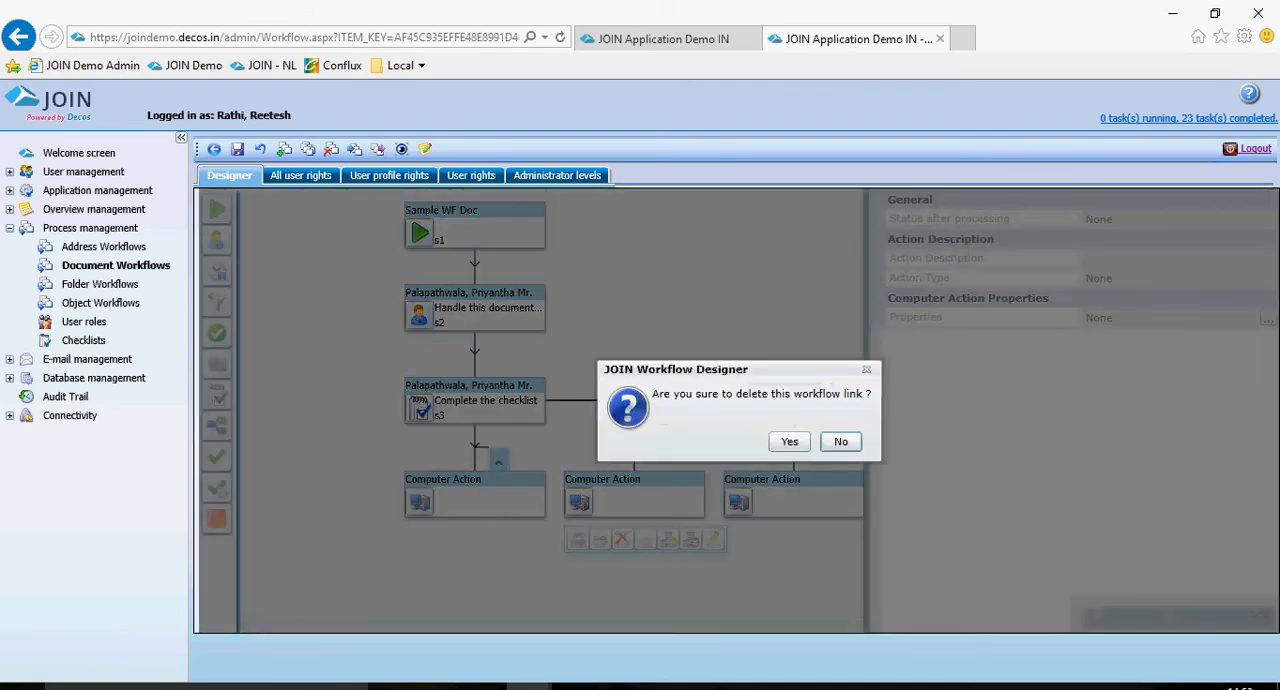
click(789, 441)
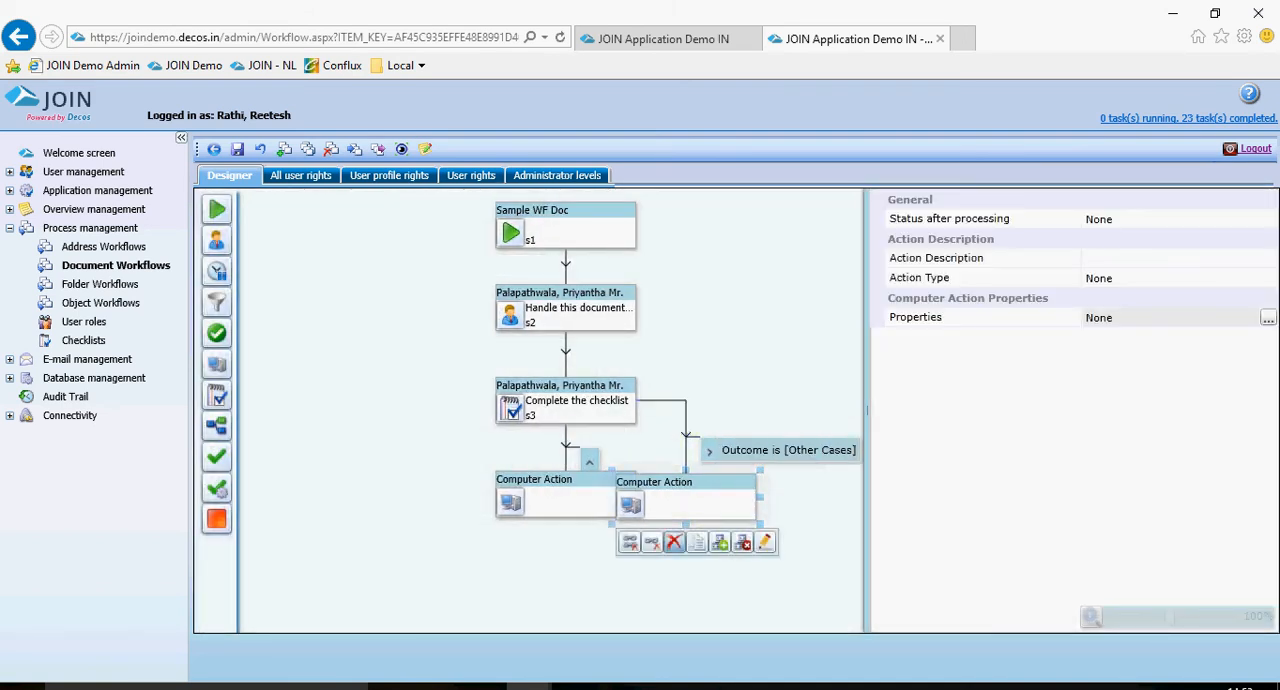
click(673, 541)
click(789, 443)
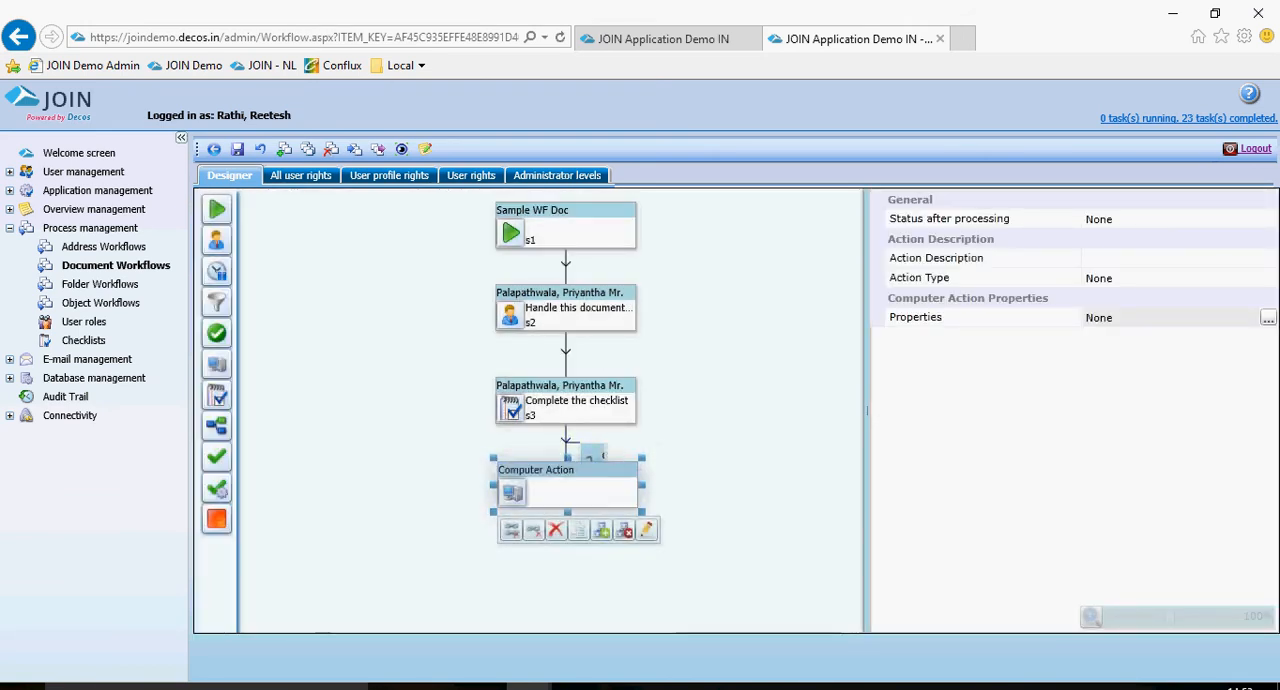
Set the remaining computer action's status after processing to finished and its action description to "Updating data".
click(1178, 219)
click(1180, 219)
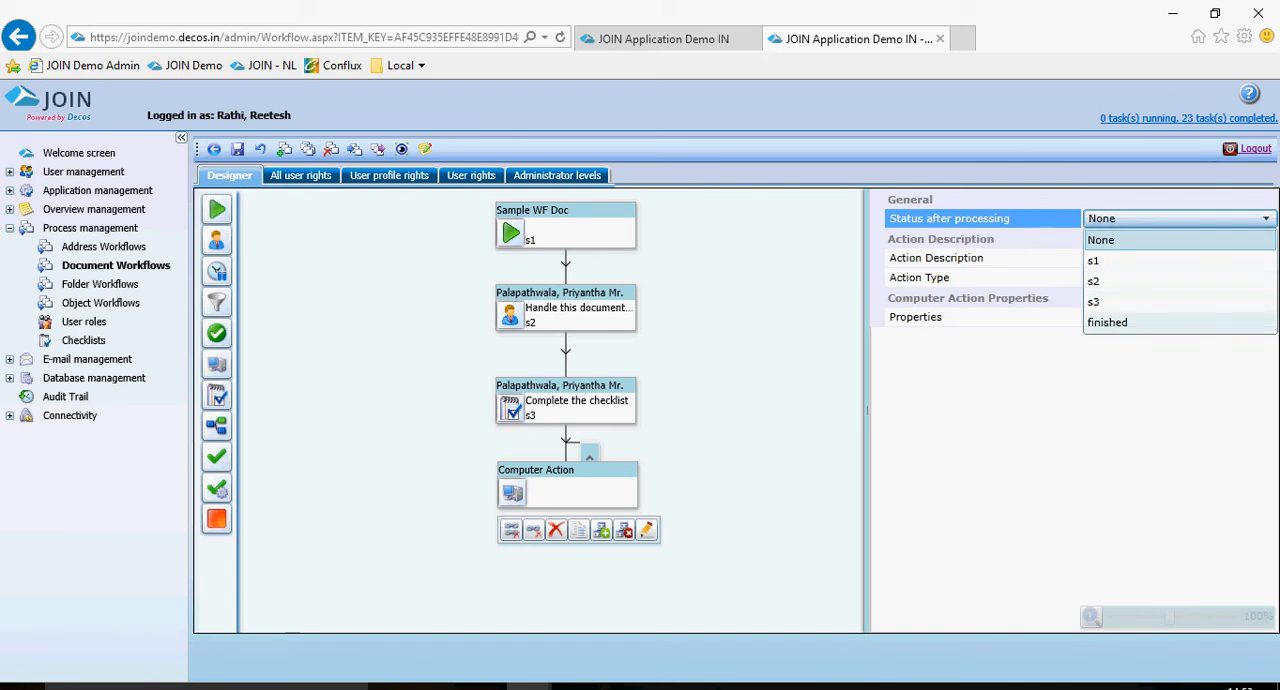
click(1107, 322)
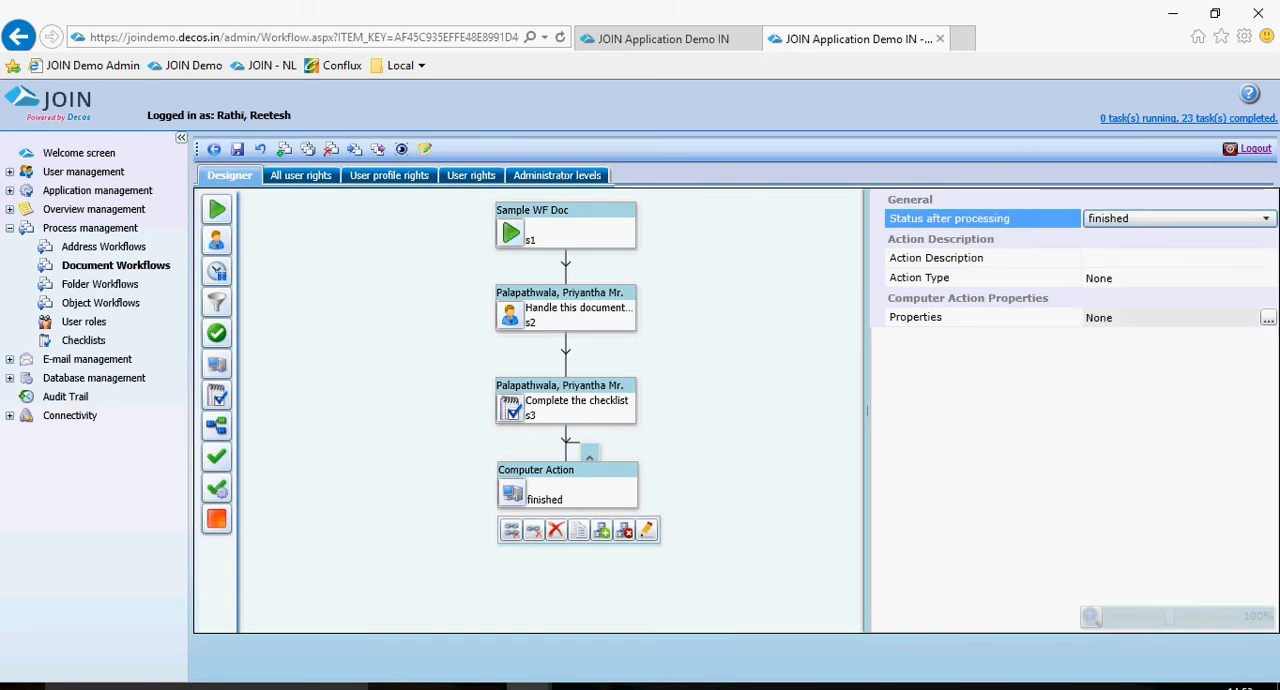
click(1150, 278)
click(1150, 317)
click(1150, 258)
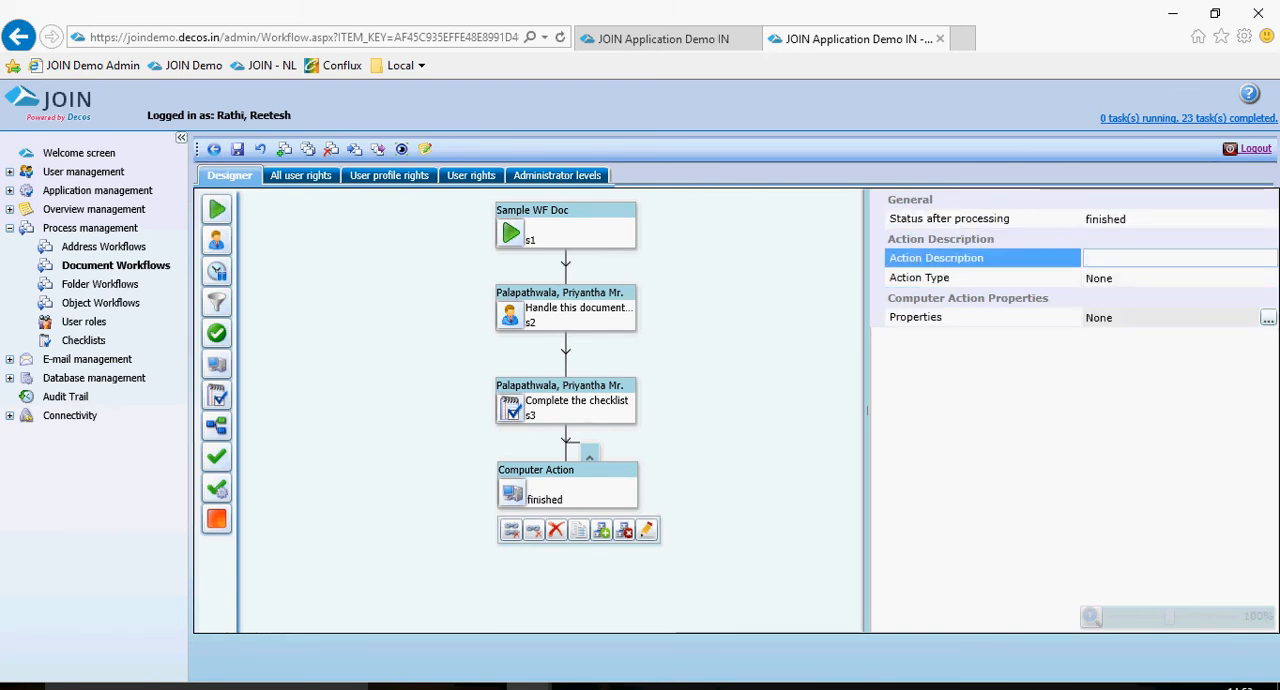
text(Updating data)
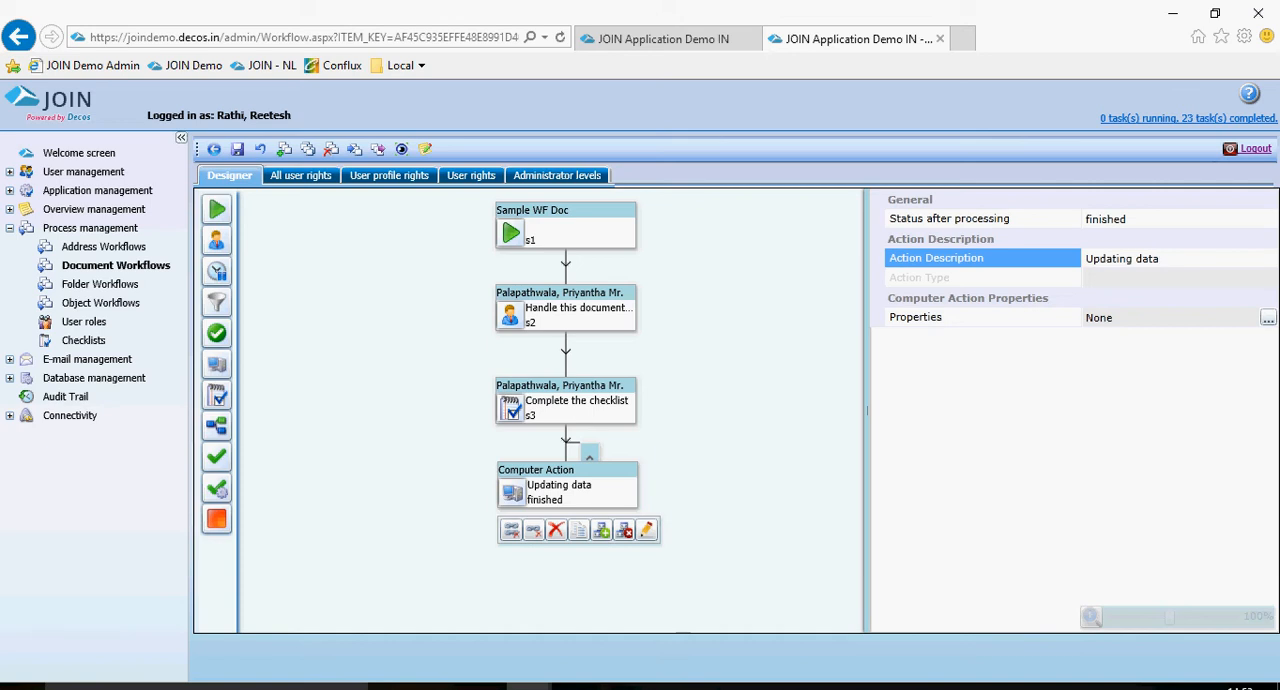
Configure the computer action with the call method Standard computer actions and the standard action Change single field value.
click(1268, 318)
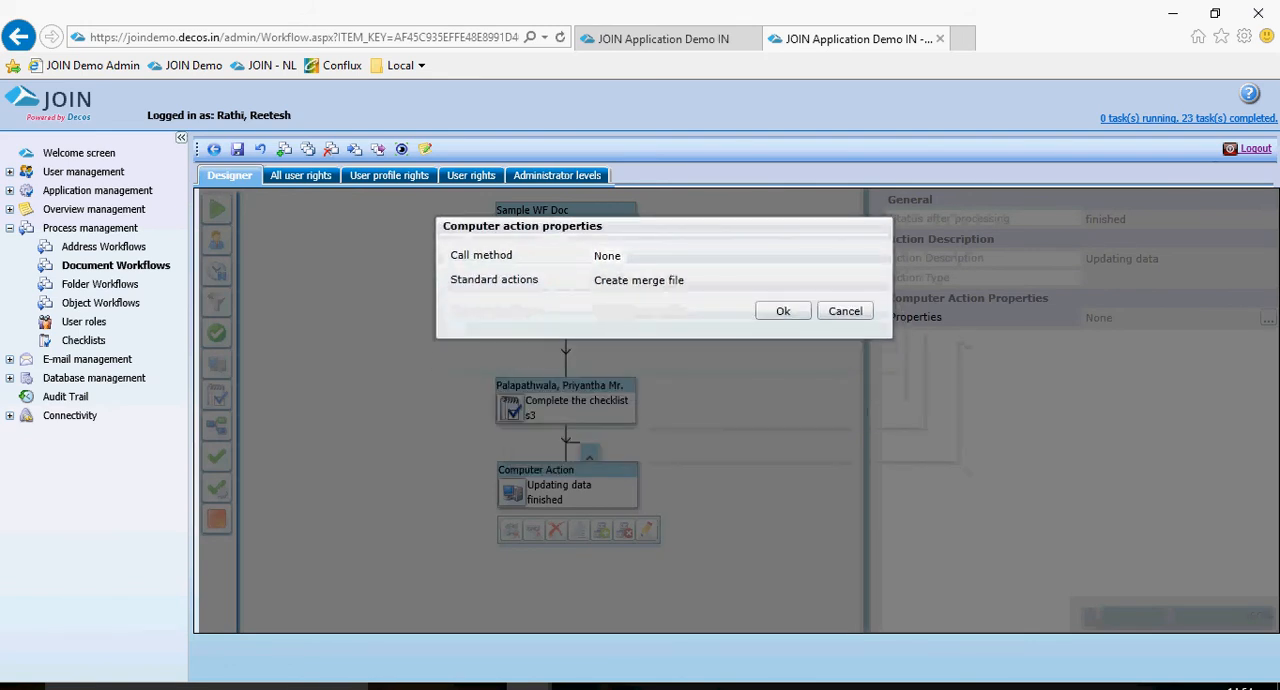
click(620, 255)
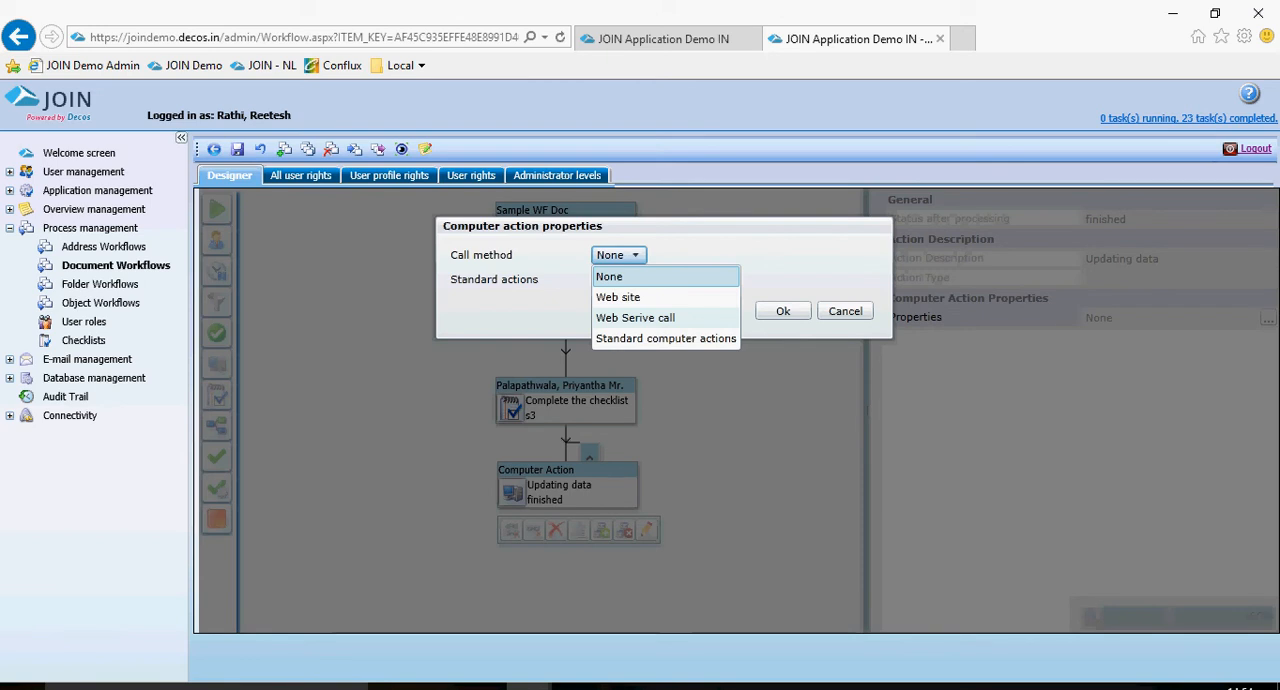
click(665, 339)
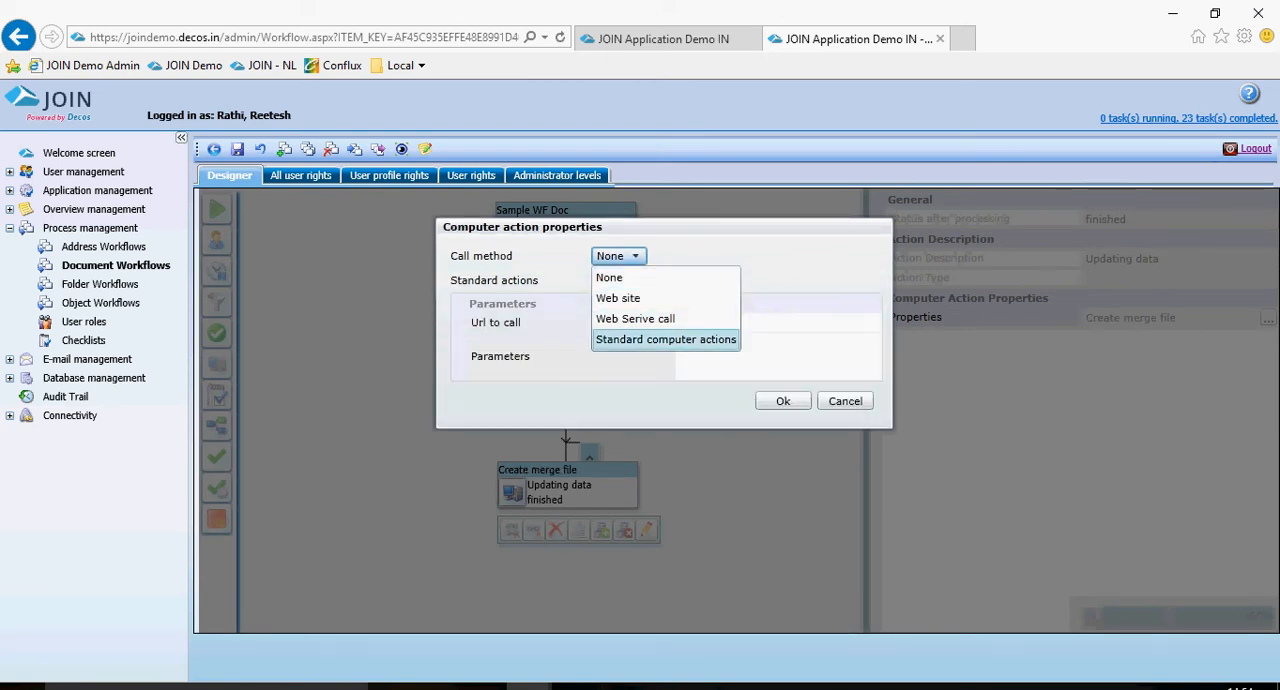
click(665, 339)
click(648, 280)
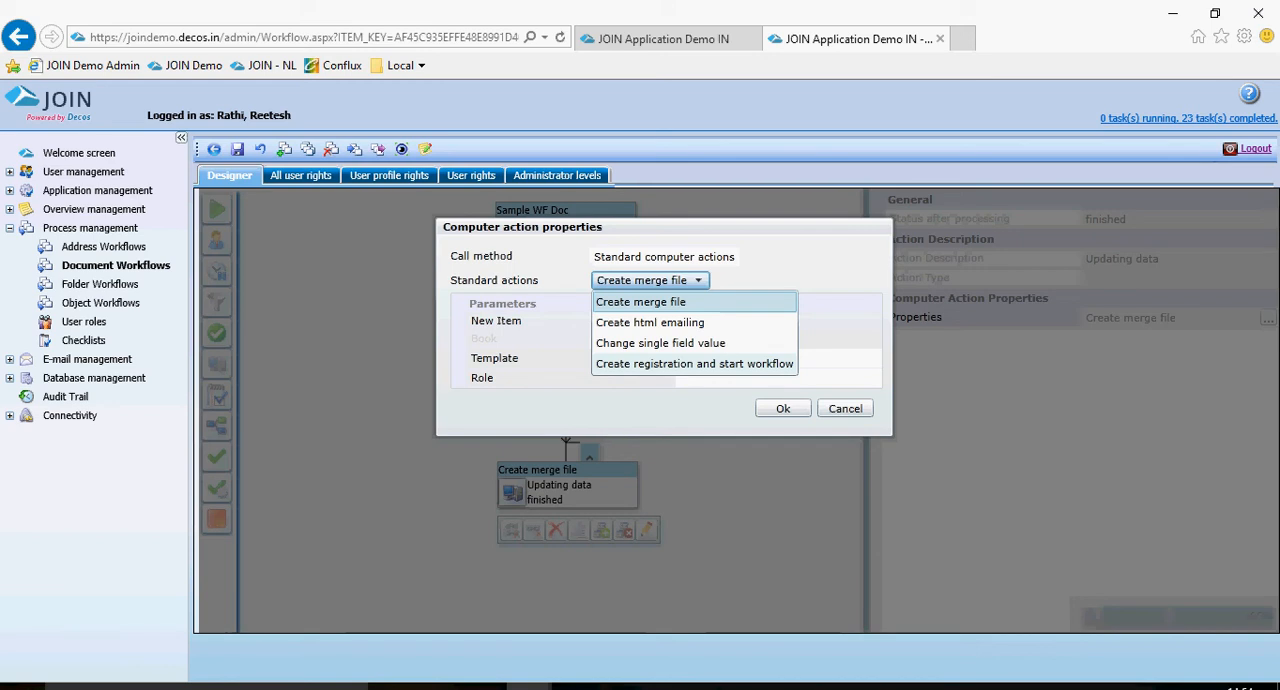
key(Down)
key(Down)
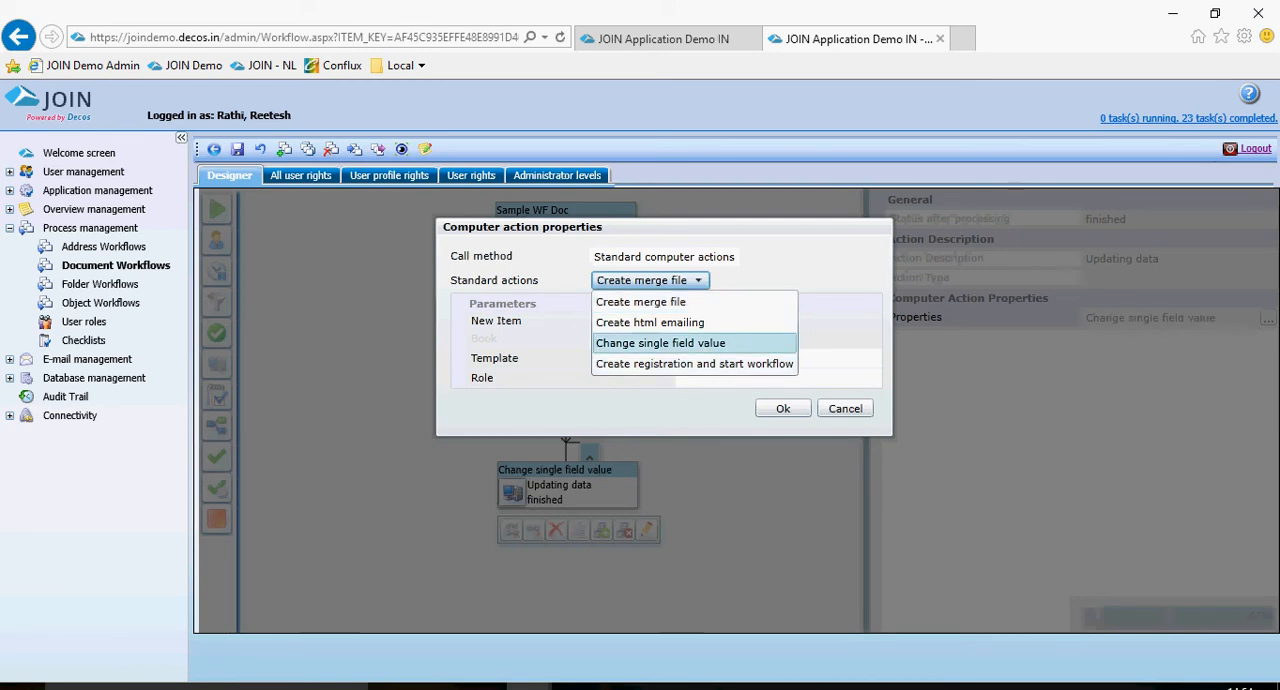
key(Return)
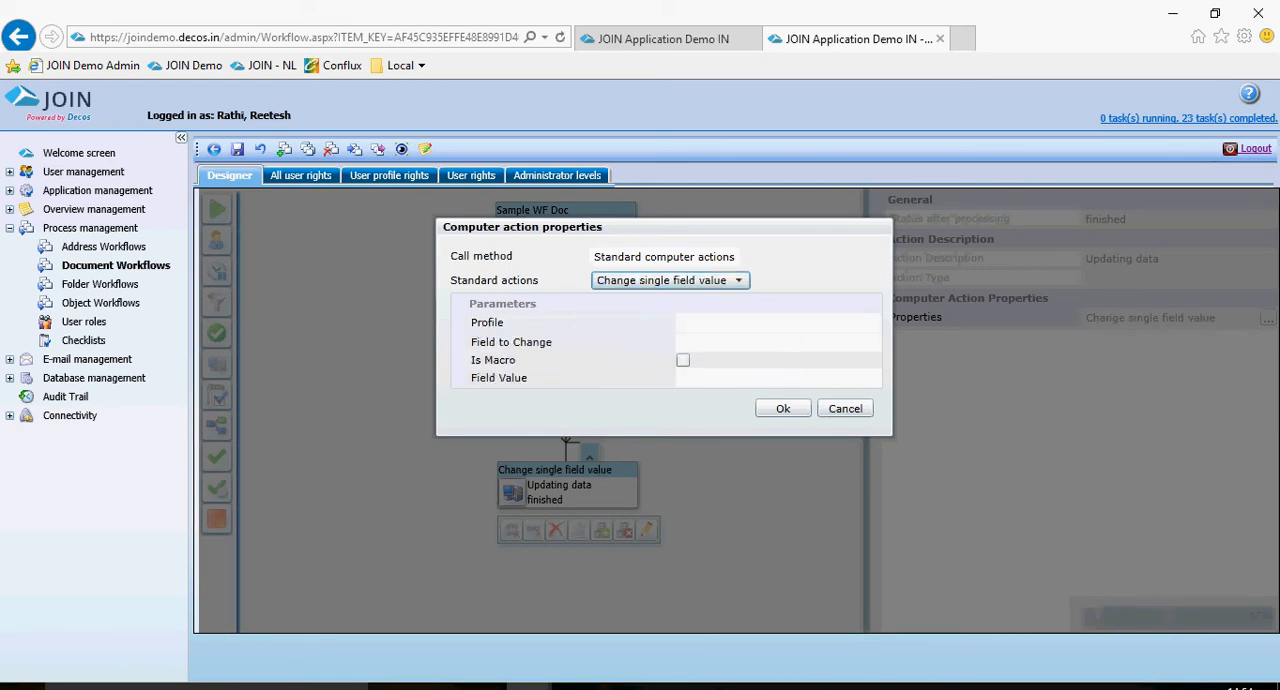
Set the profile parameter of the computer action to Default Document Profile.
click(778, 342)
click(778, 323)
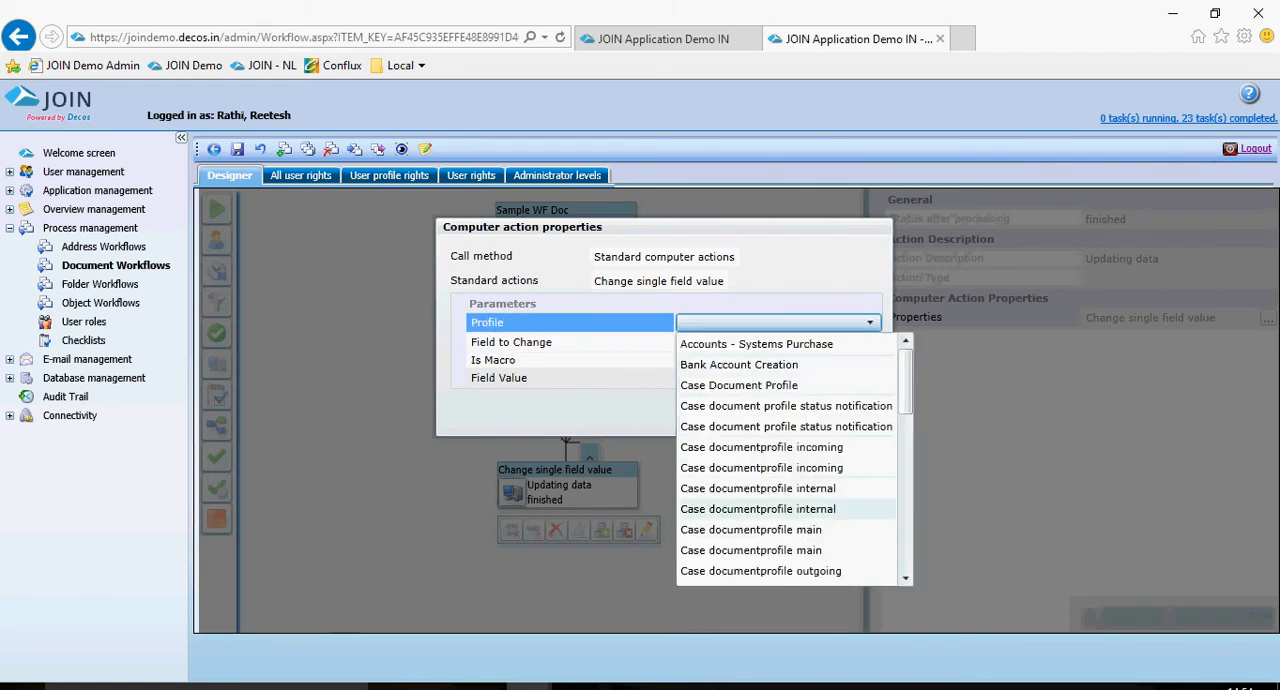
scroll(780, 460, down, 4)
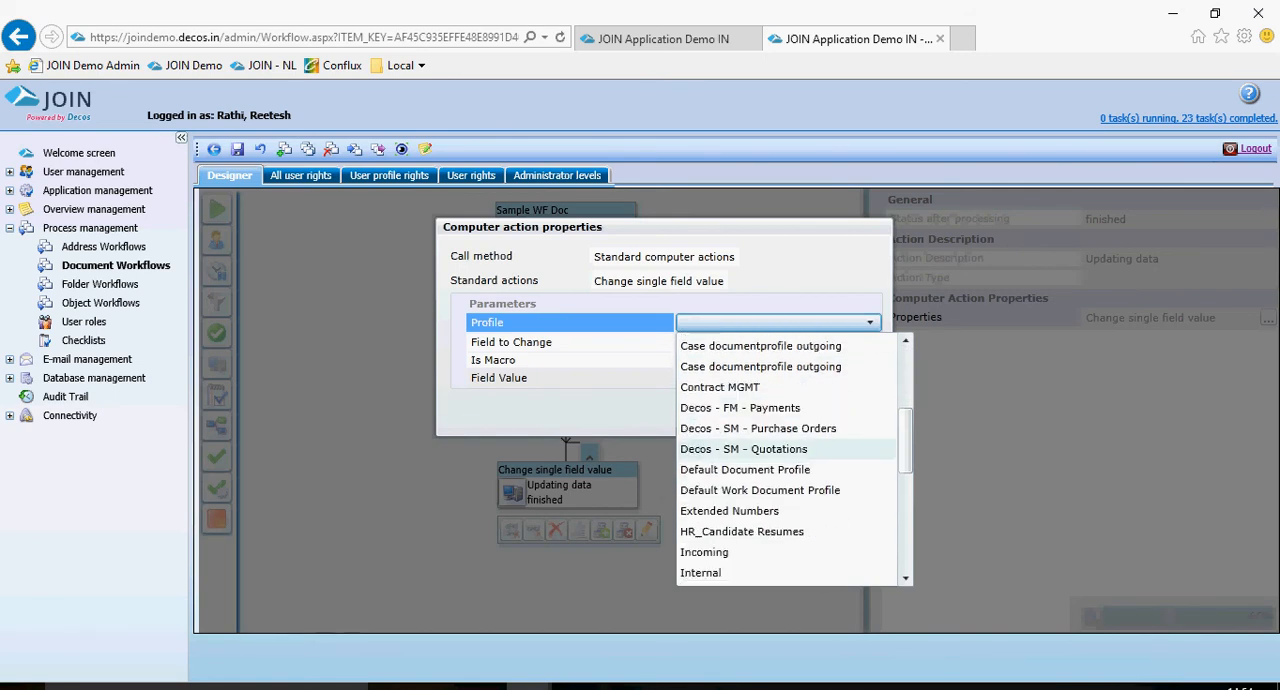
click(745, 469)
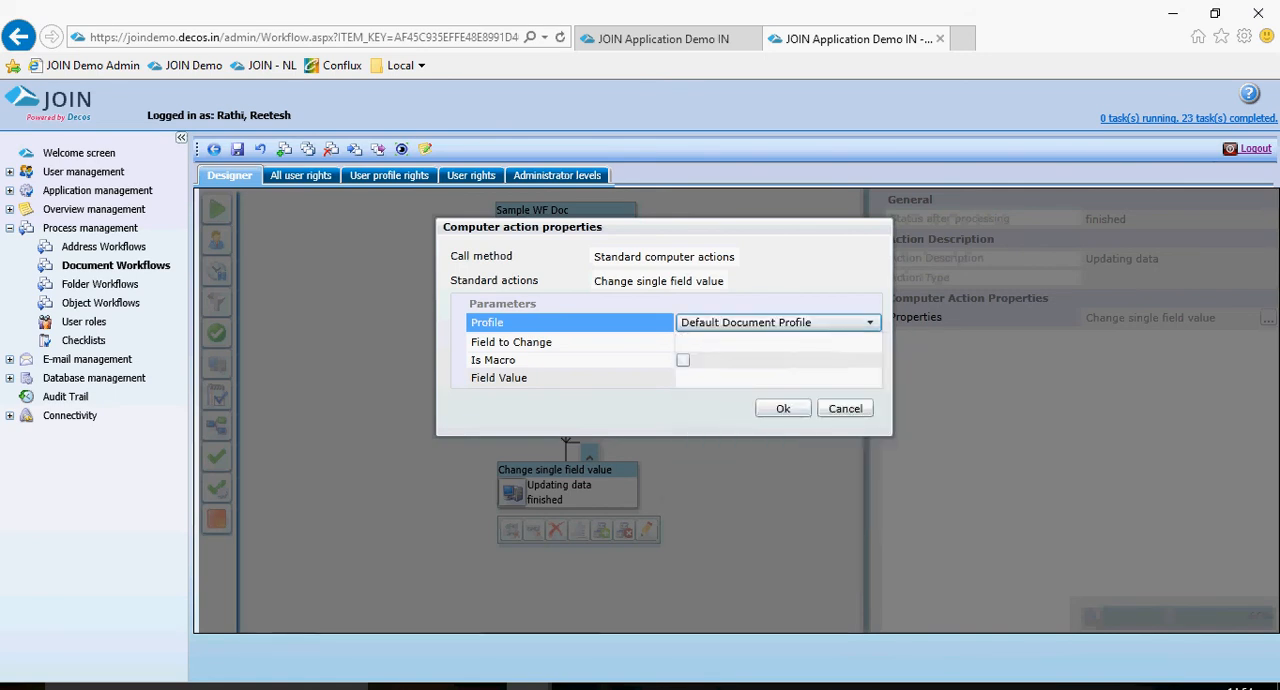
Choose Today's Date as the field to change and confirm the computer action properties.
click(757, 342)
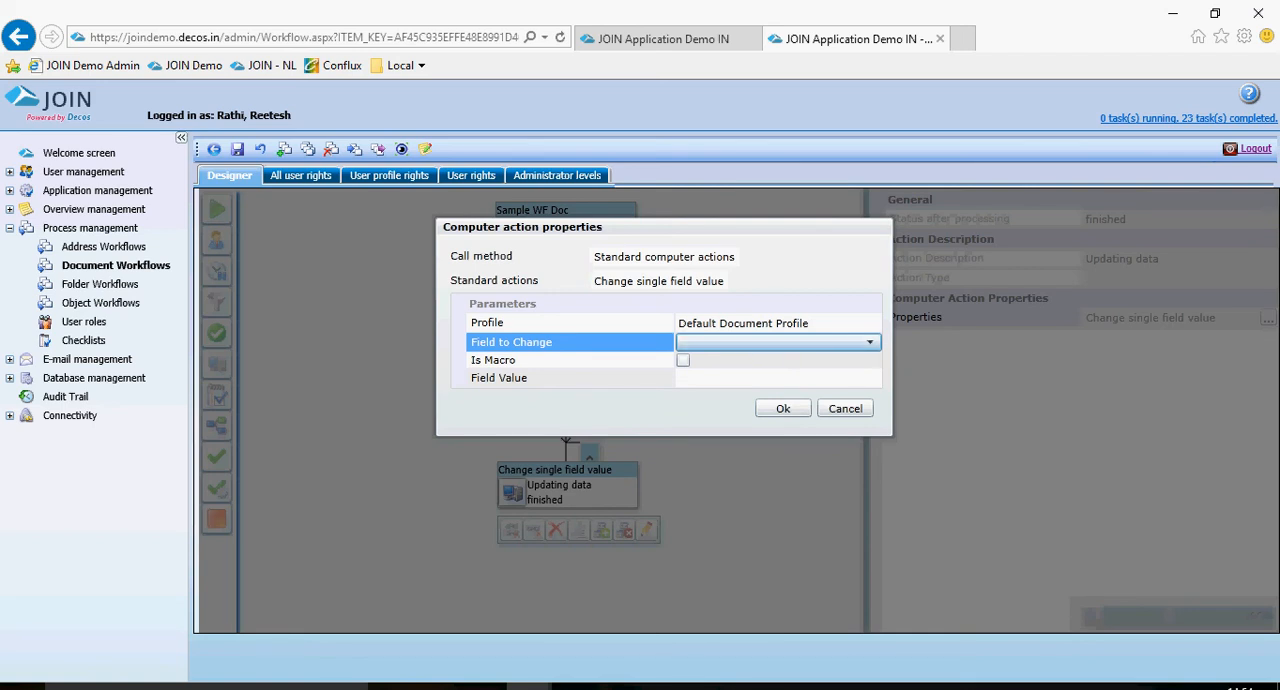
click(757, 346)
scroll(770, 470, down, 5)
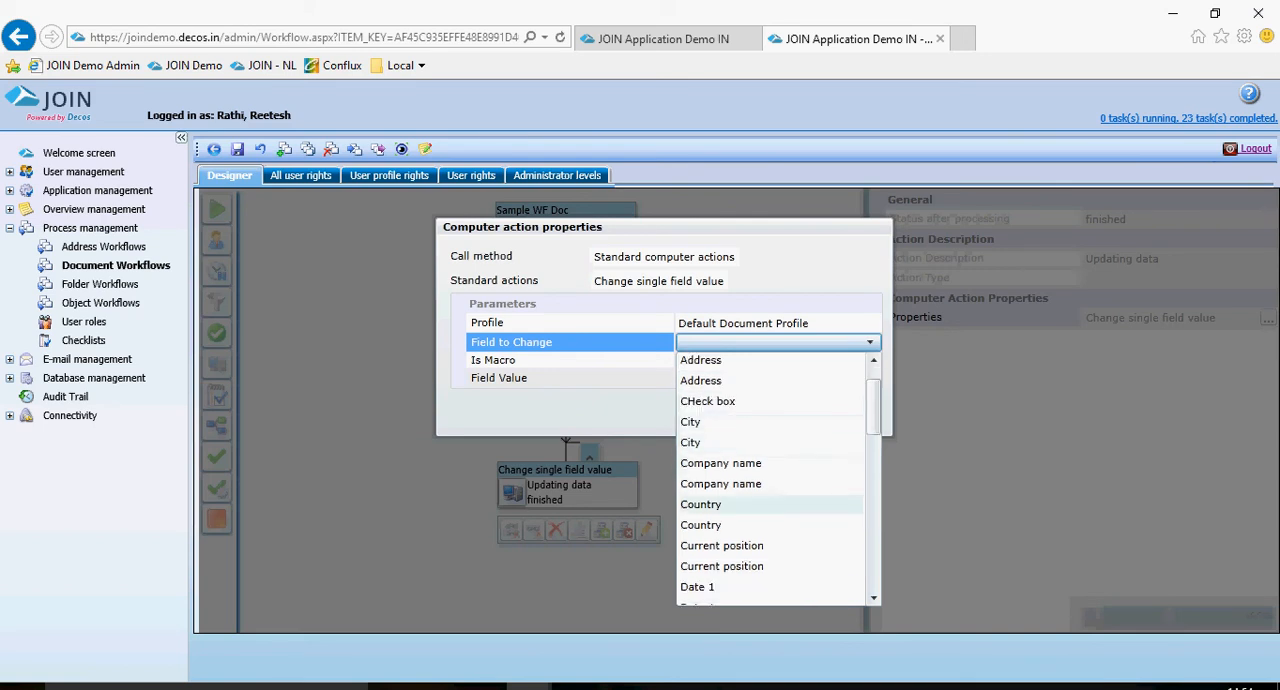
scroll(770, 470, up, 3)
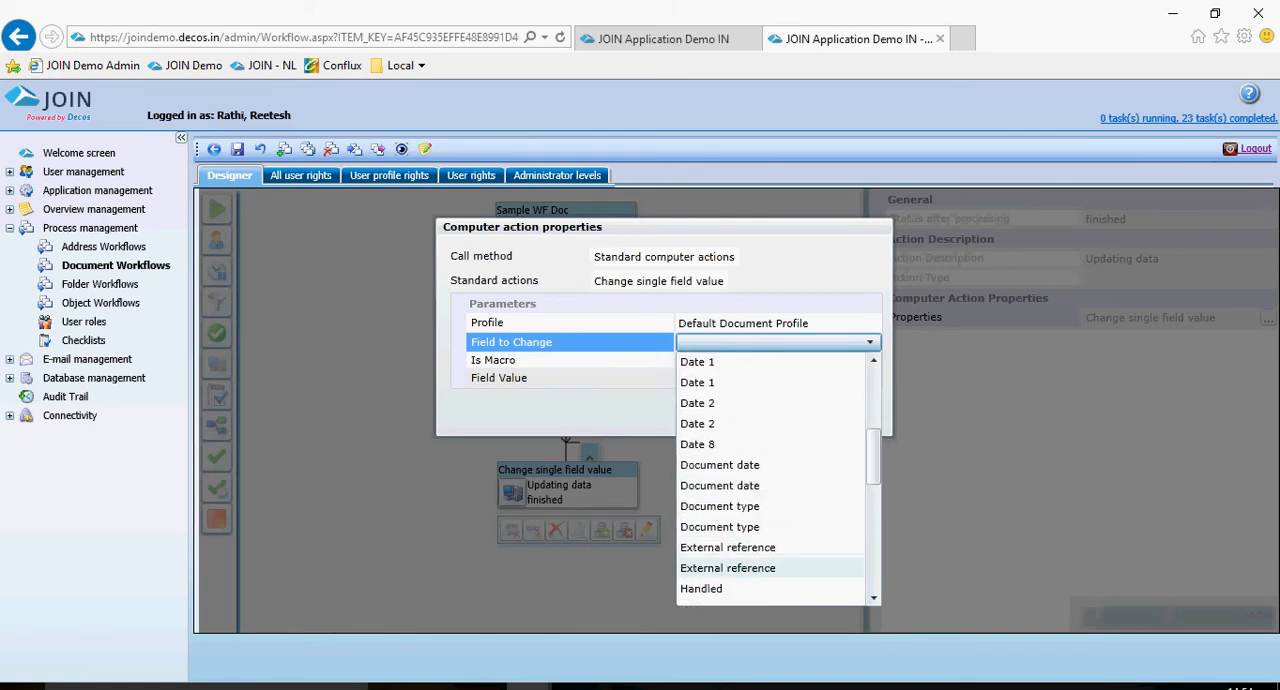
scroll(770, 470, down, 3)
scroll(770, 480, down, 8)
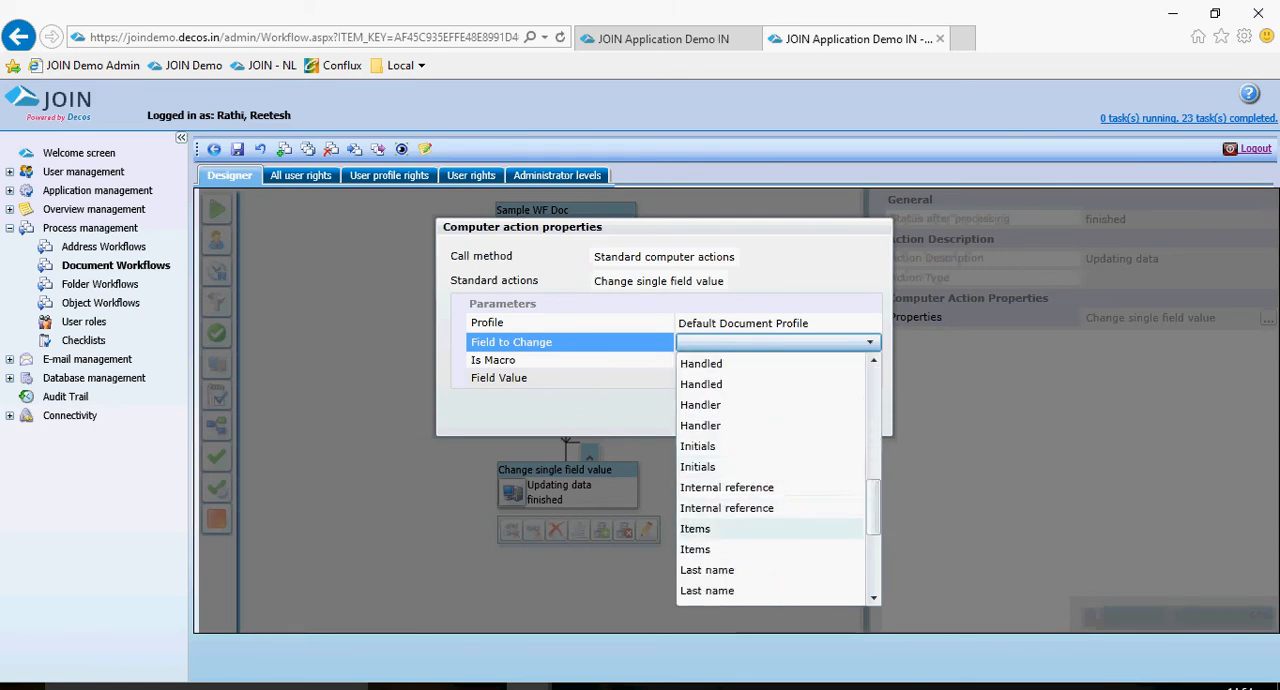
scroll(770, 532, up, 1)
scroll(770, 532, down, 1)
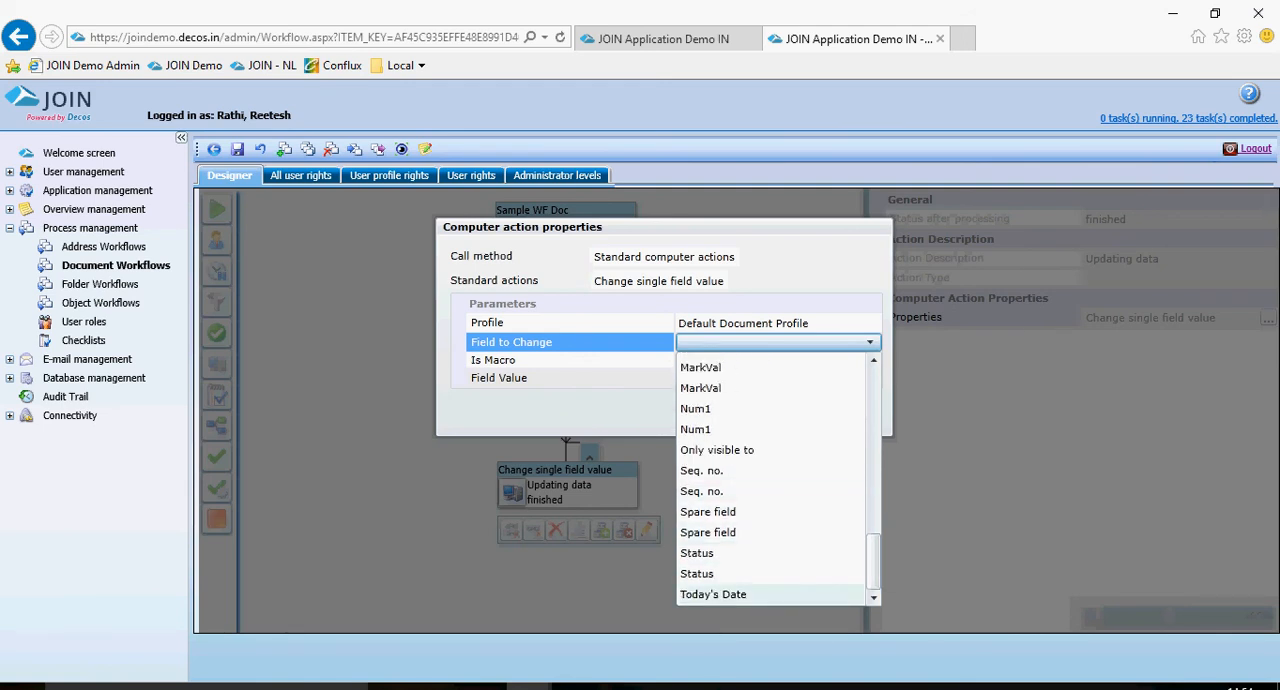
click(713, 594)
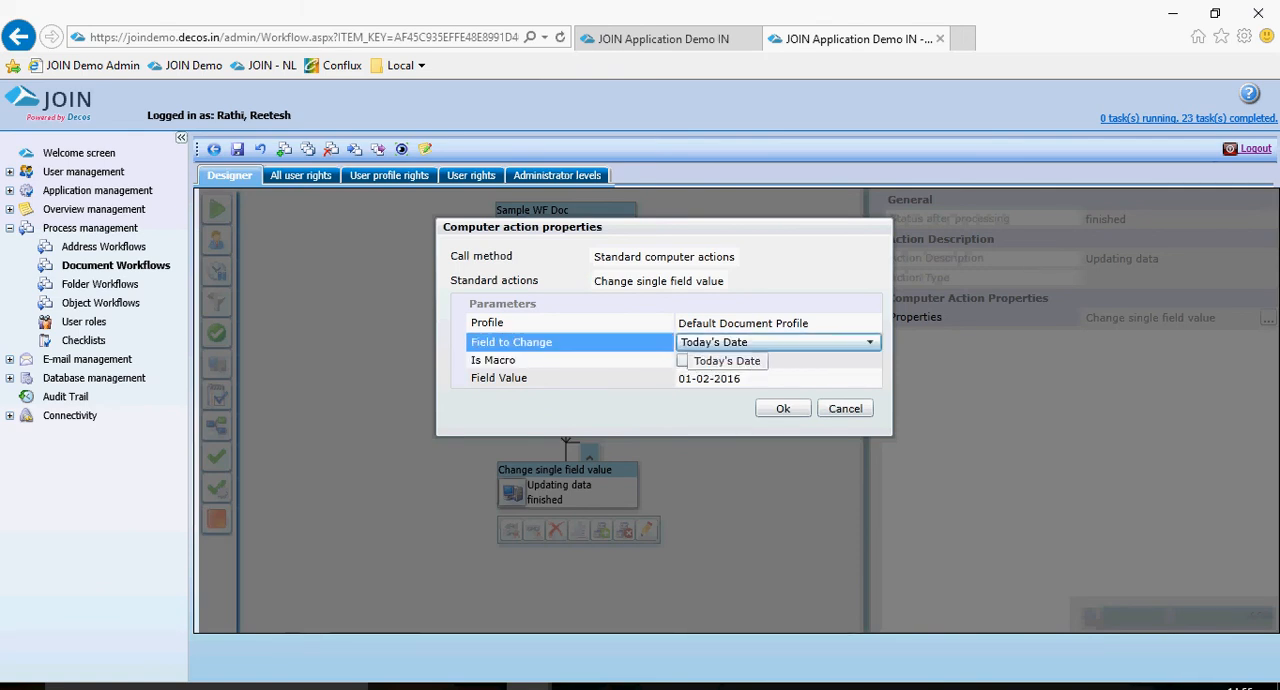
click(684, 360)
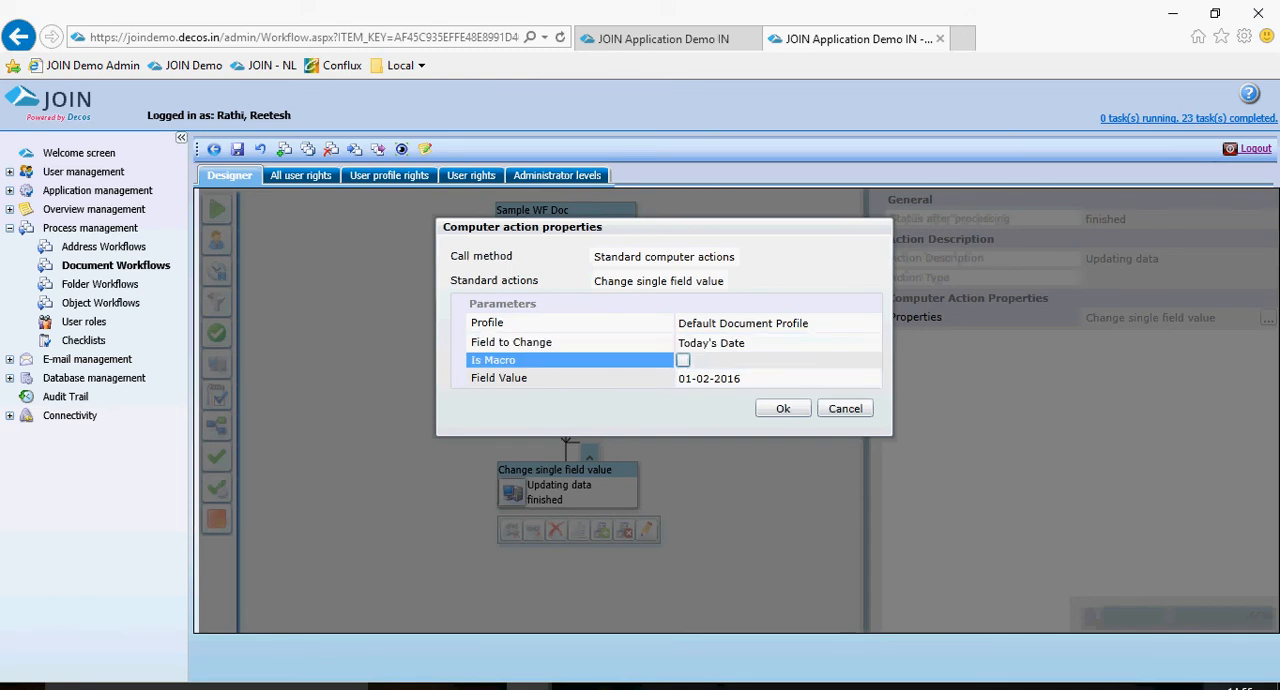
click(783, 408)
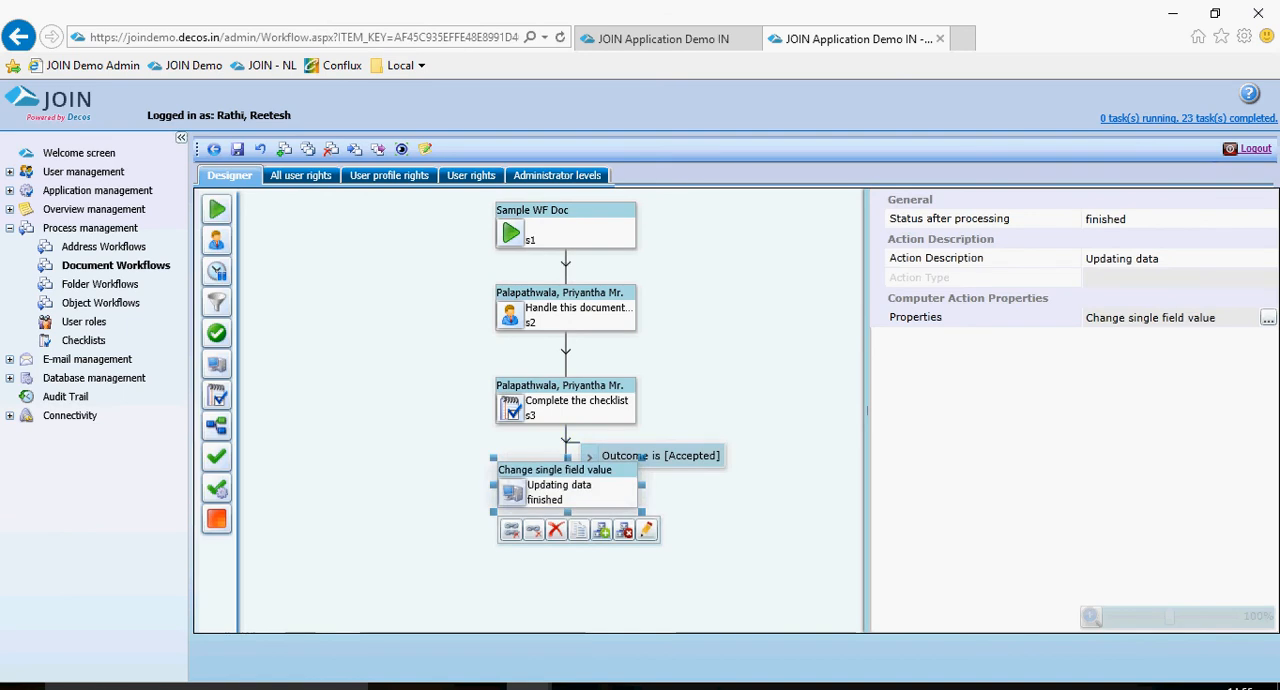
Add an End Point after the "Updating data" computer action and save the workflow.
click(601, 530)
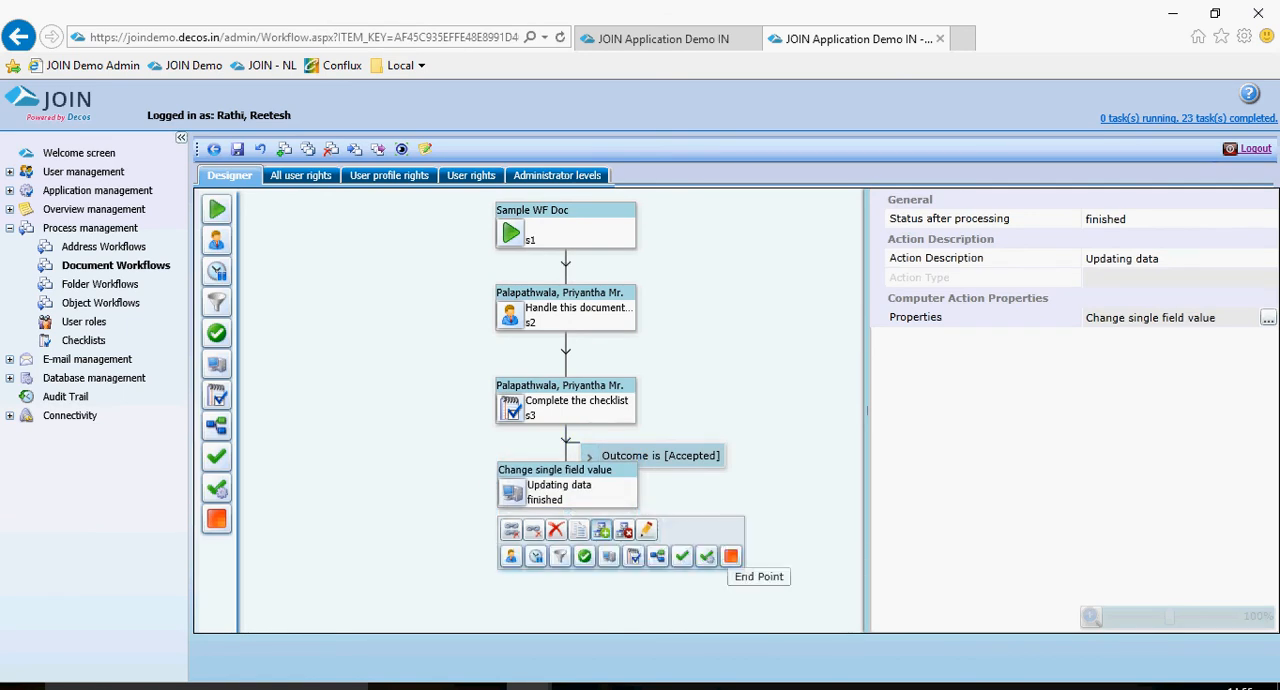
click(730, 556)
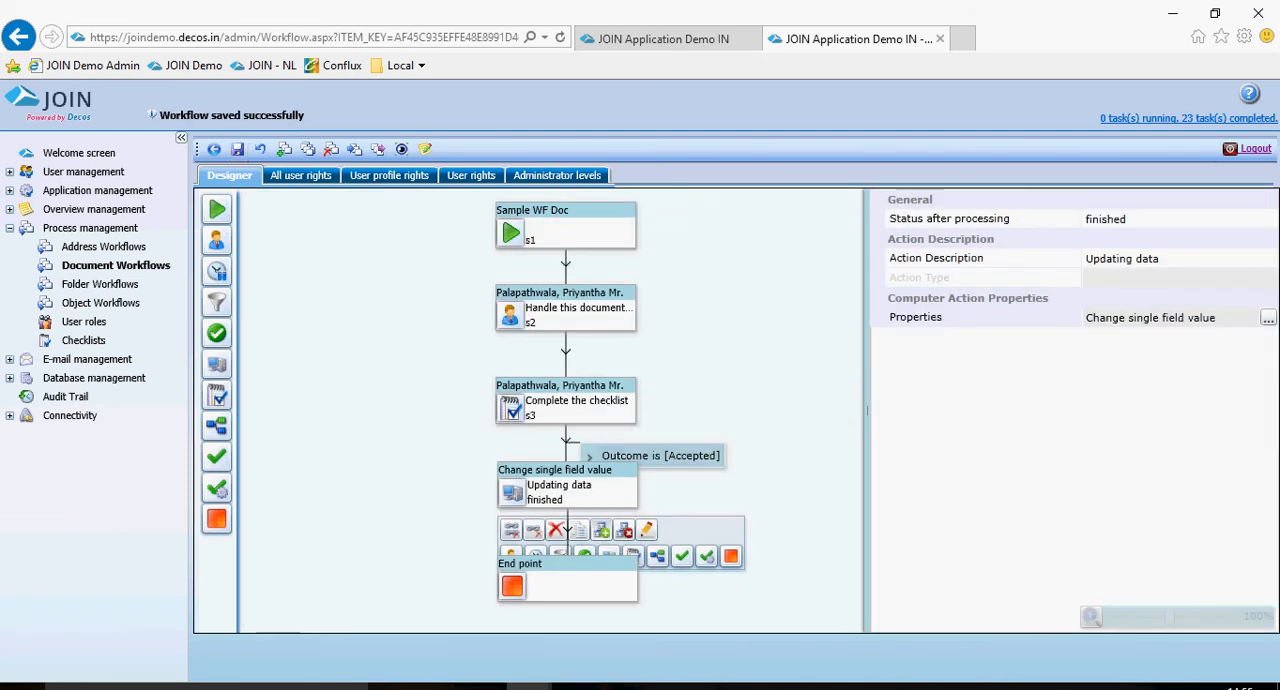
click(566, 228)
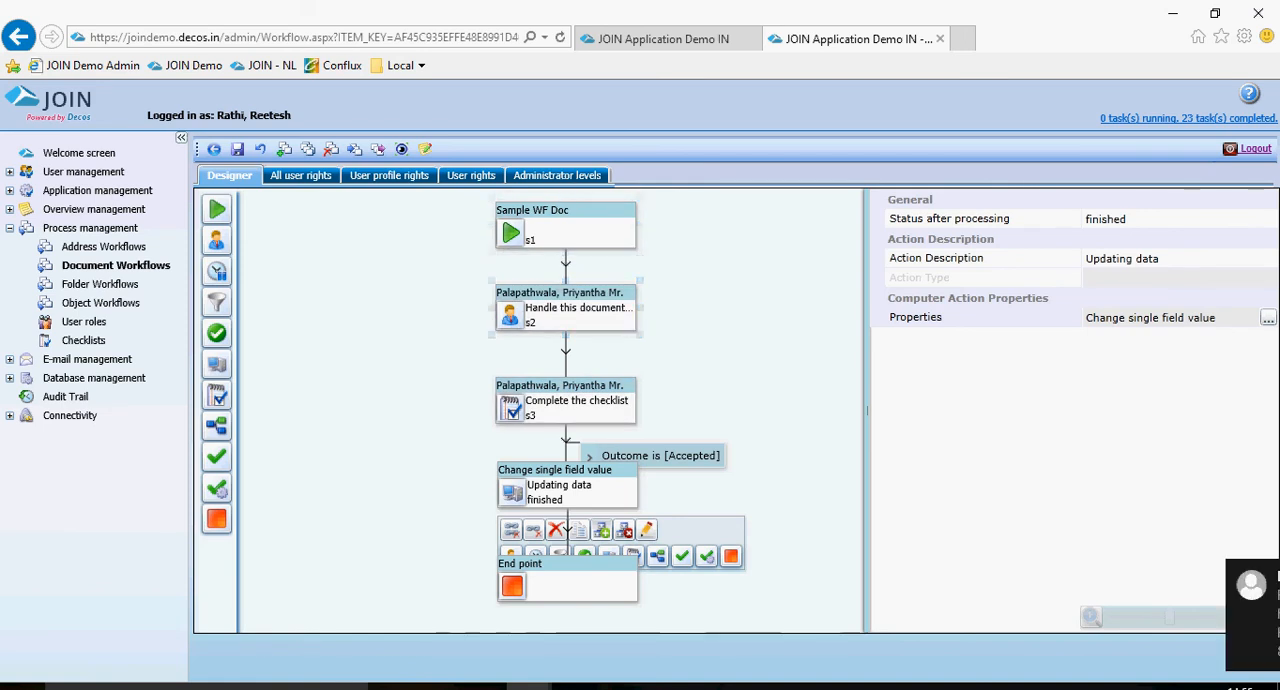
Open the workflow settings of the document book Sample WF Book.
click(10, 190)
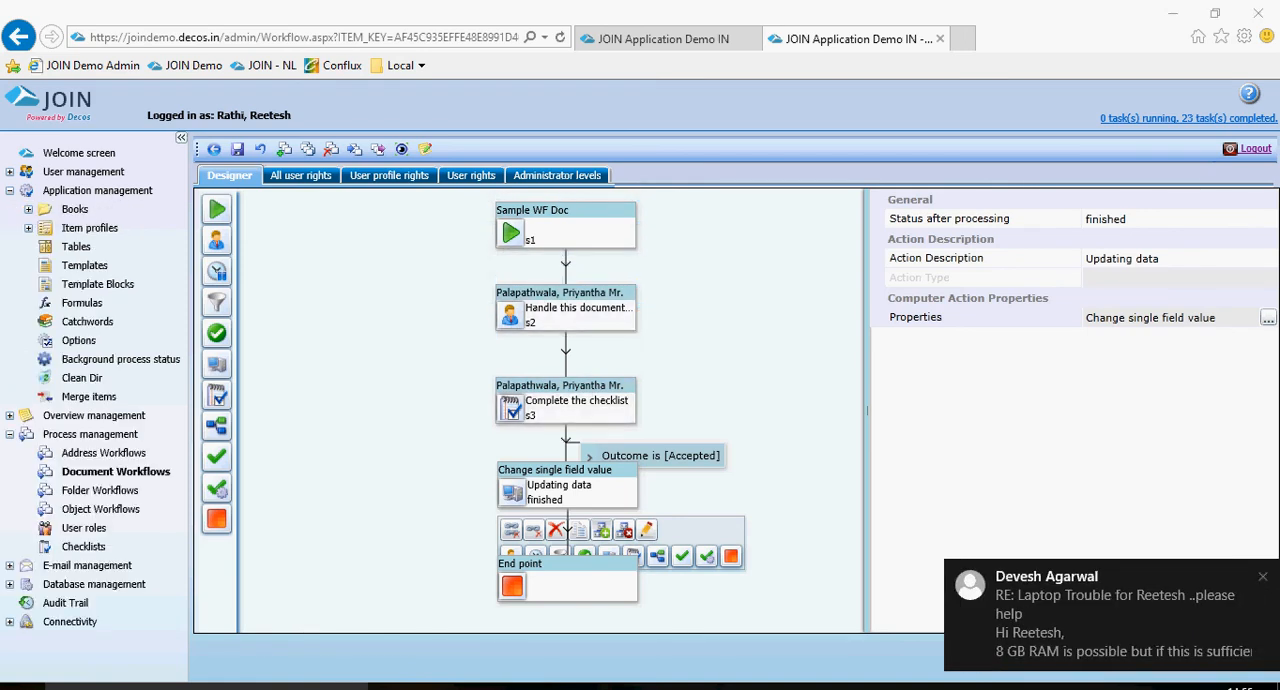
click(1113, 614)
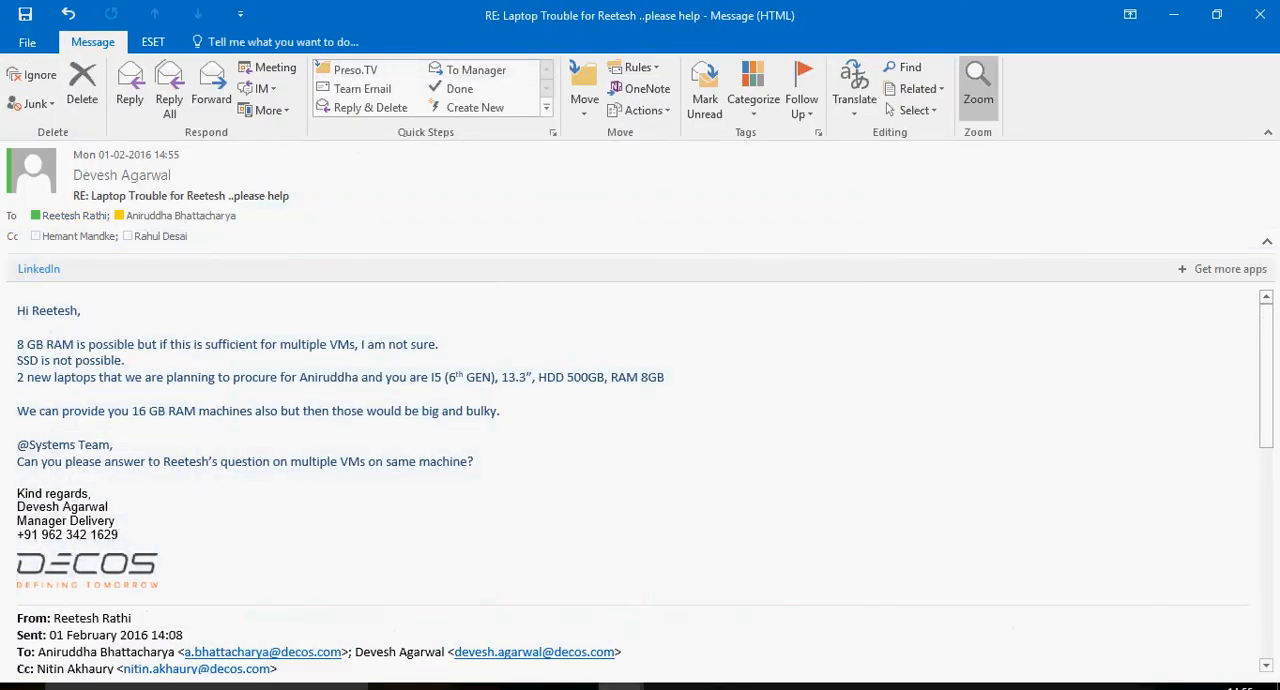
click(1260, 12)
click(28, 209)
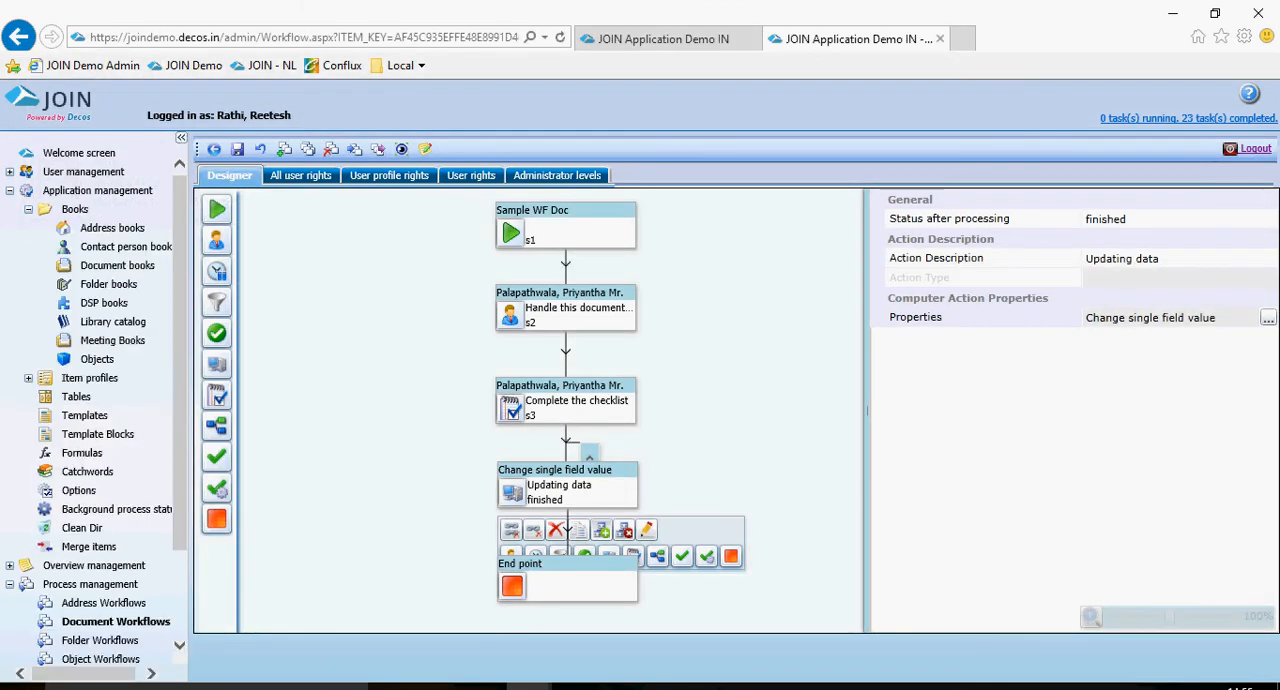
click(117, 266)
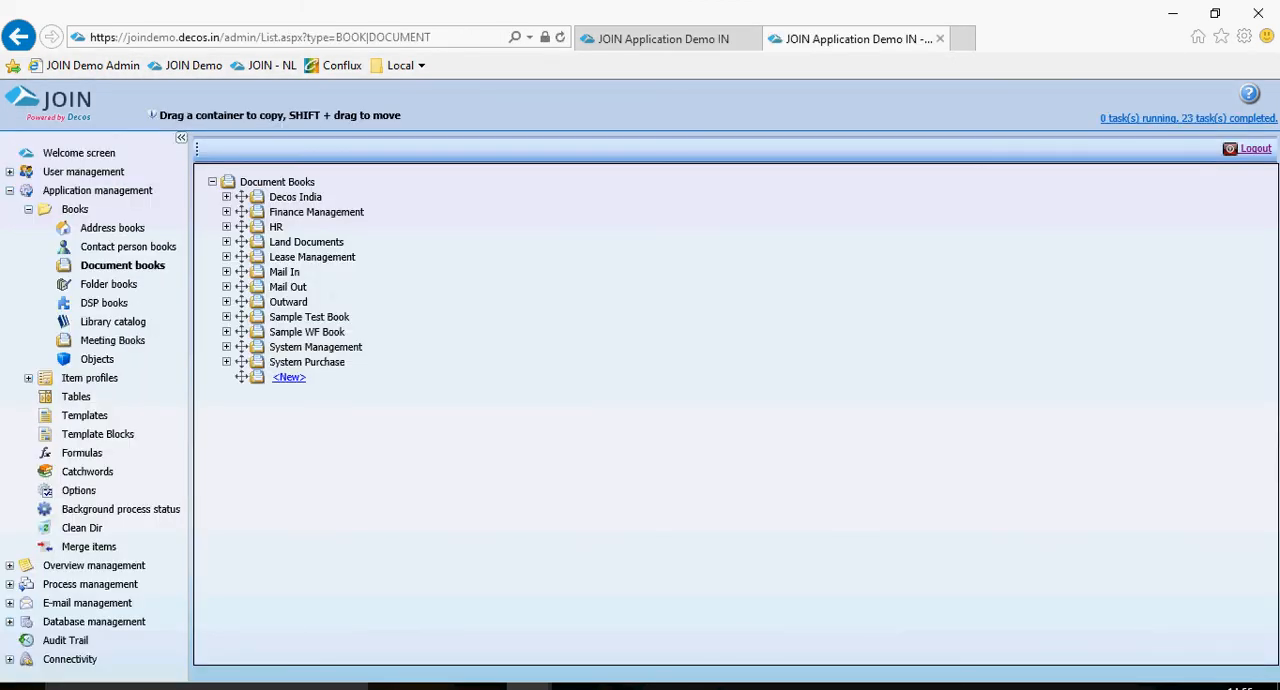
click(307, 332)
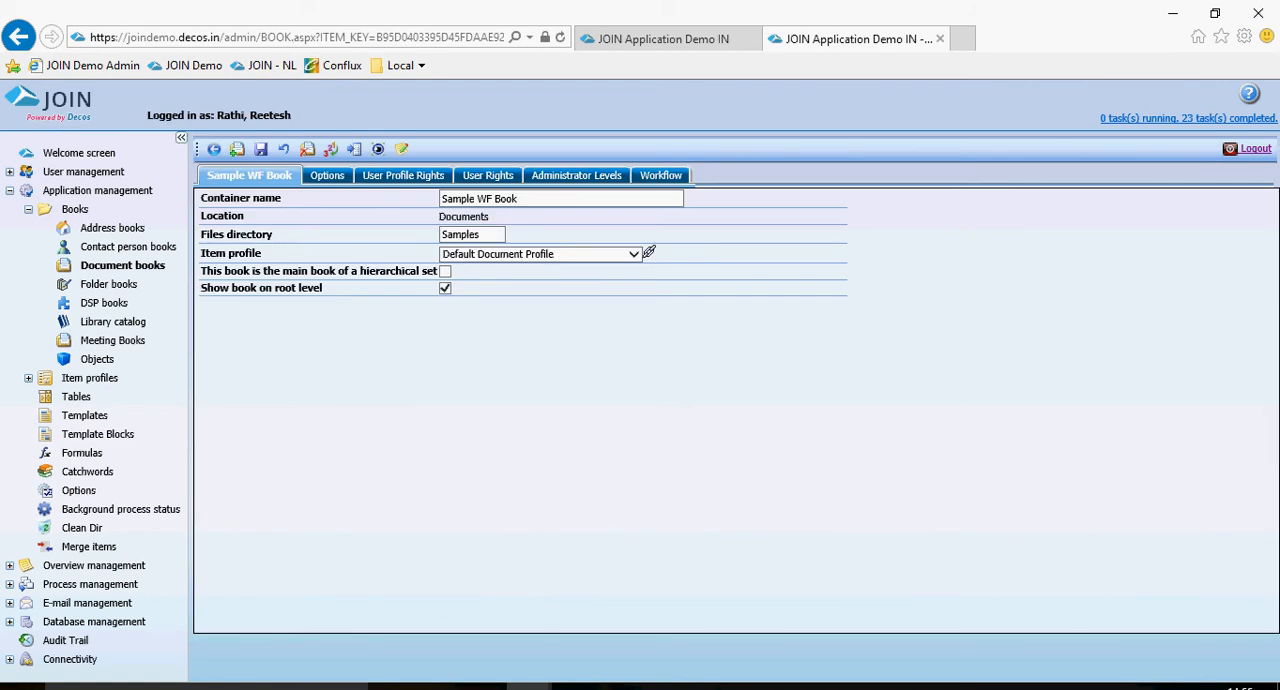
click(660, 176)
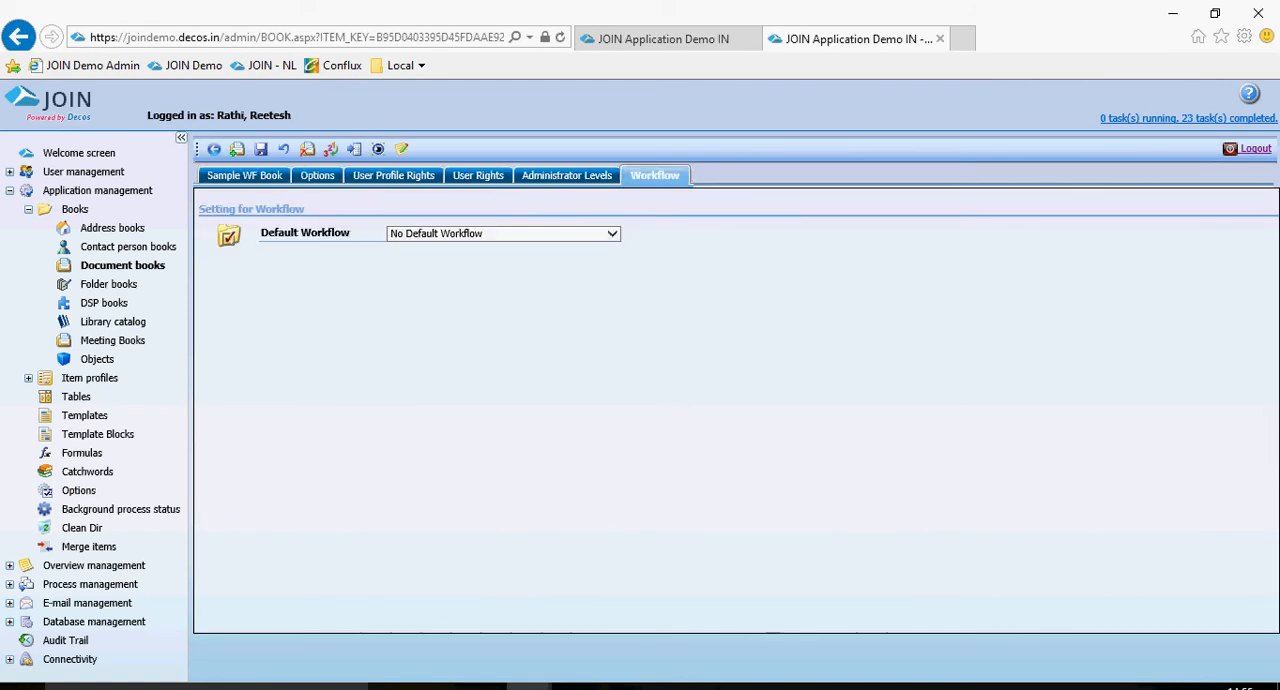
click(245, 176)
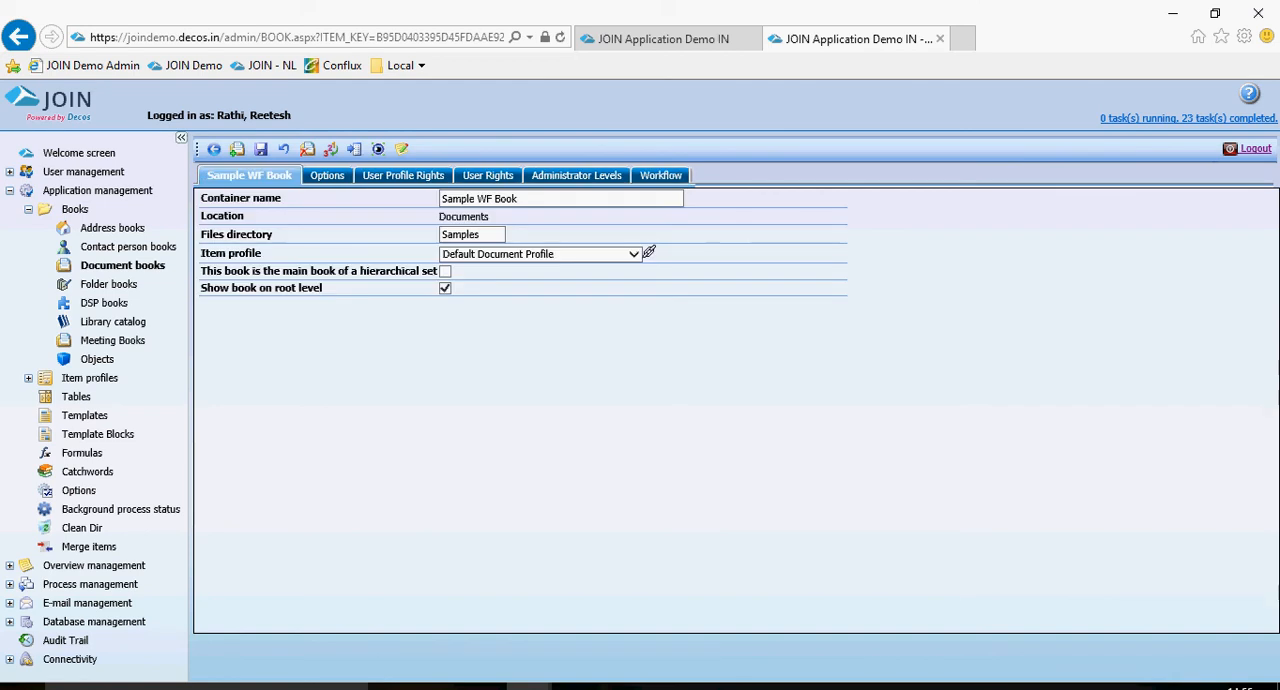
click(661, 176)
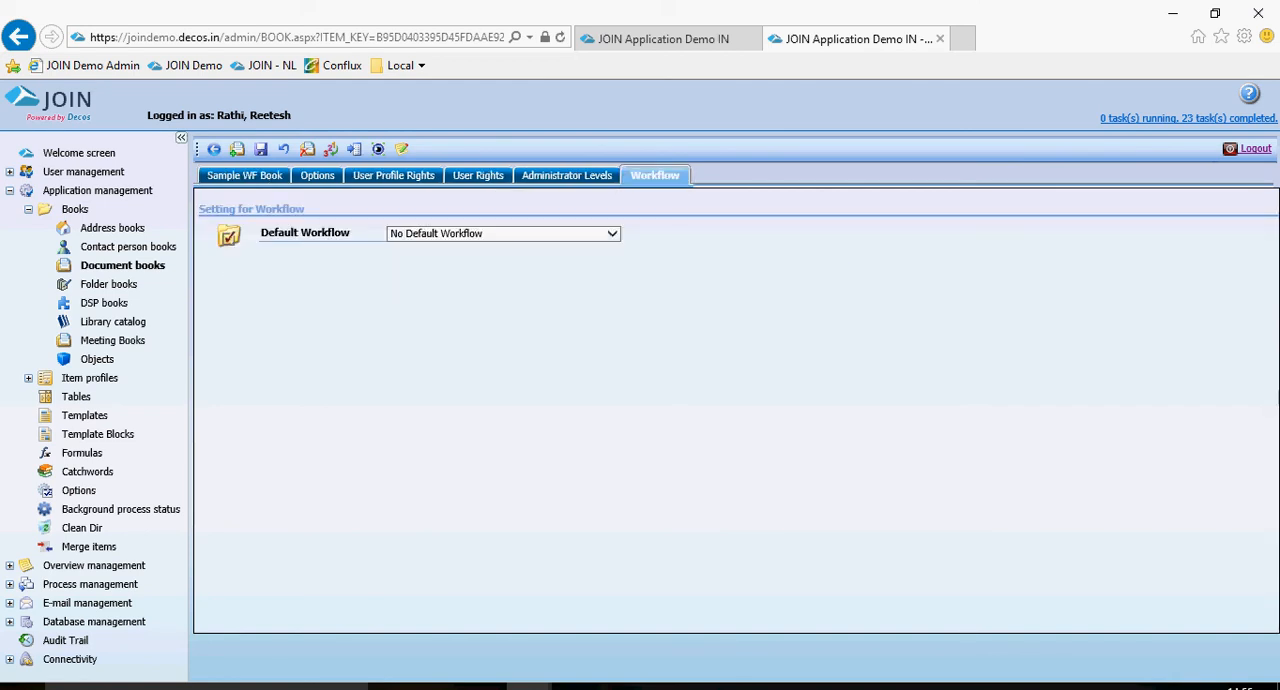
Set the book's default workflow to Always use selected Workflow, choose Sample WF Doc, and save the book.
click(504, 234)
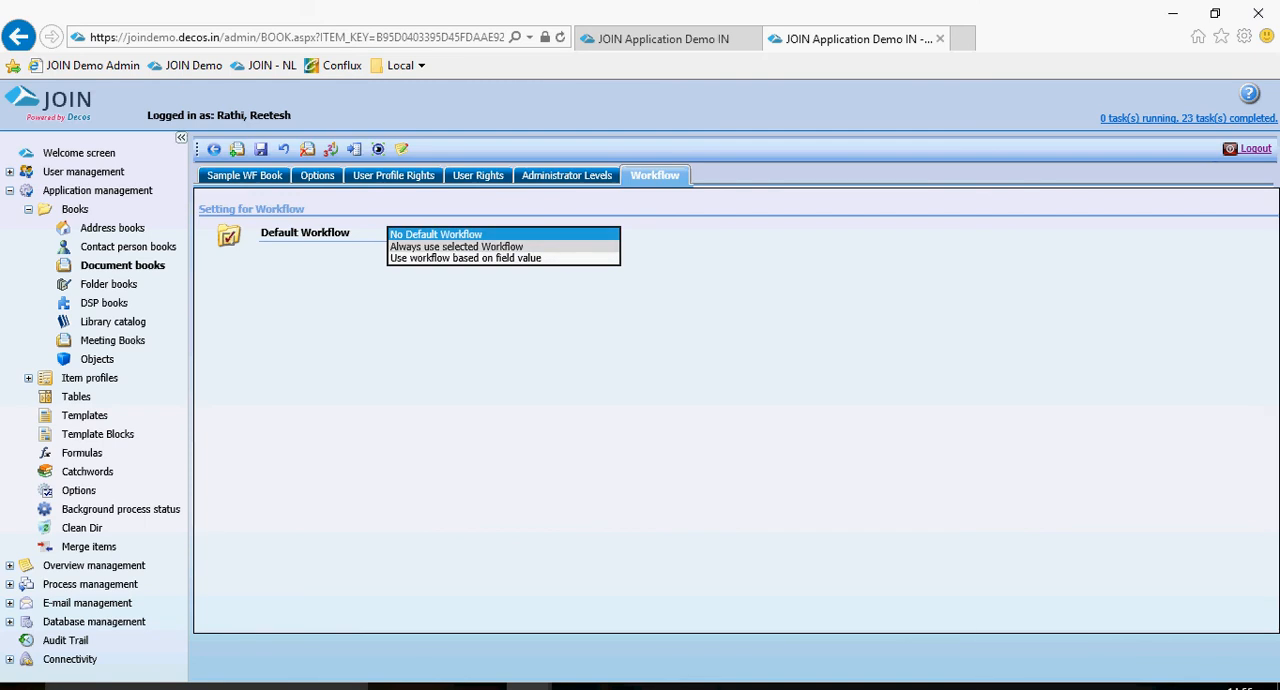
click(480, 246)
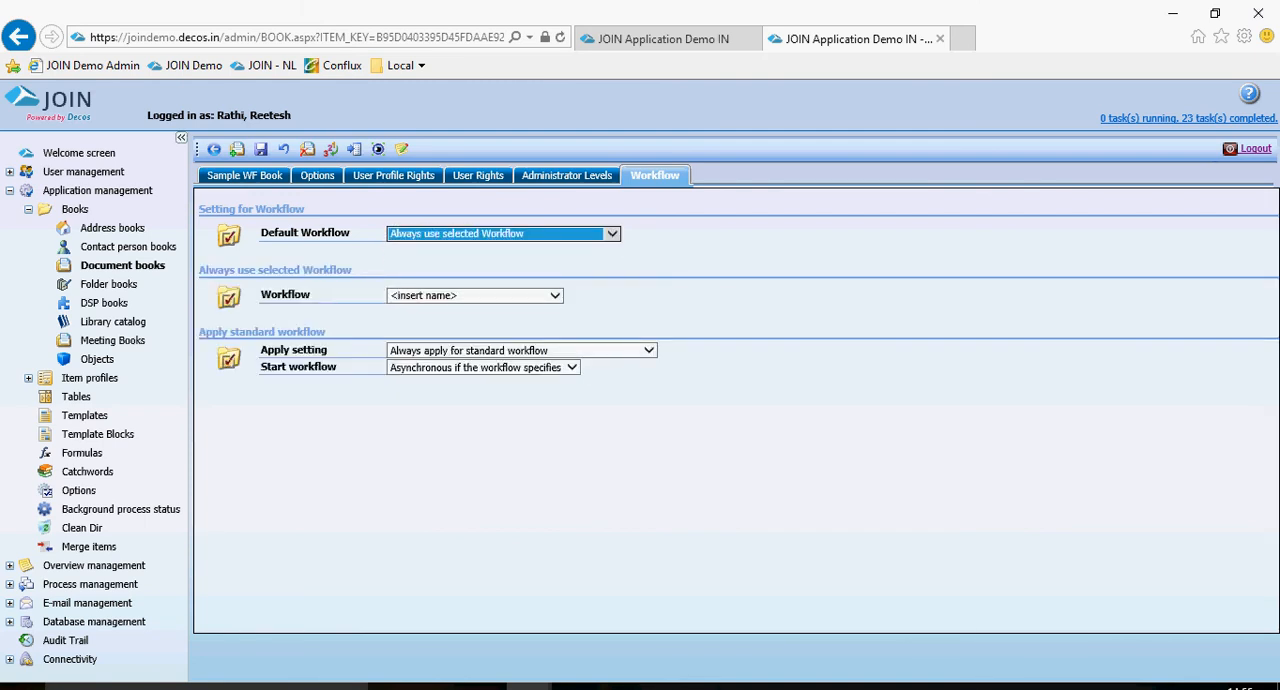
click(494, 296)
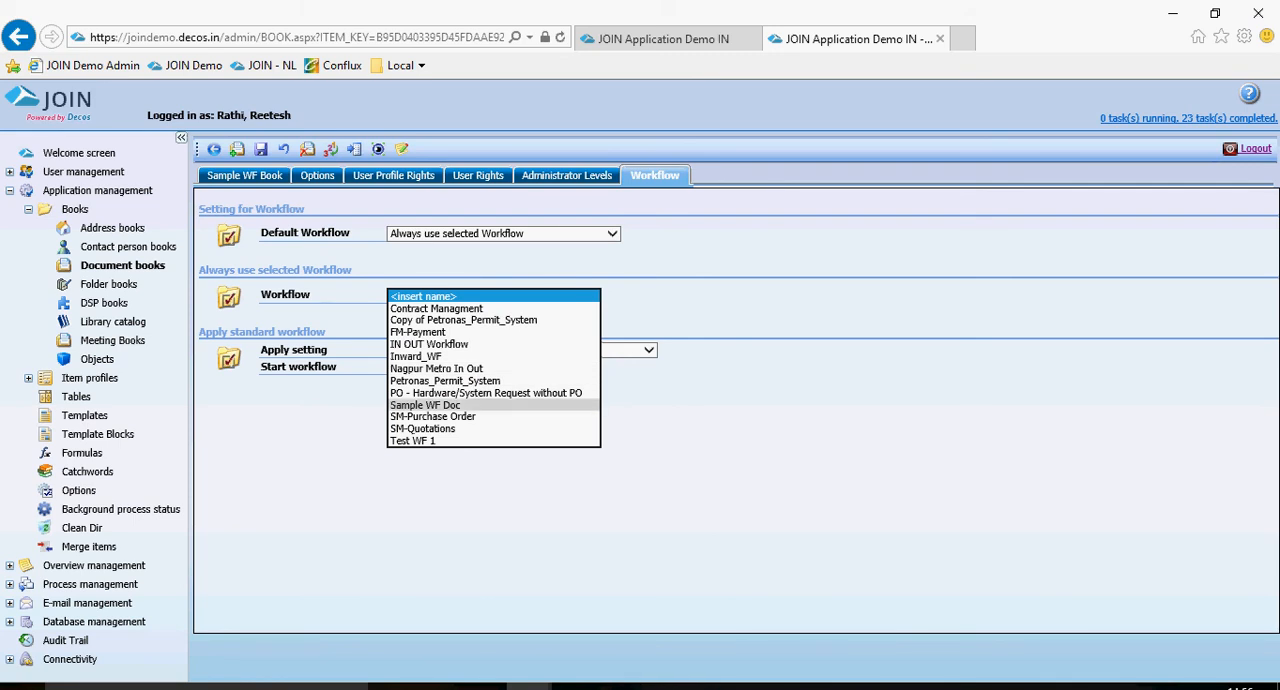
click(440, 405)
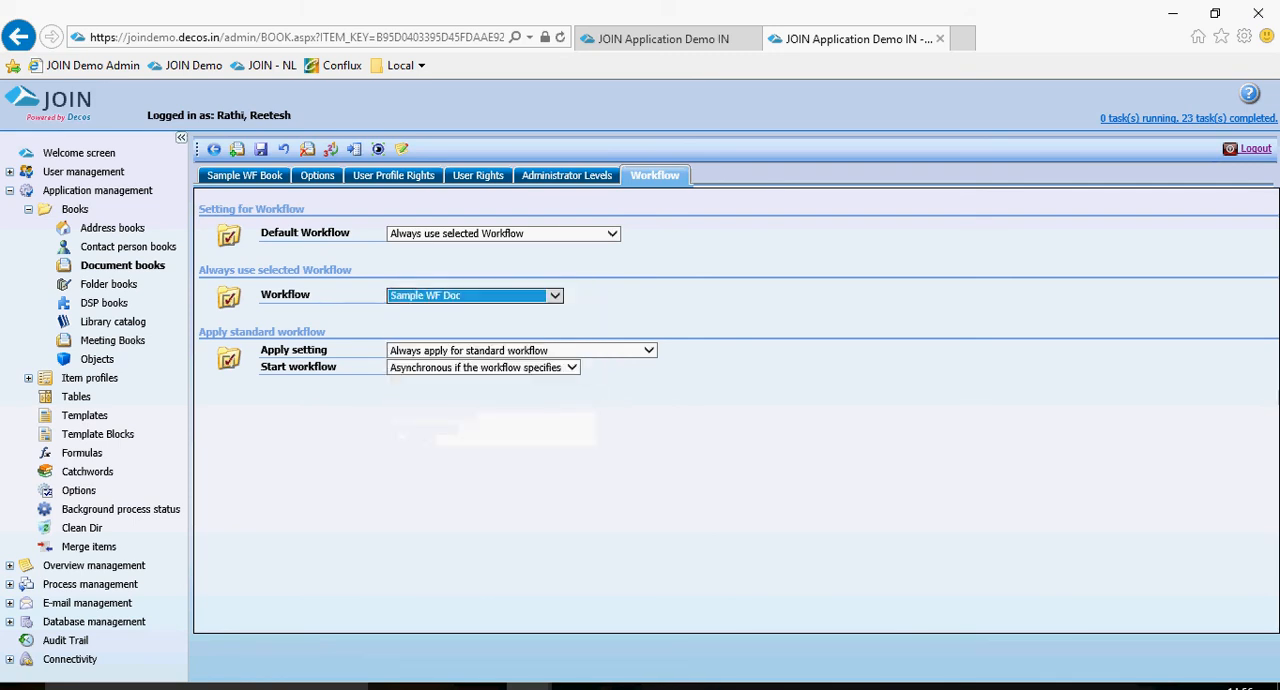
click(260, 148)
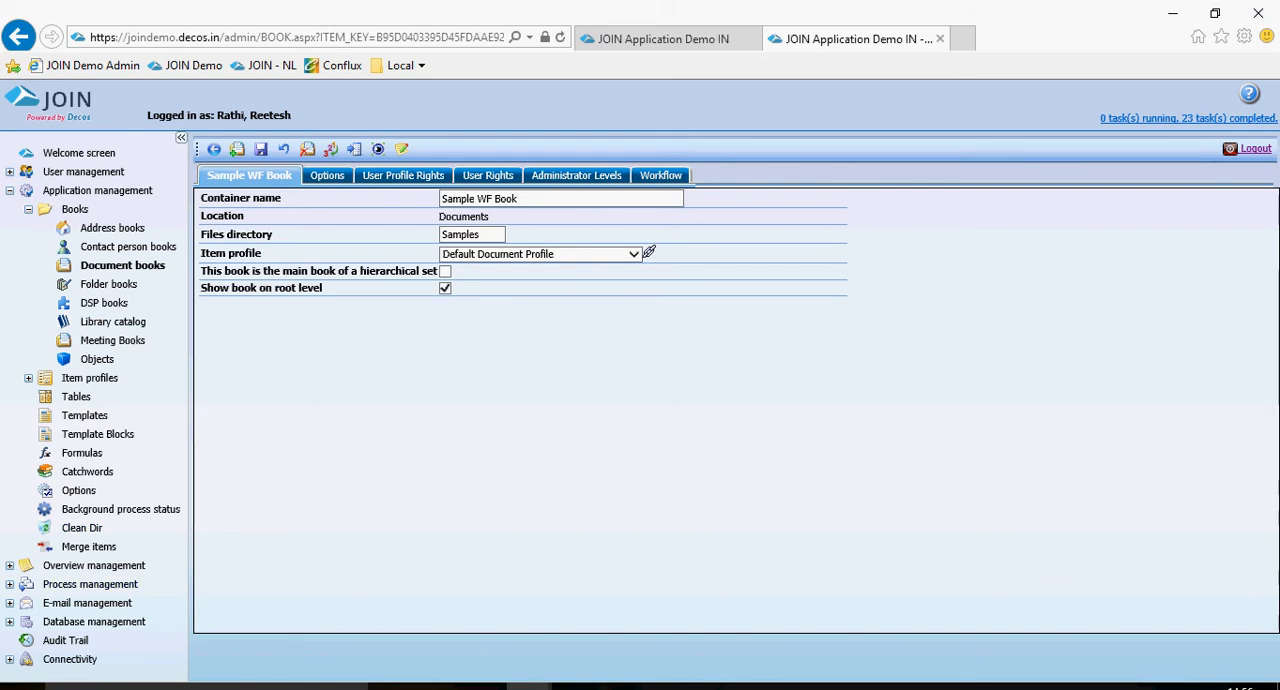
Clear the JOIN database cache and recycle the IIS application pool, confirming both operations.
click(10, 622)
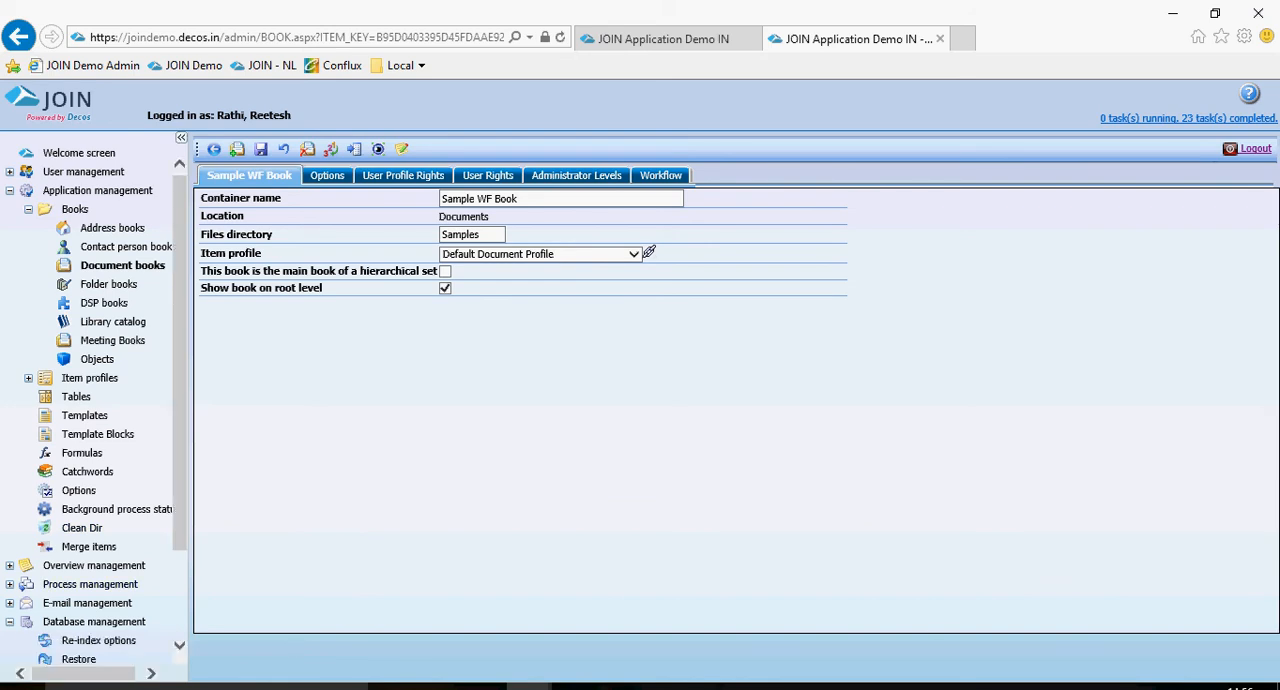
scroll(92, 570, down, 2)
click(91, 563)
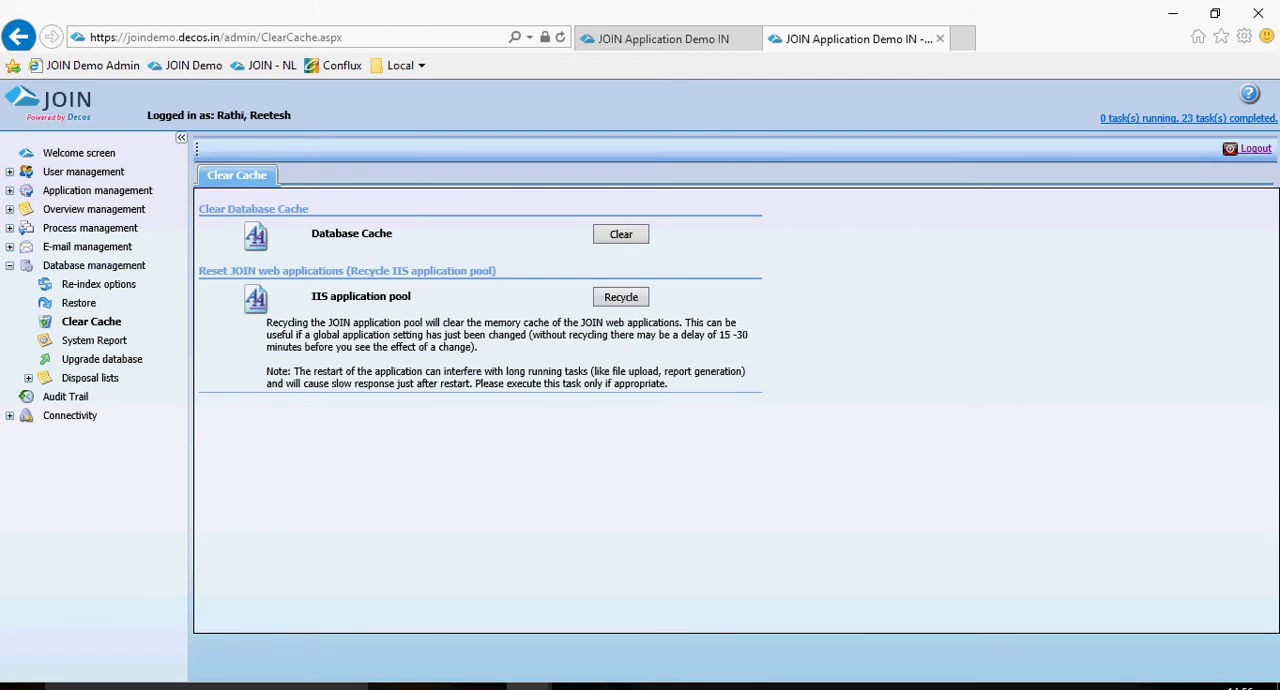
click(621, 234)
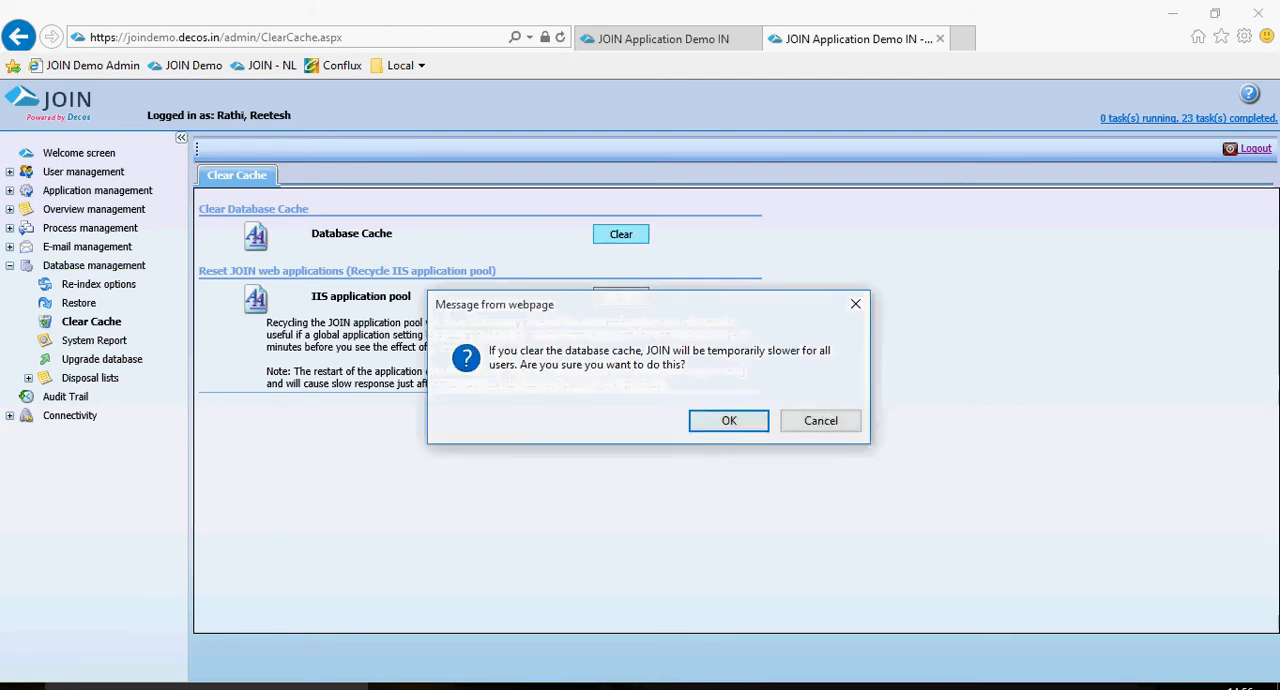
click(737, 417)
click(737, 419)
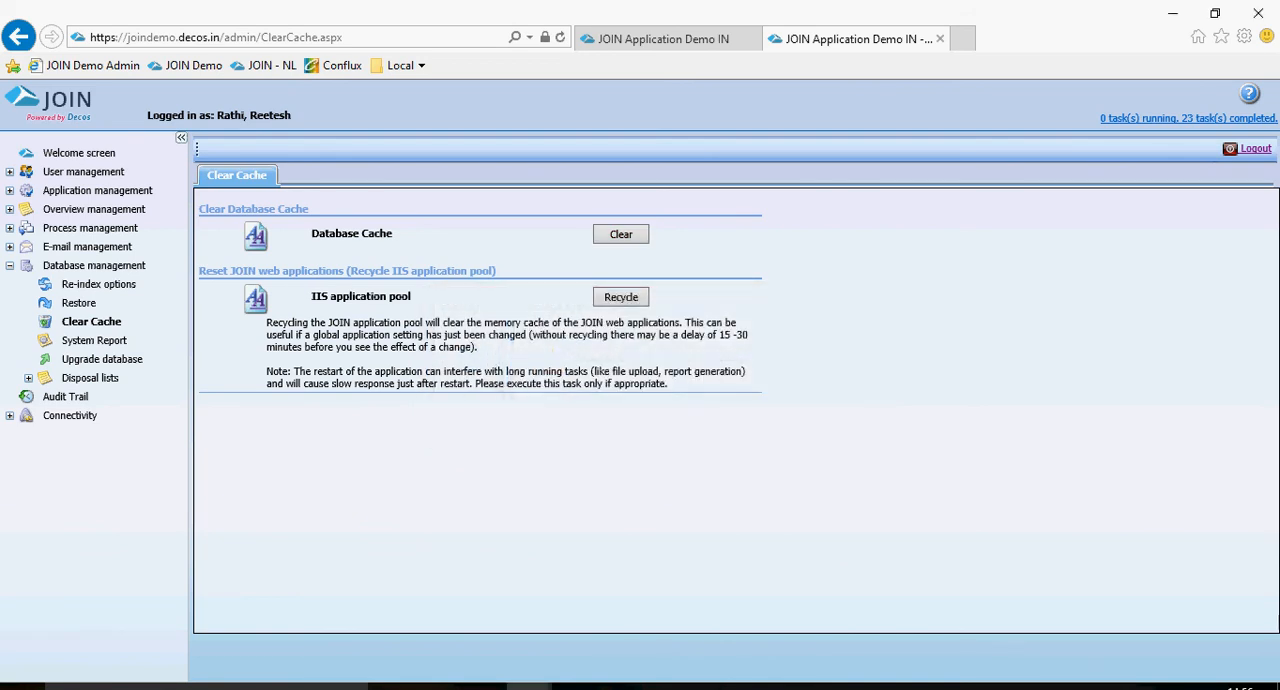
click(621, 297)
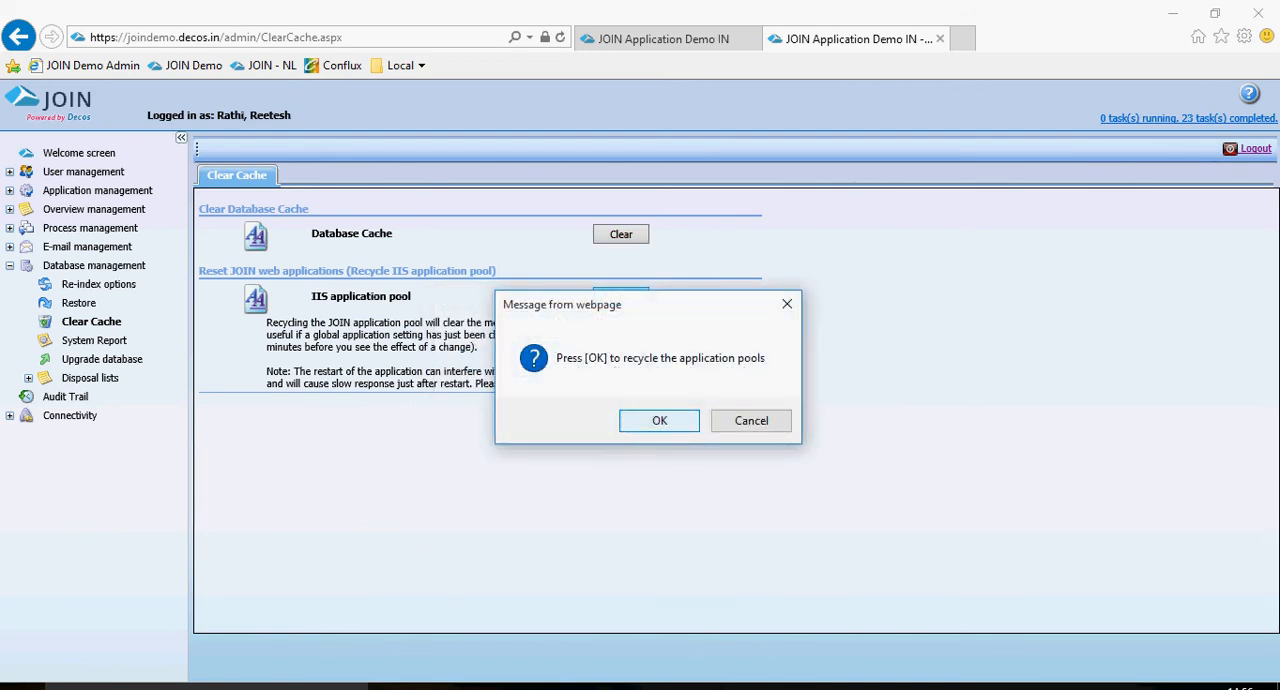
click(659, 418)
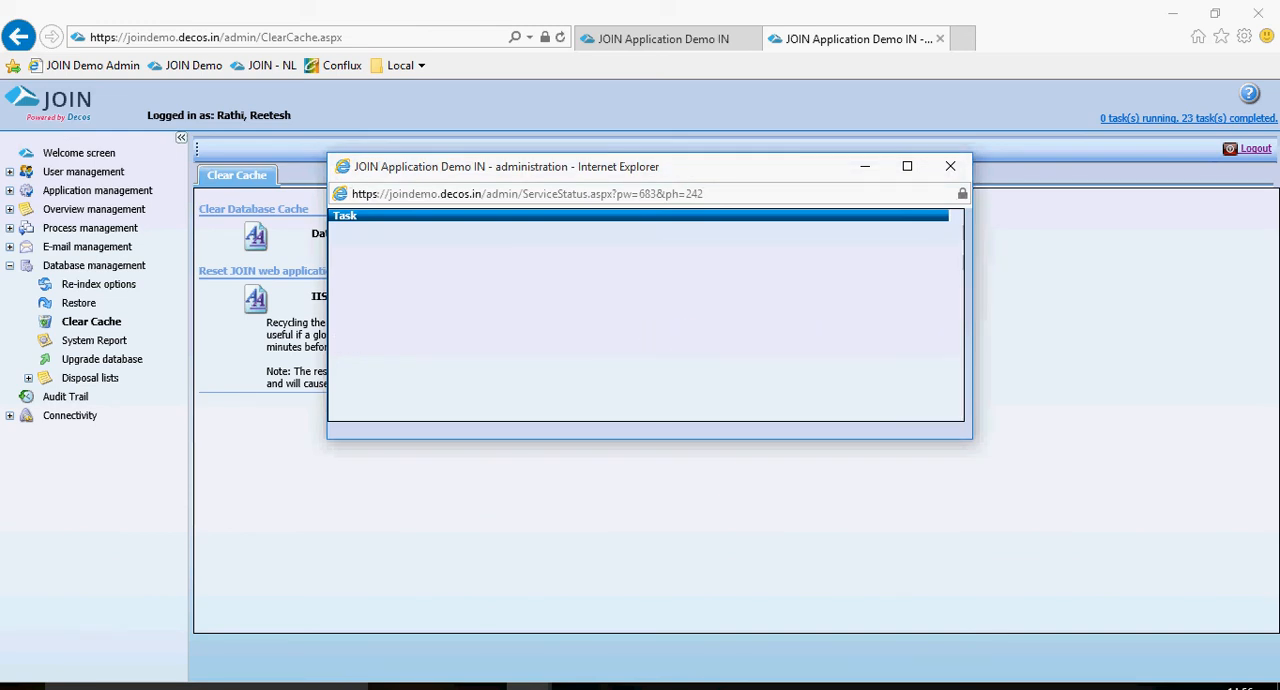
Switch to the JOIN web application and log in with the handler's user account.
scroll(646, 315, down, 7)
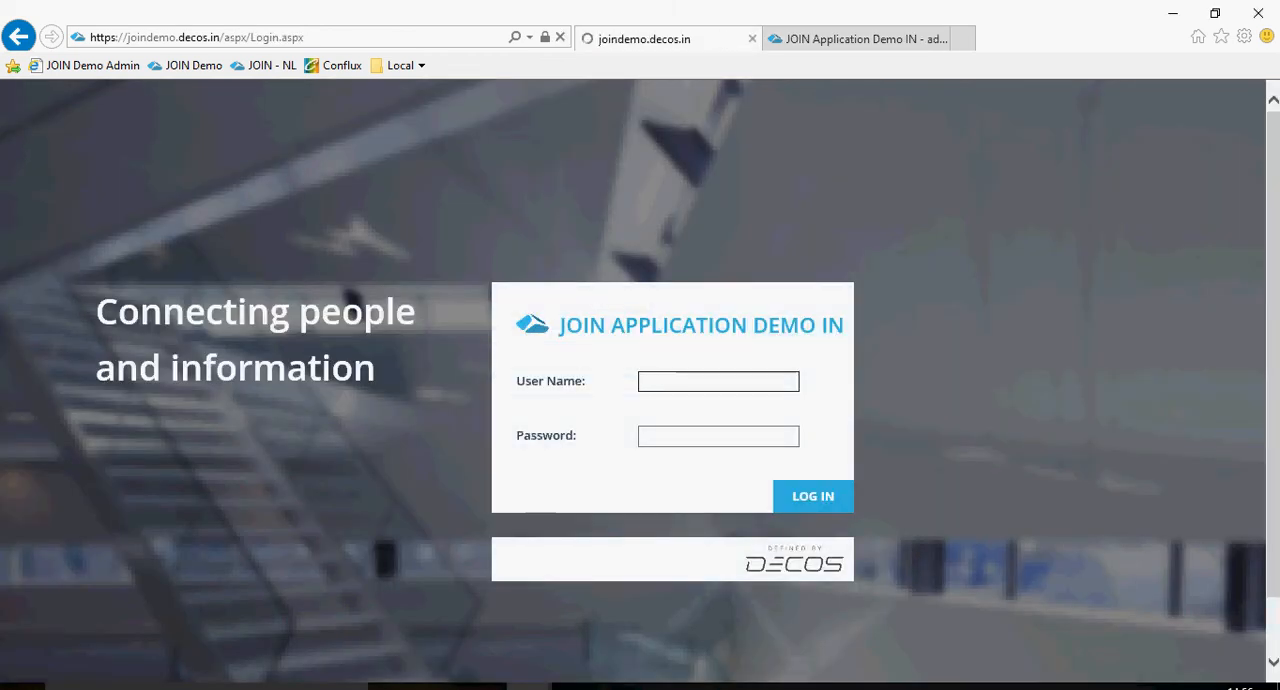
key(Down)
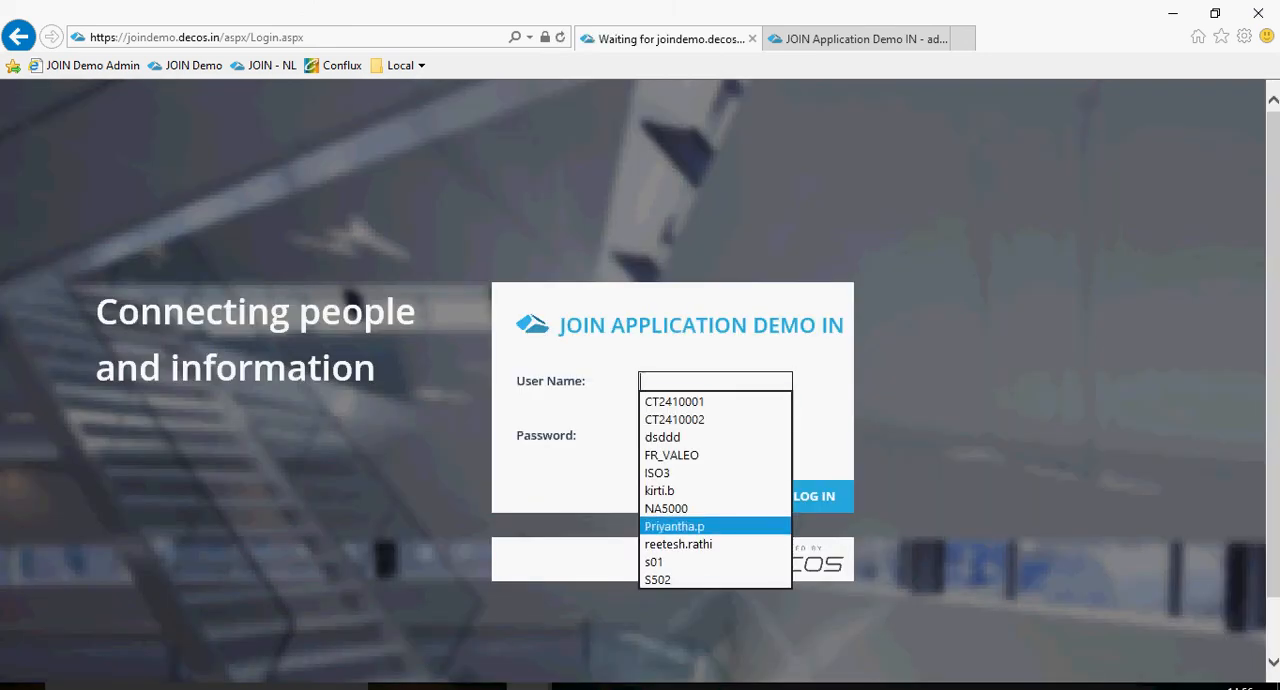
click(690, 526)
click(814, 496)
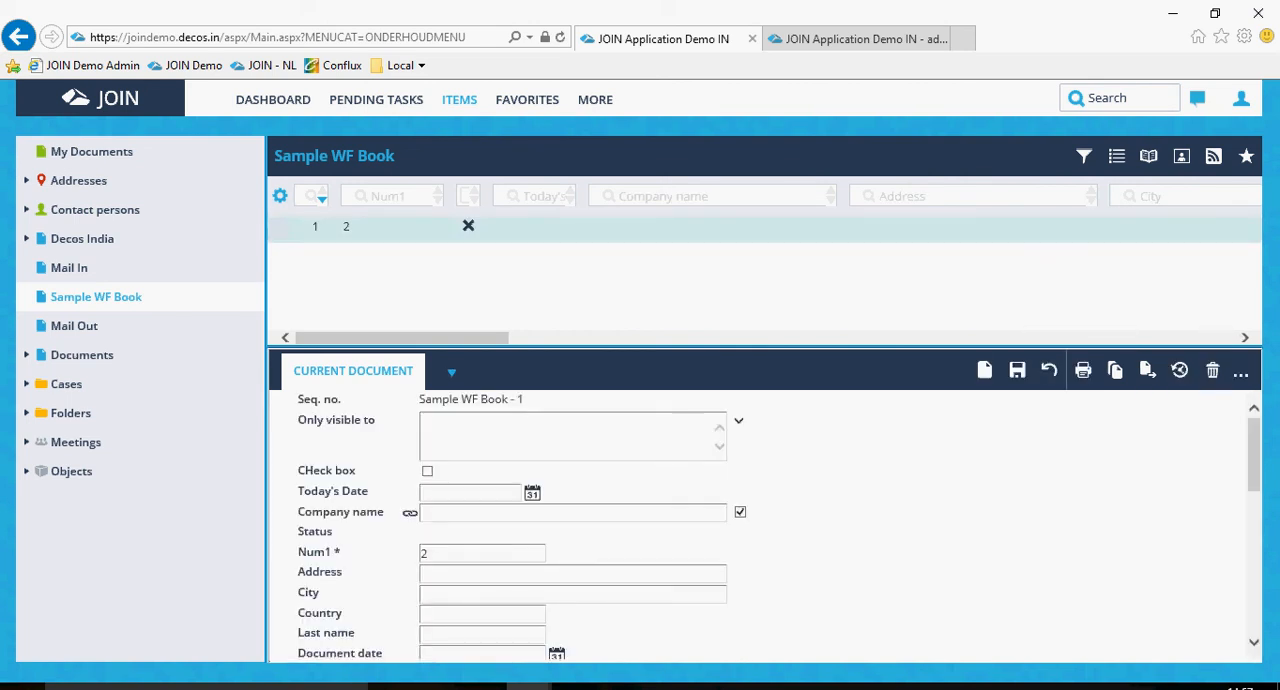
Tick CHeck box on the Sample WF Book document, set its company name to Decos, and save it.
click(427, 471)
click(470, 513)
text(Decos)
scroll(760, 520, down, 5)
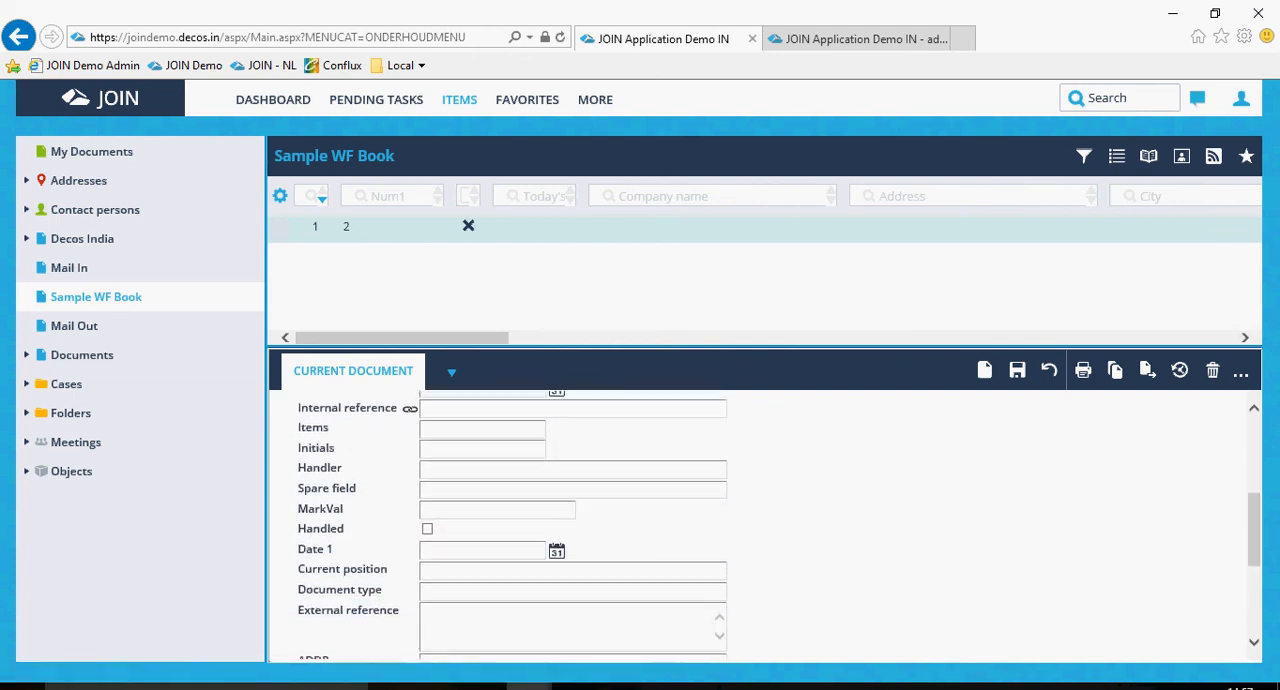
scroll(760, 520, down, 2)
scroll(760, 520, up, 3)
scroll(760, 520, up, 4)
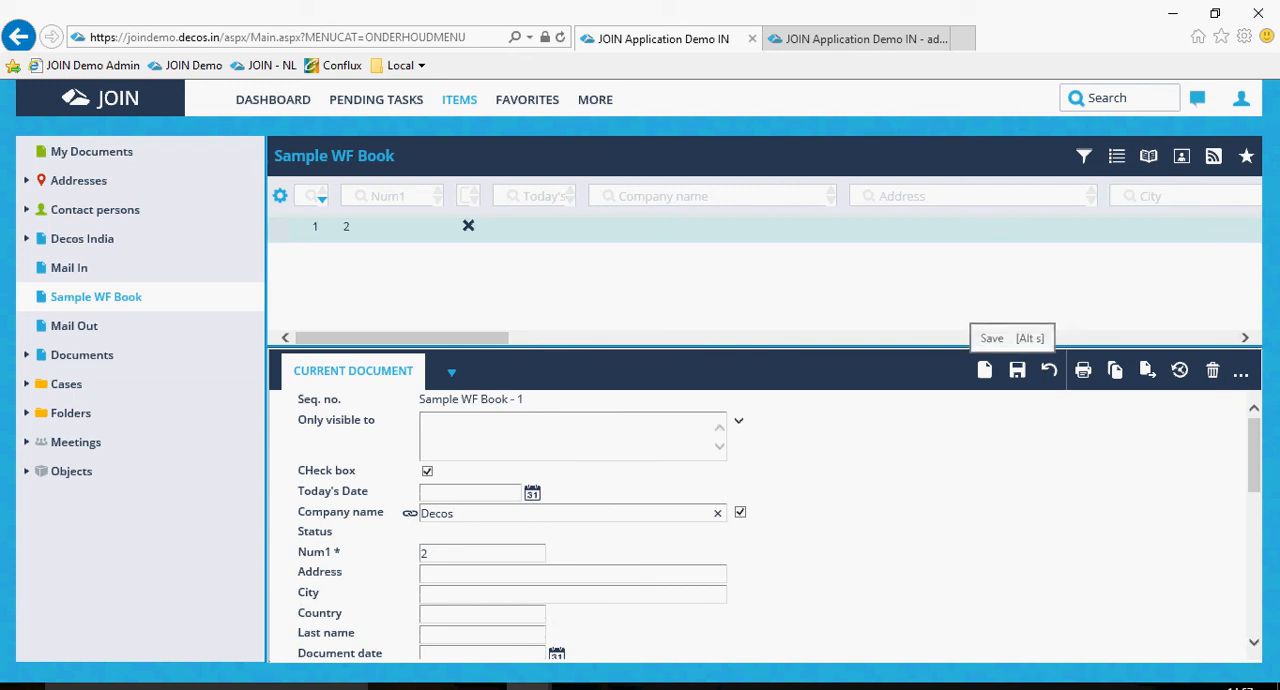
click(1017, 370)
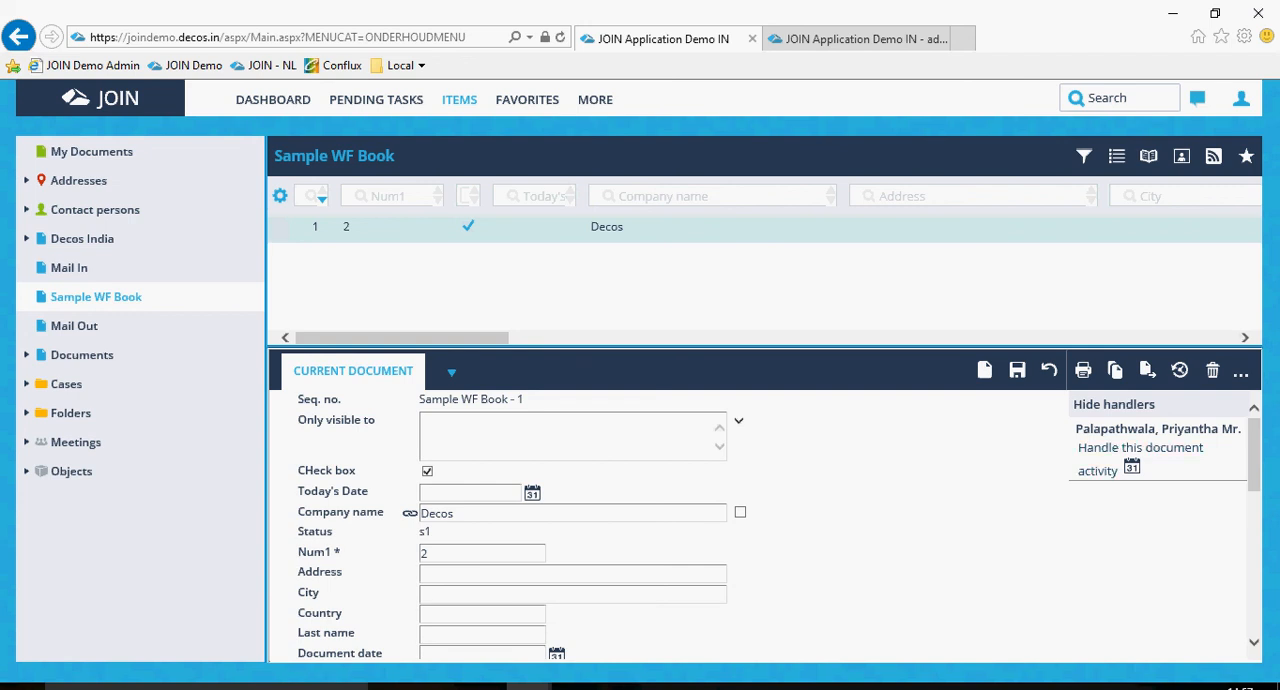
Open the pending task for Sample WF Book - 1, add the comment "Document upload" and handle the activity.
click(376, 99)
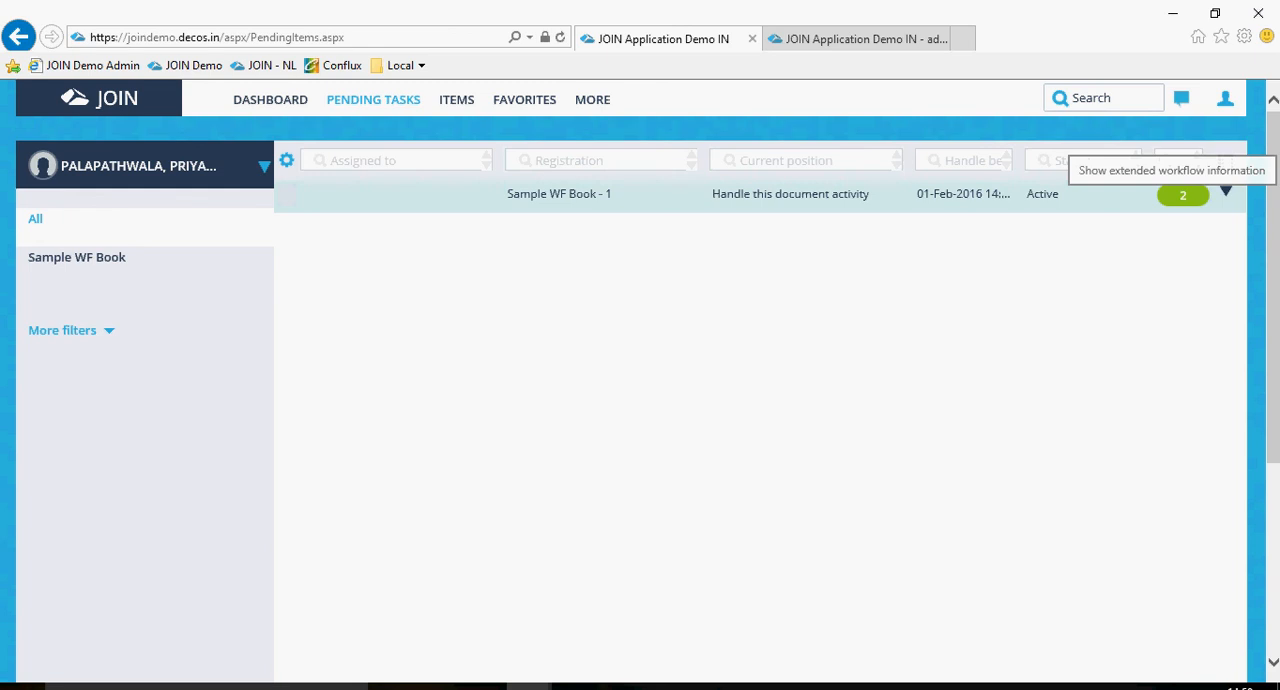
click(559, 194)
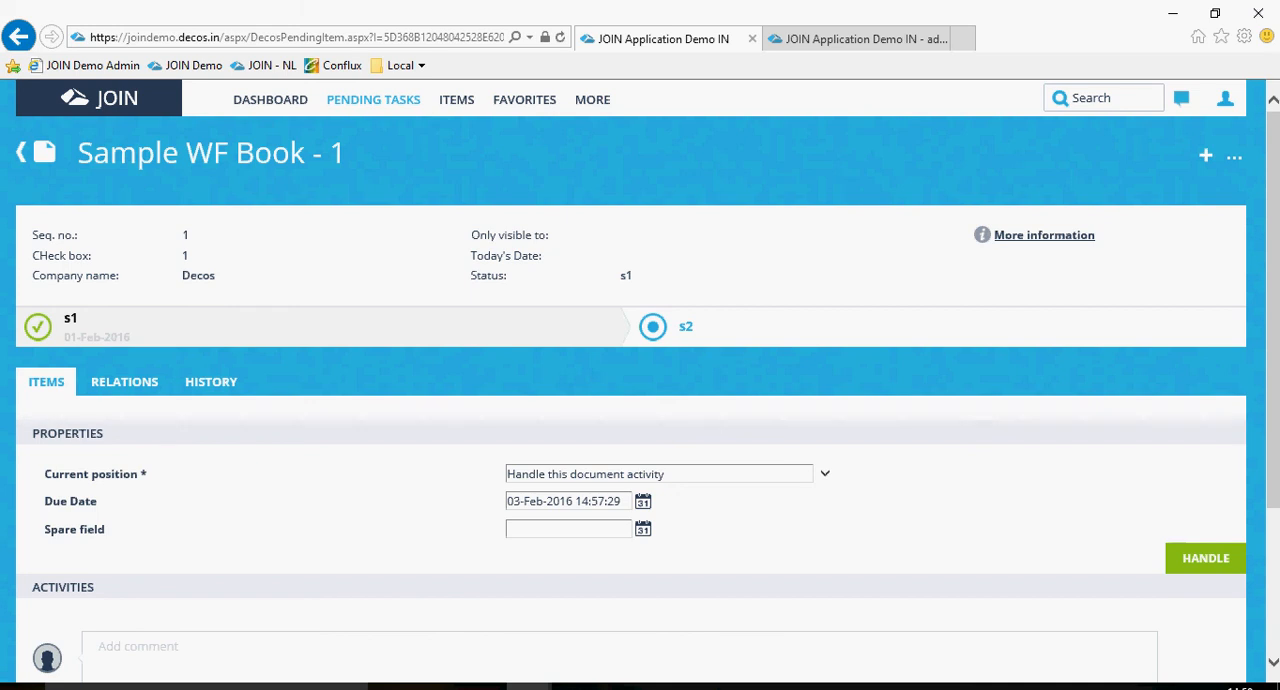
scroll(630, 400, down, 2)
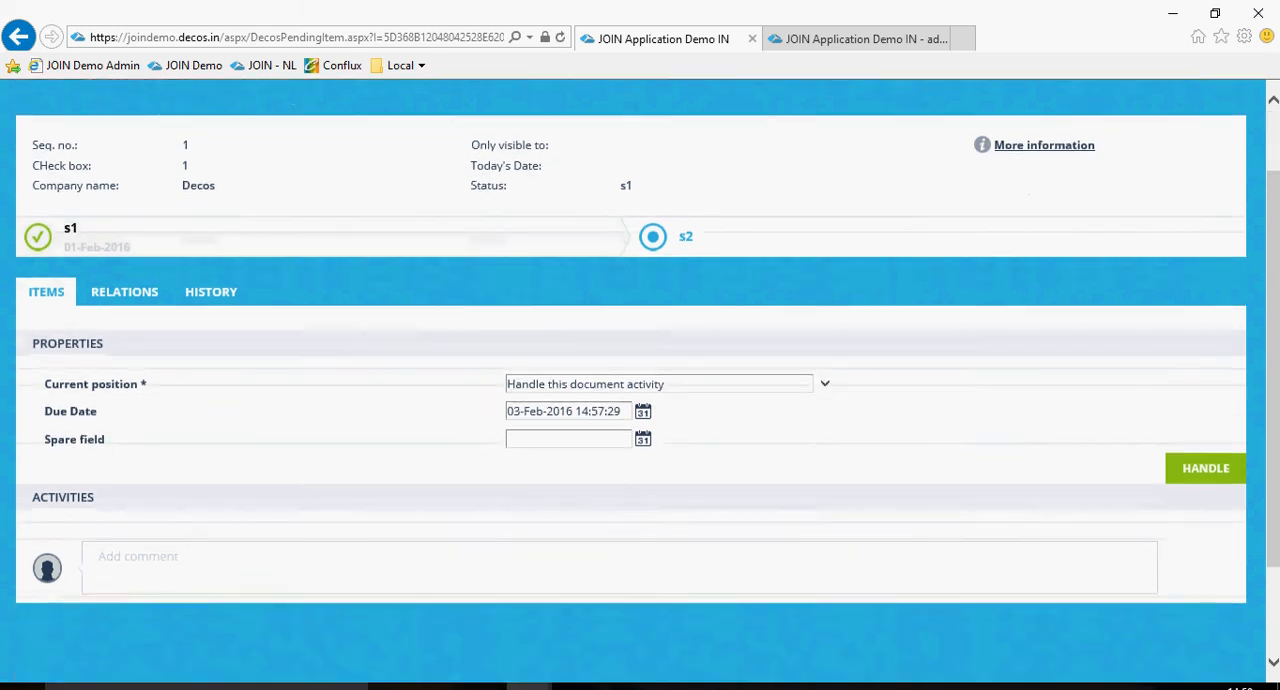
click(137, 466)
text(Docment)
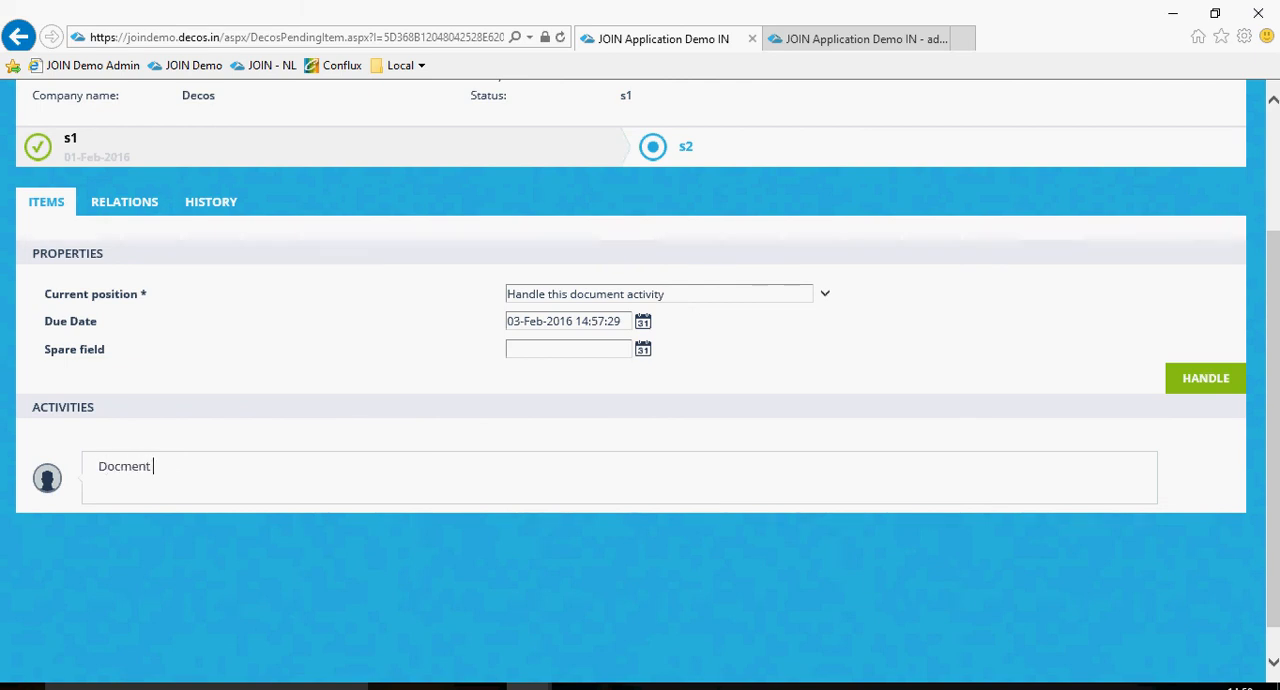
key(BackSpace)
key(BackSpace)
key(BackSpace)
key(BackSpace)
text(ument)
key(BackSpace)
key(BackSpace)
text(nt upload)
click(1205, 378)
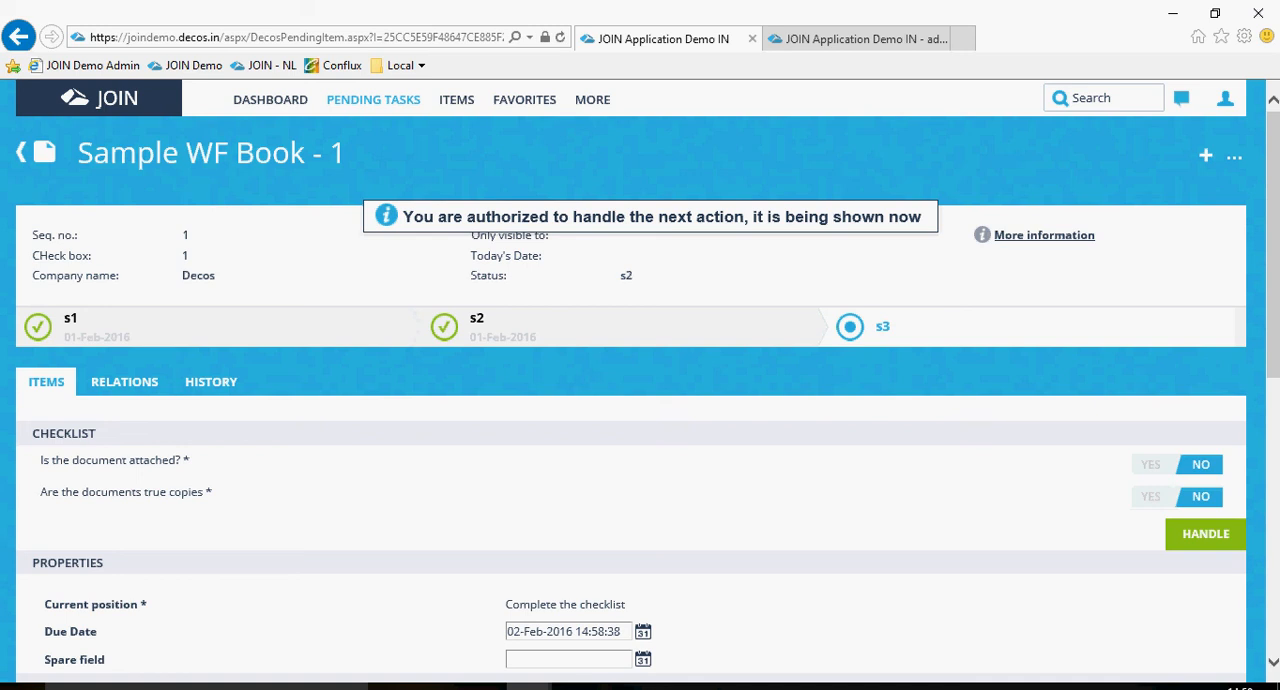
click(1234, 157)
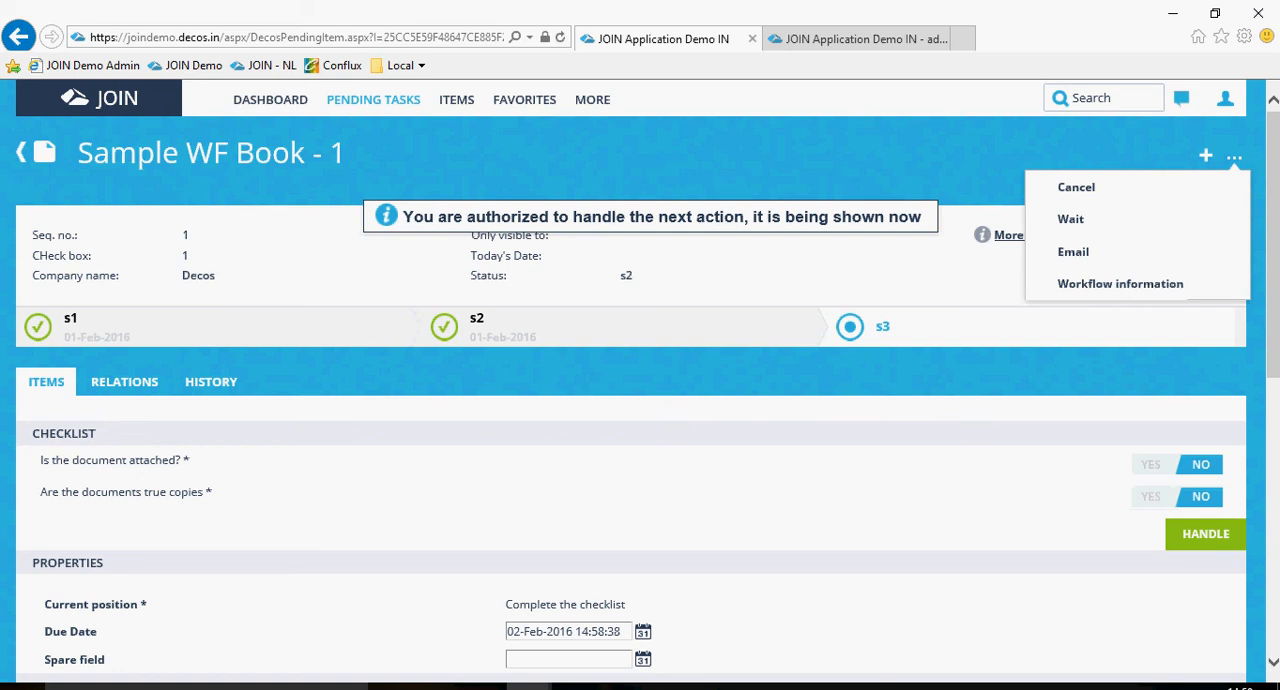
click(1225, 98)
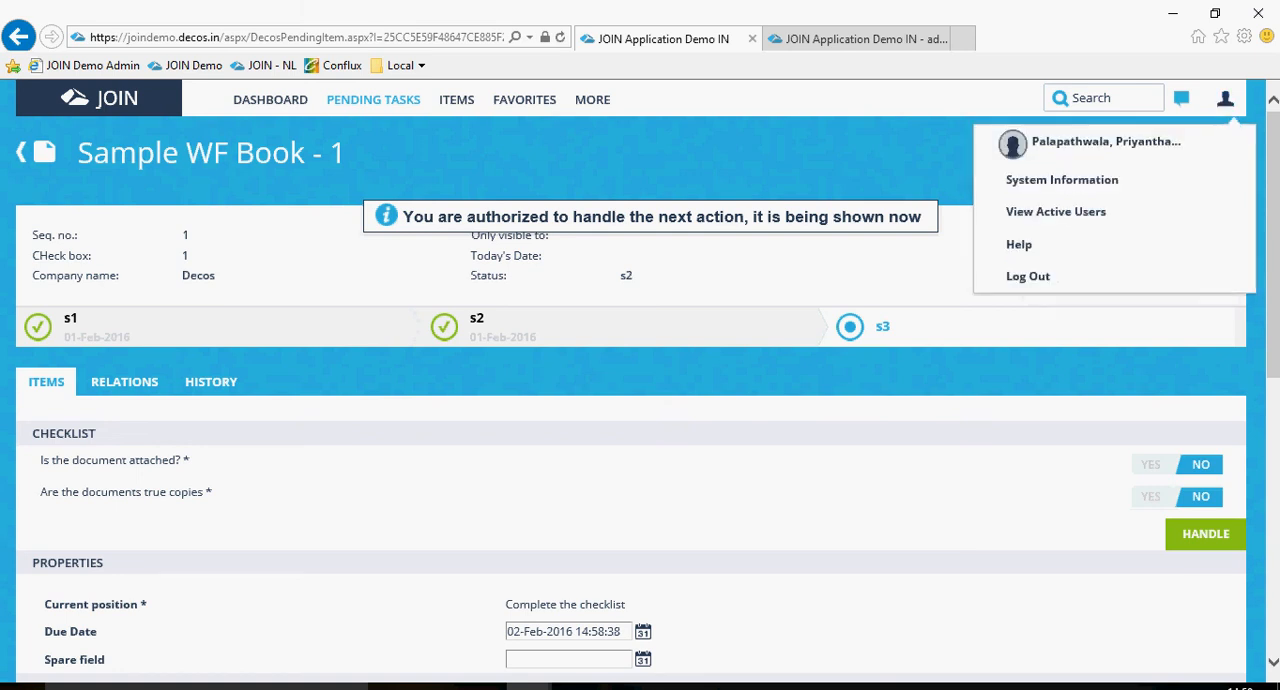
click(1225, 98)
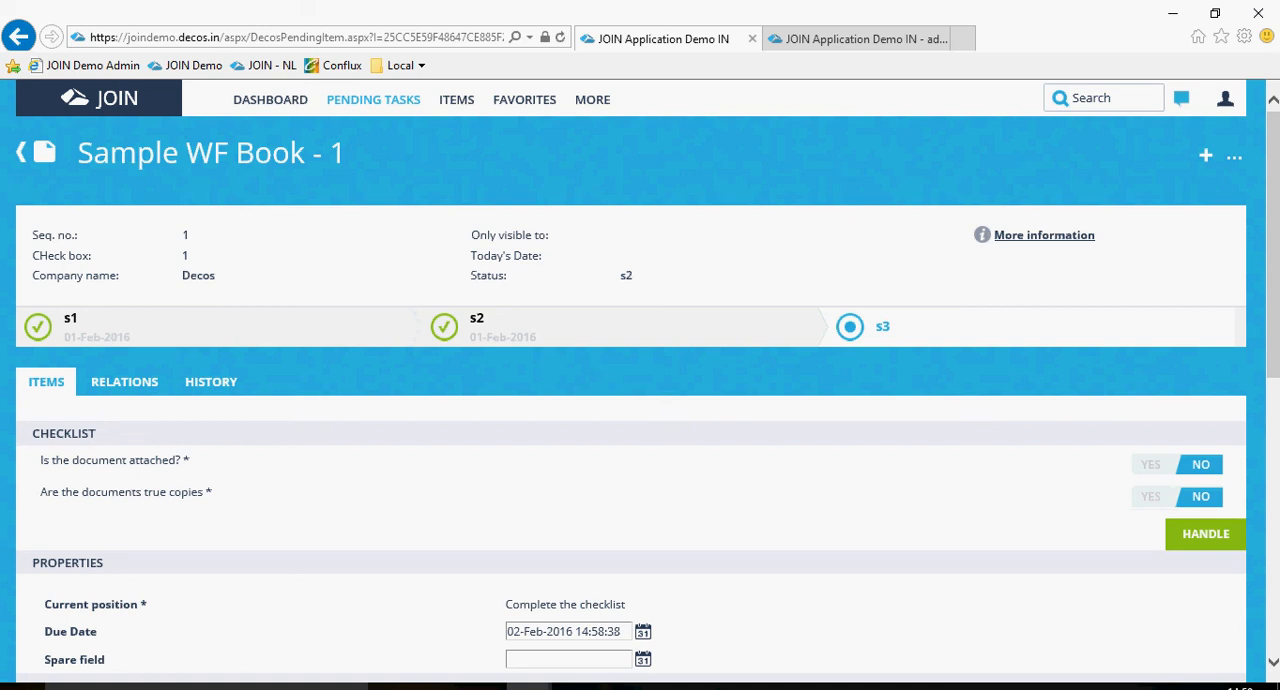
Answer Yes to both checklist questions, document attached and documents true copies.
scroll(640, 400, down, 1)
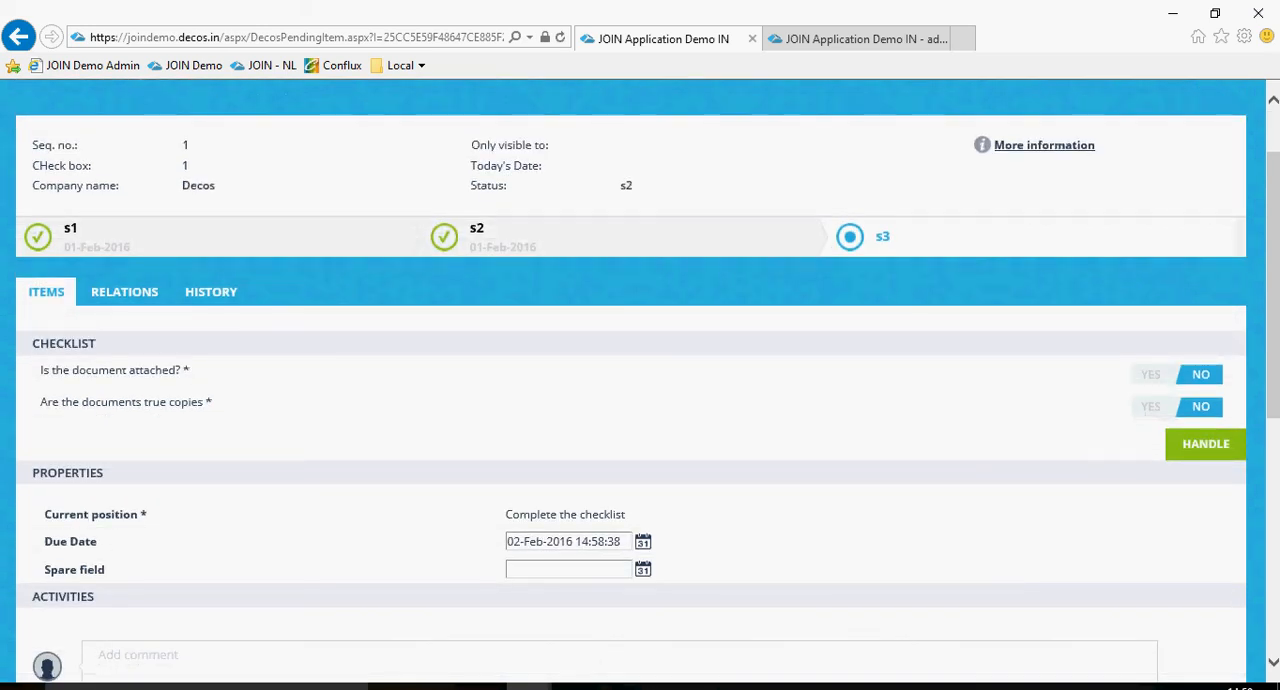
click(1151, 375)
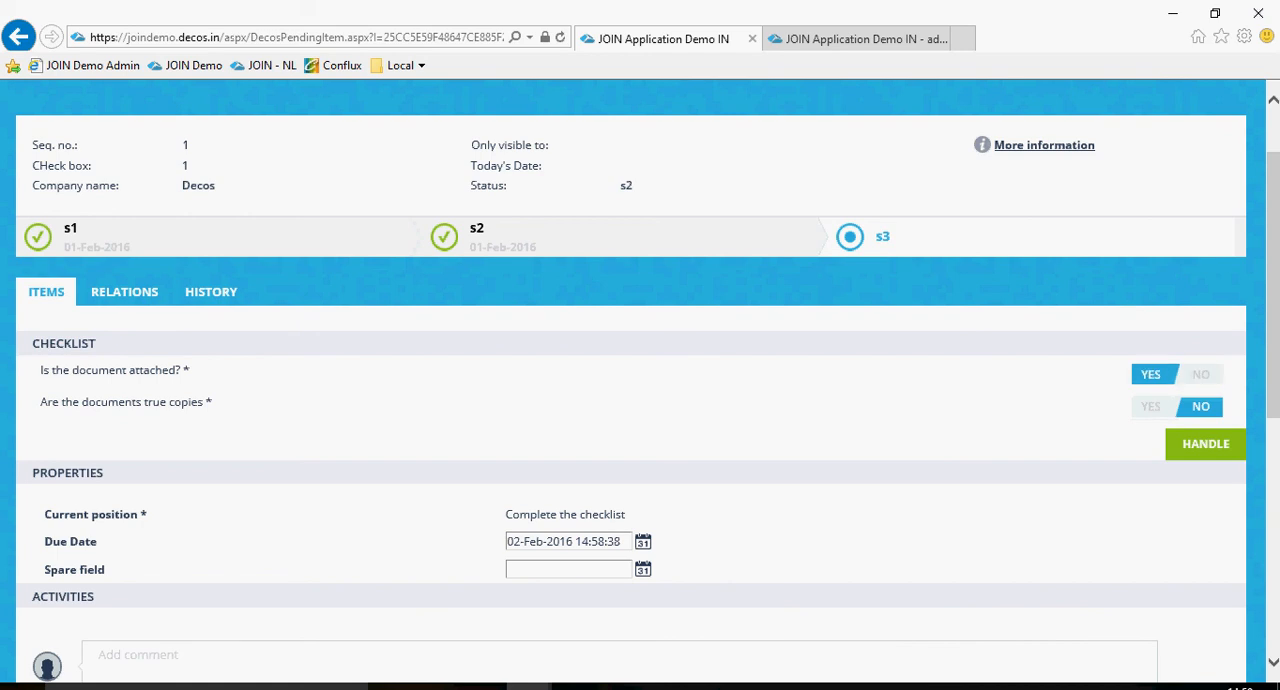
click(1151, 406)
Add the comment "Checklist verified." to the checklist task and handle it.
scroll(640, 380, down, 3)
click(138, 387)
text(Checklist verified.)
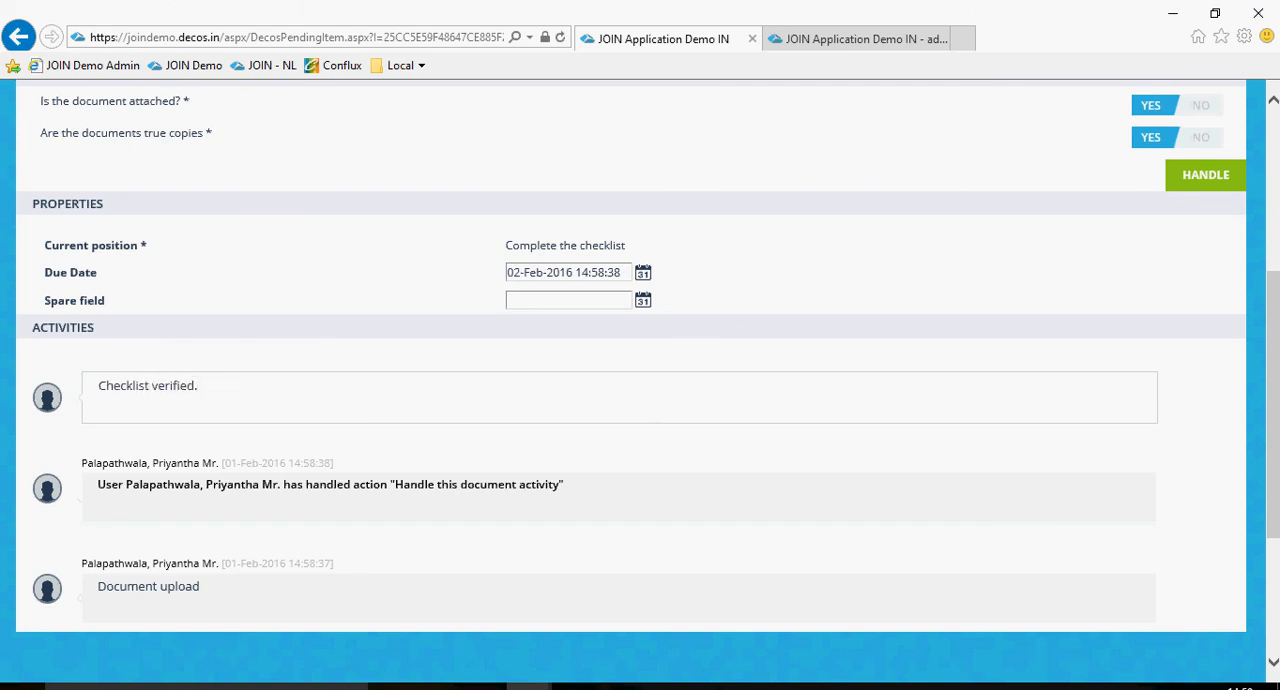
scroll(631, 380, up, 2)
click(1205, 356)
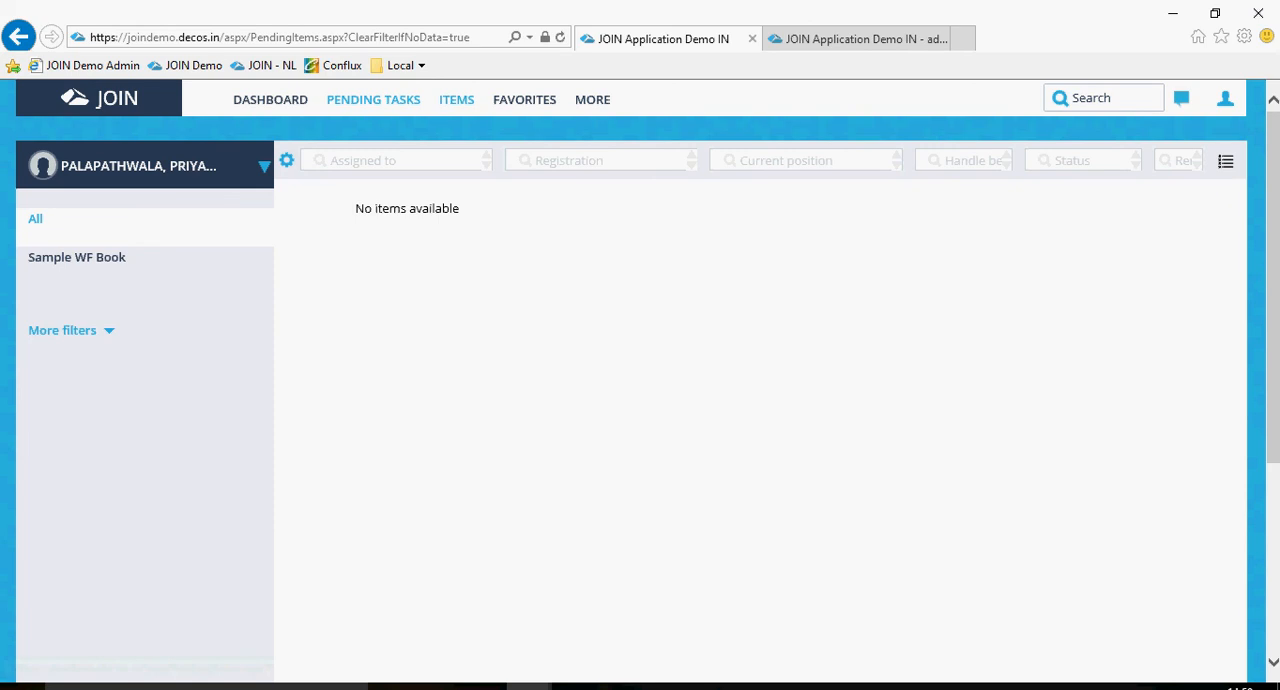
Return to the document in Sample WF Book and check its status and other field values.
click(456, 99)
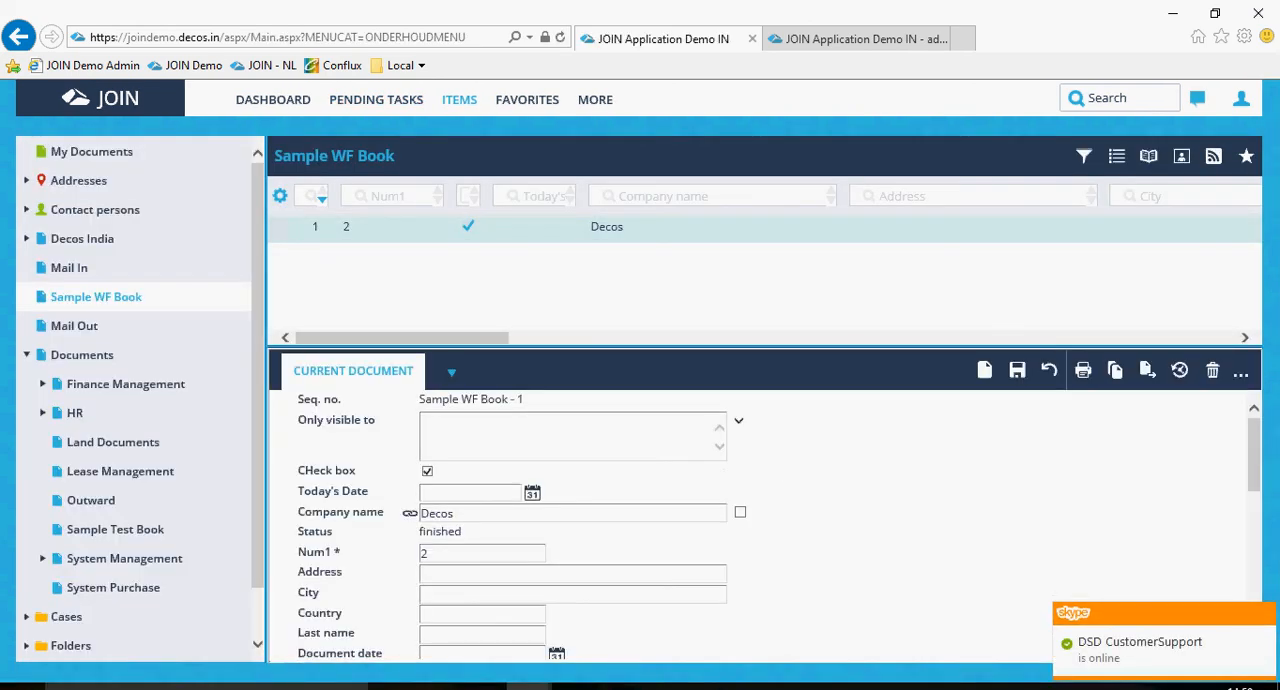
scroll(779, 525, down, 1)
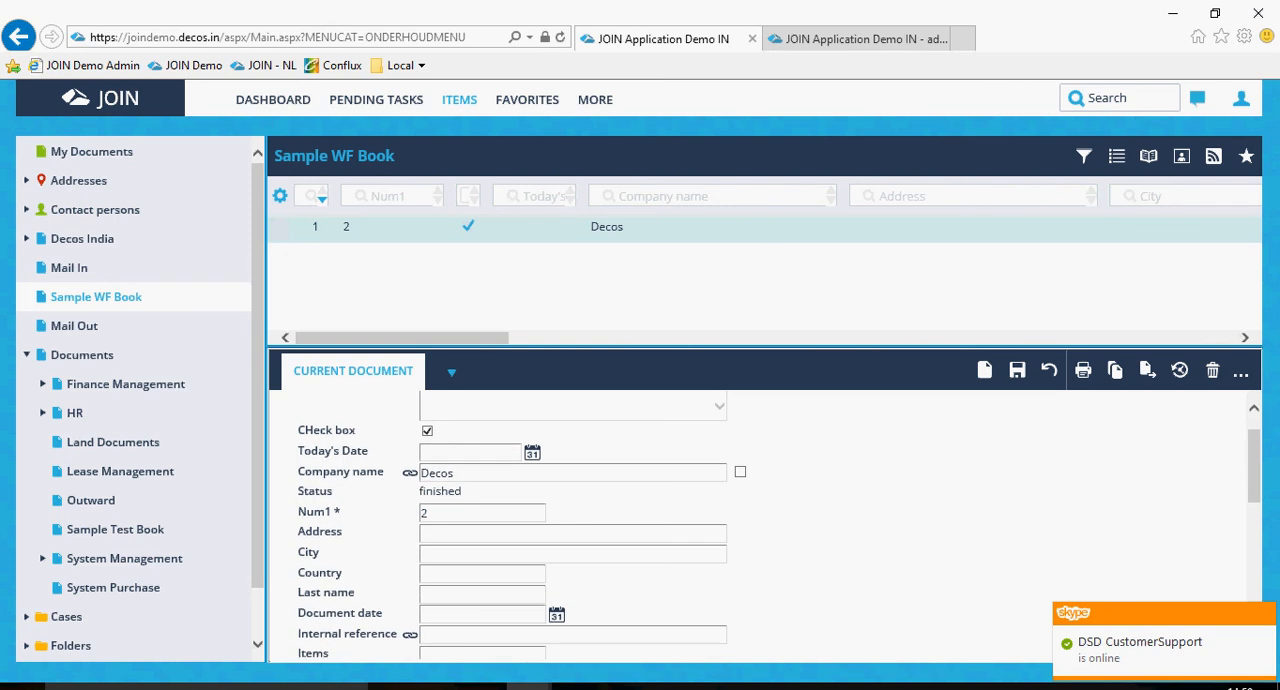
scroll(779, 525, down, 8)
scroll(779, 525, up, 9)
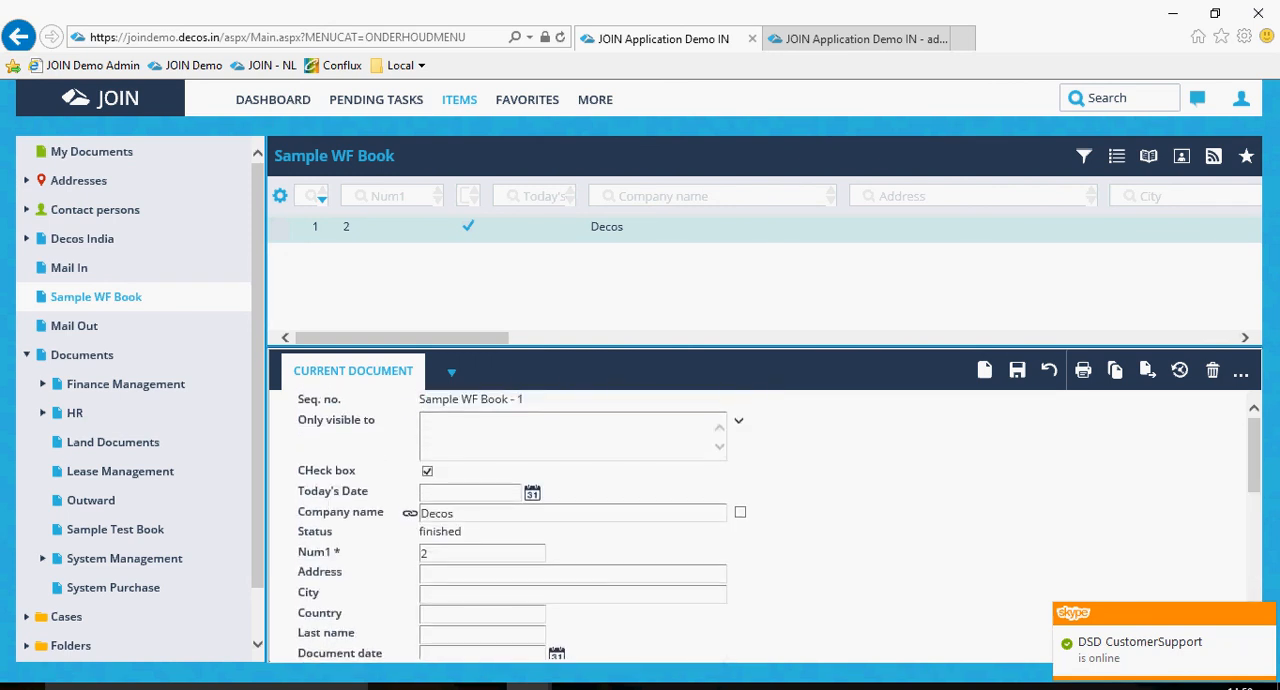
Review the document's workflow actions and its extended workflow information for Sample WF Doc.
click(451, 372)
click(489, 427)
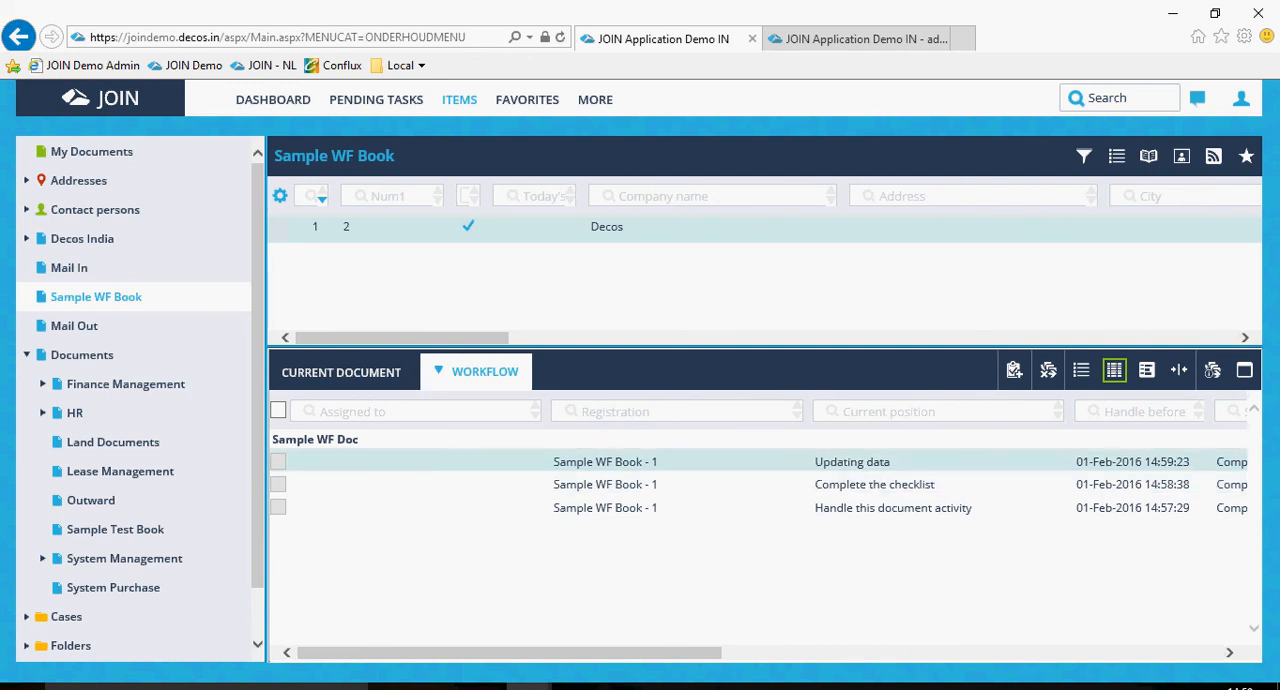
drag(560, 653, 781, 653)
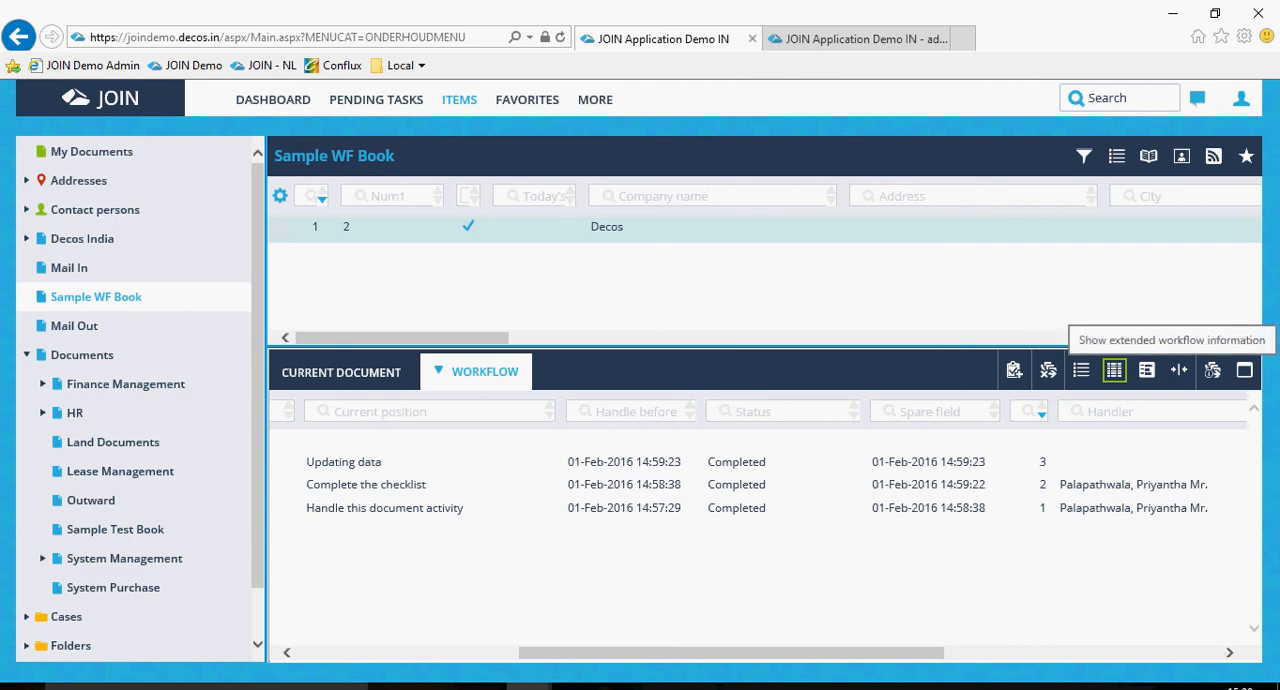
click(1114, 370)
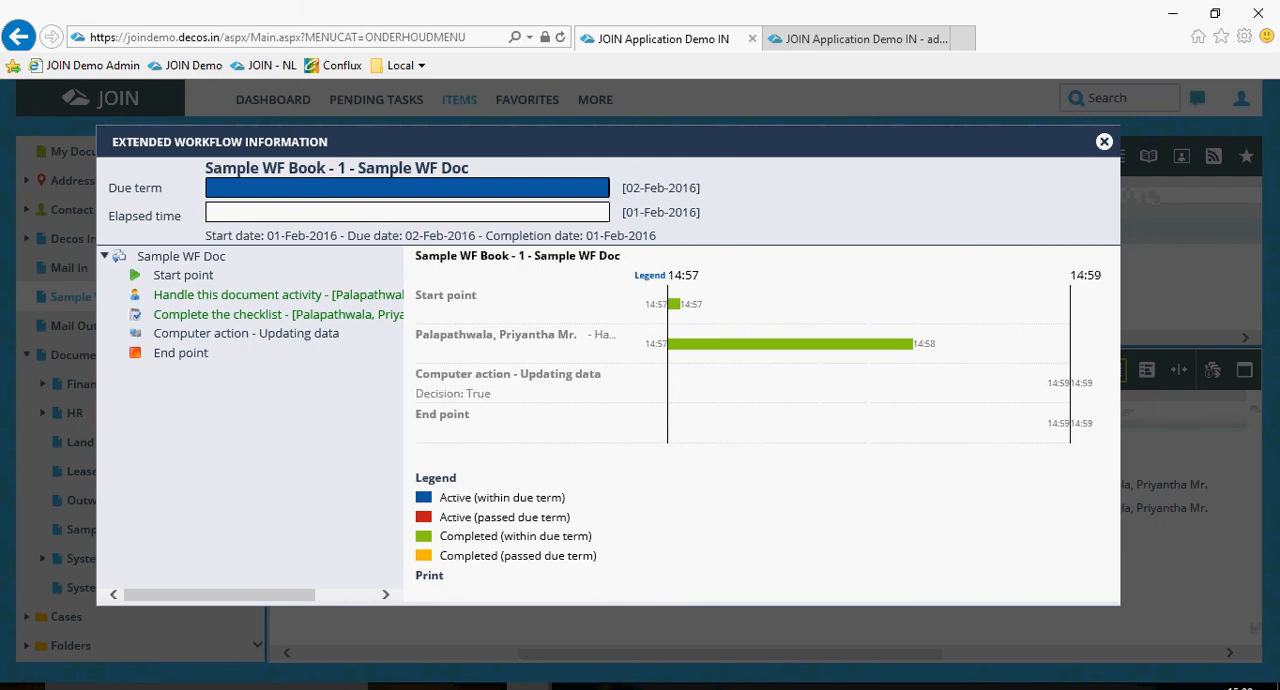
click(1104, 142)
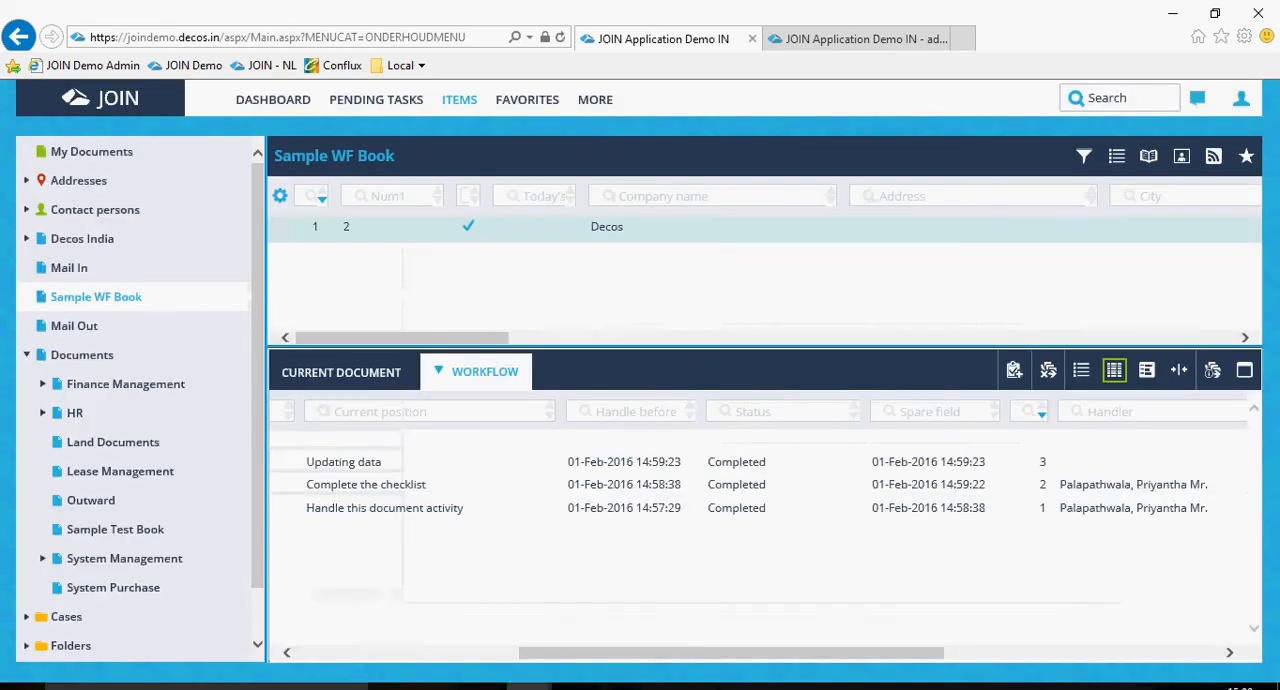
drag(716, 653, 547, 653)
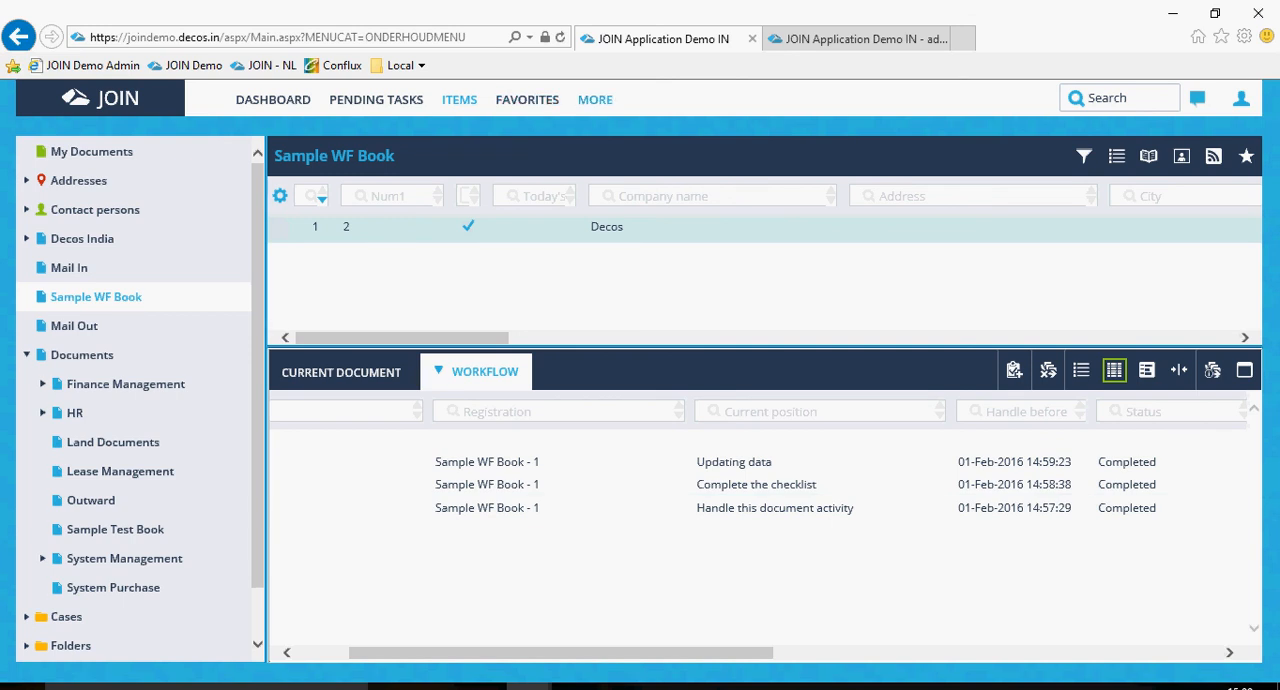
Create a document action in Administration with the description "Acitivity for test" and a rappel term of 2 days, and save it.
click(595, 100)
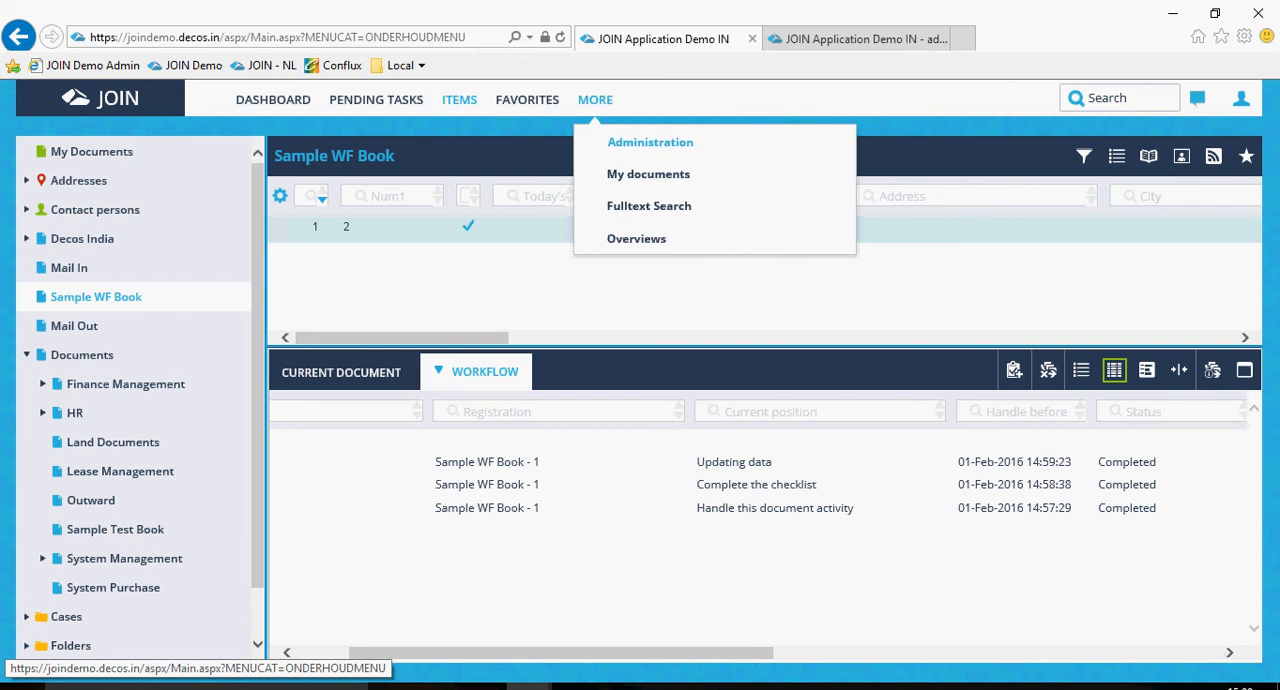
click(649, 141)
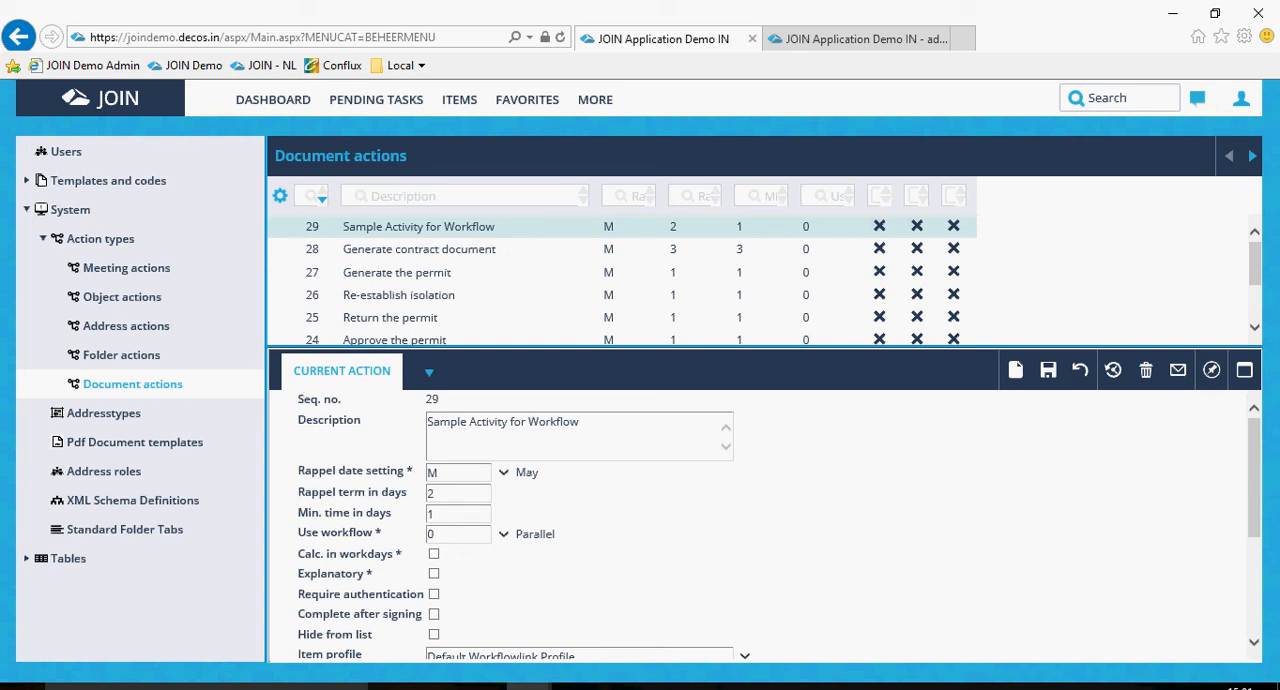
click(1016, 370)
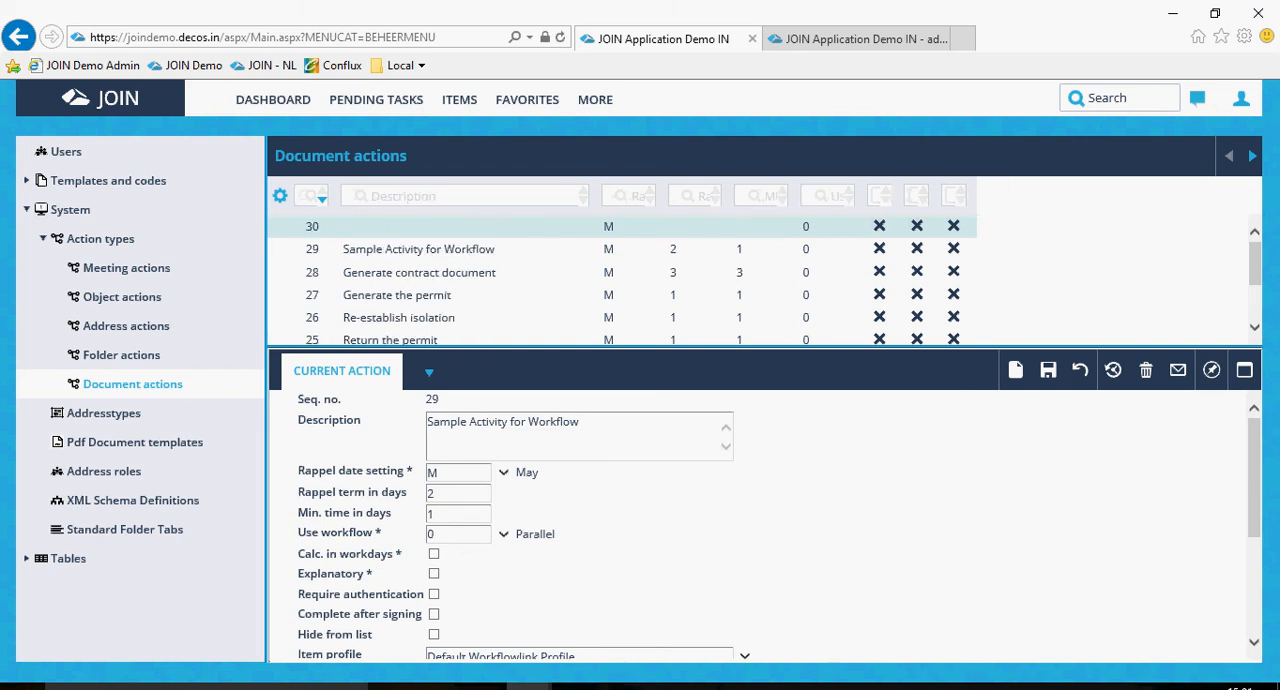
text(Ac)
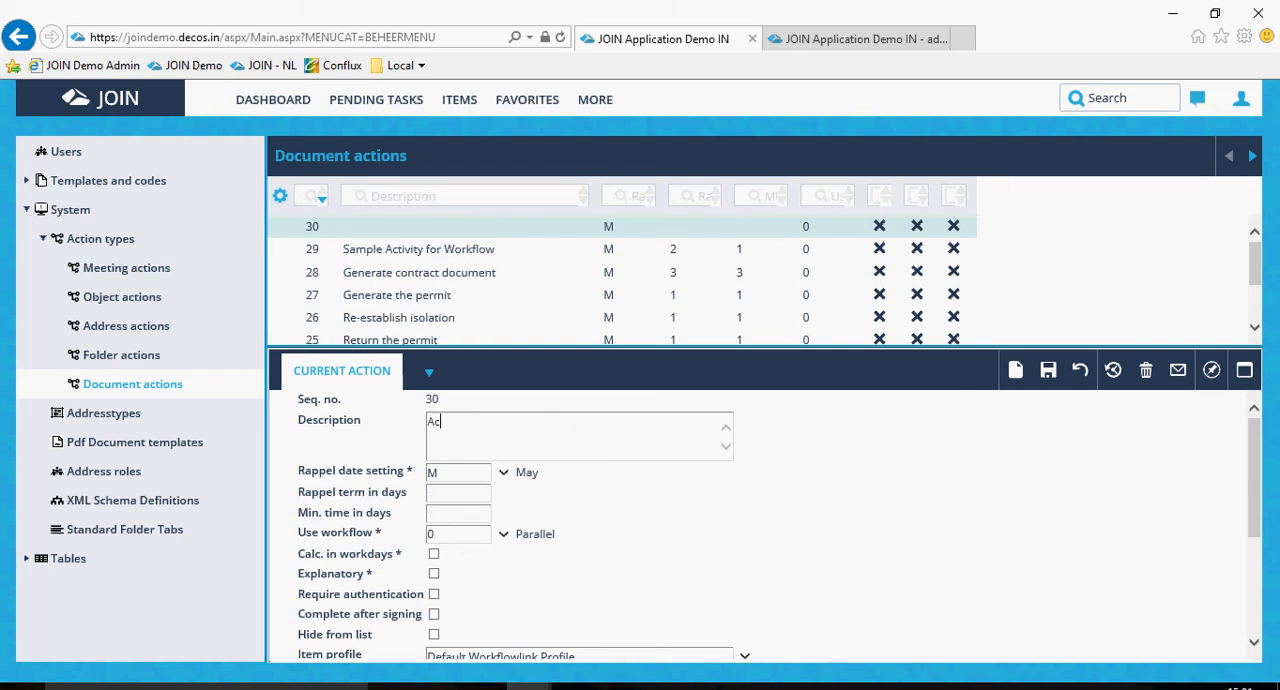
text(itivity for test)
text(2)
key(Tab)
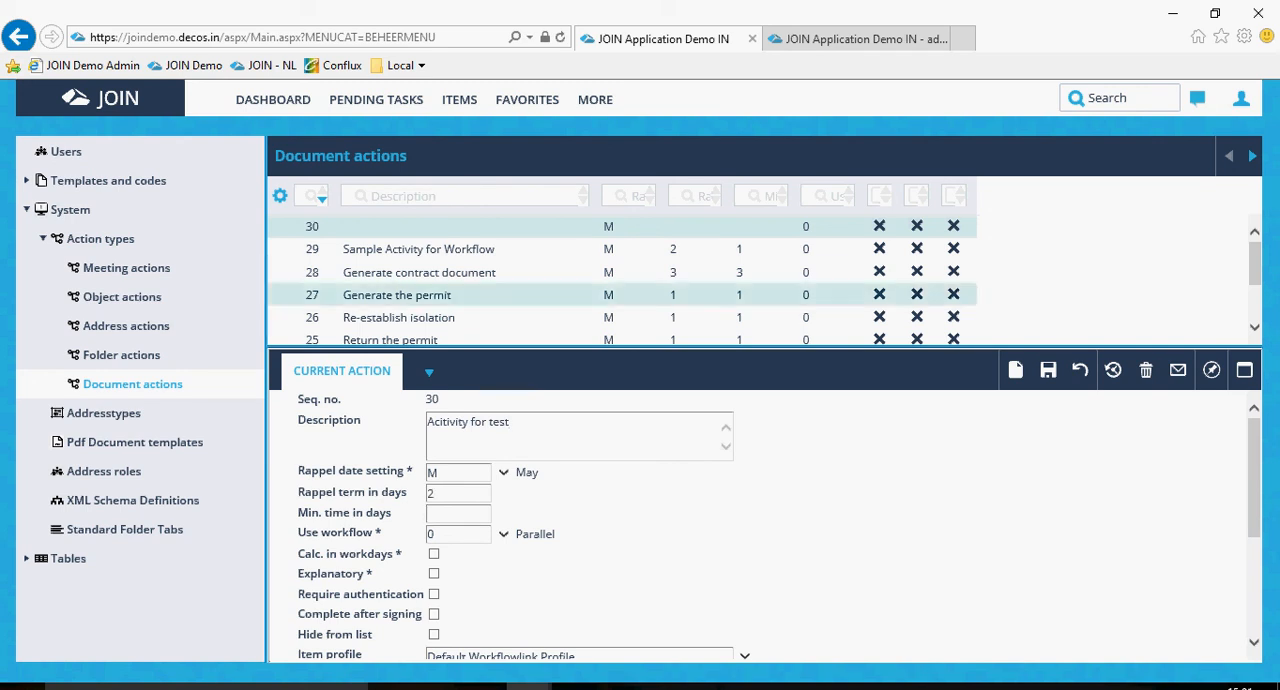
scroll(779, 525, down, 1)
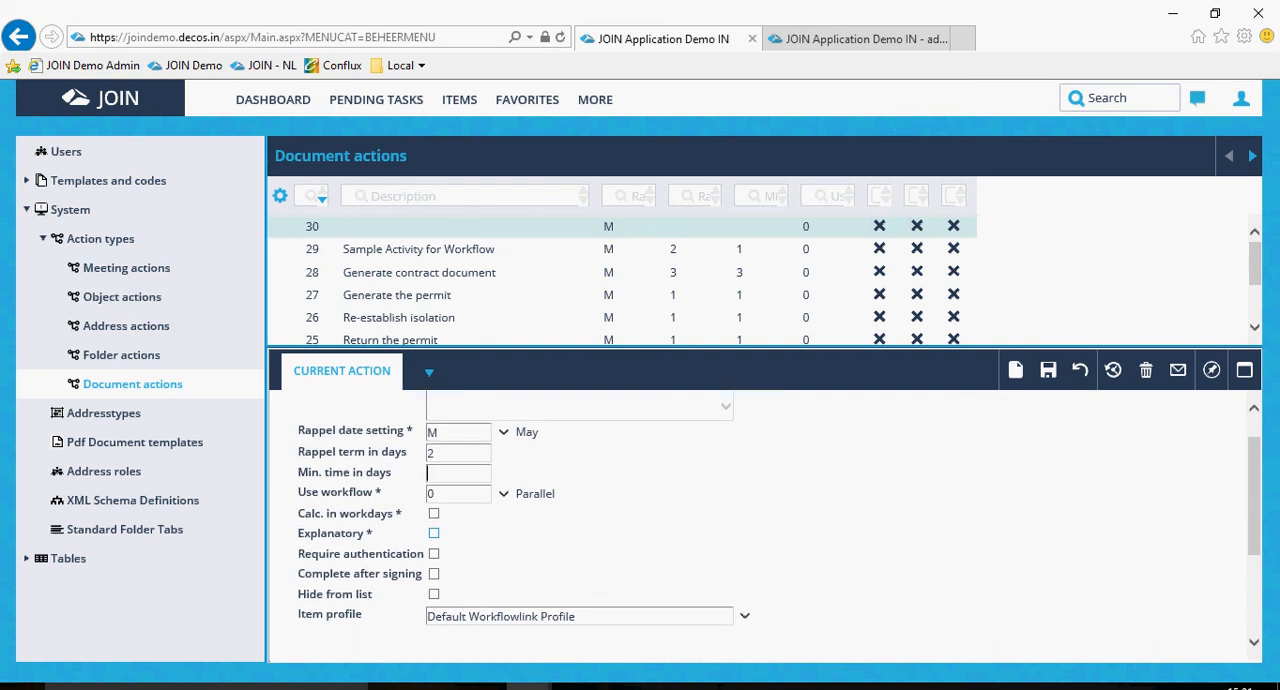
click(440, 453)
scroll(779, 527, up, 1)
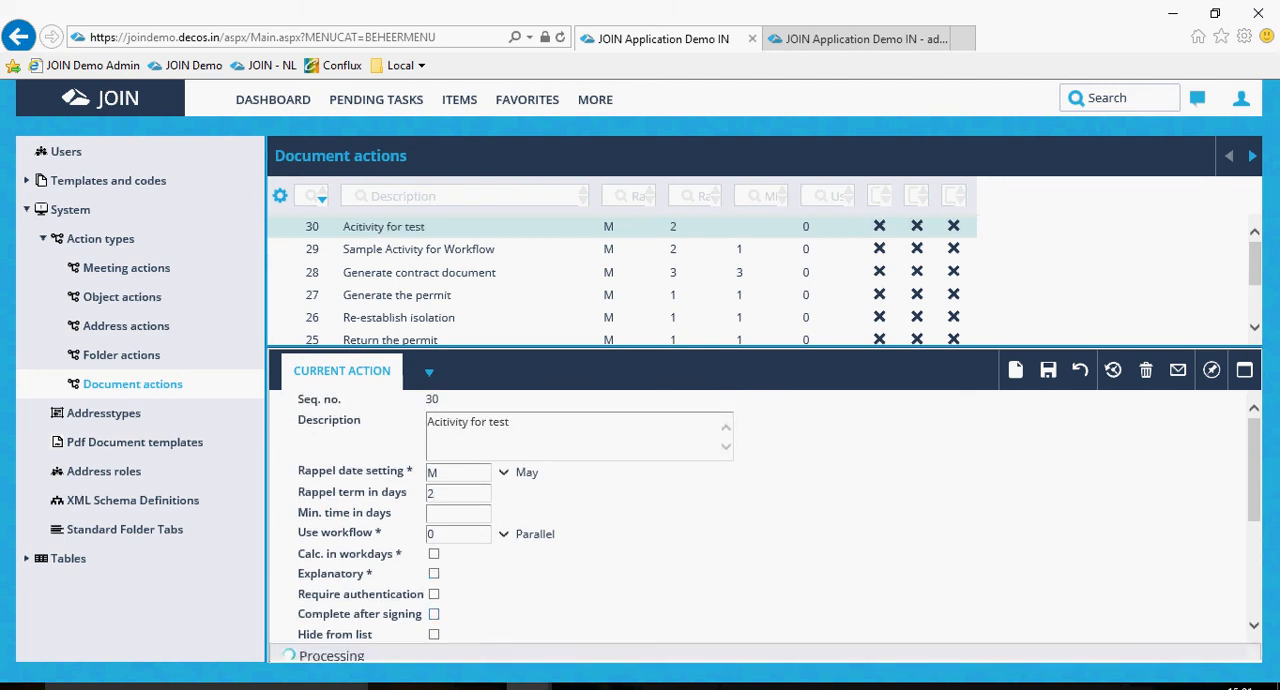
Switch to the JOIN administration site and open the document workflow "Sample WF Doc" in the designer.
click(858, 39)
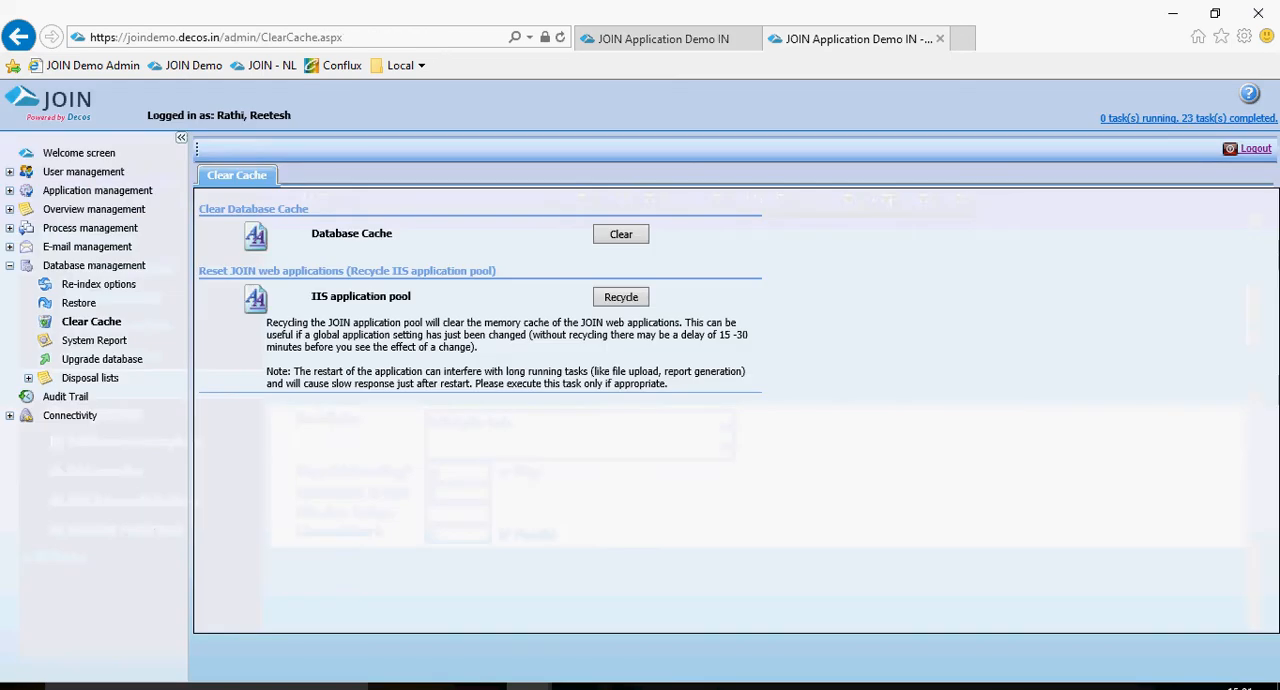
click(10, 228)
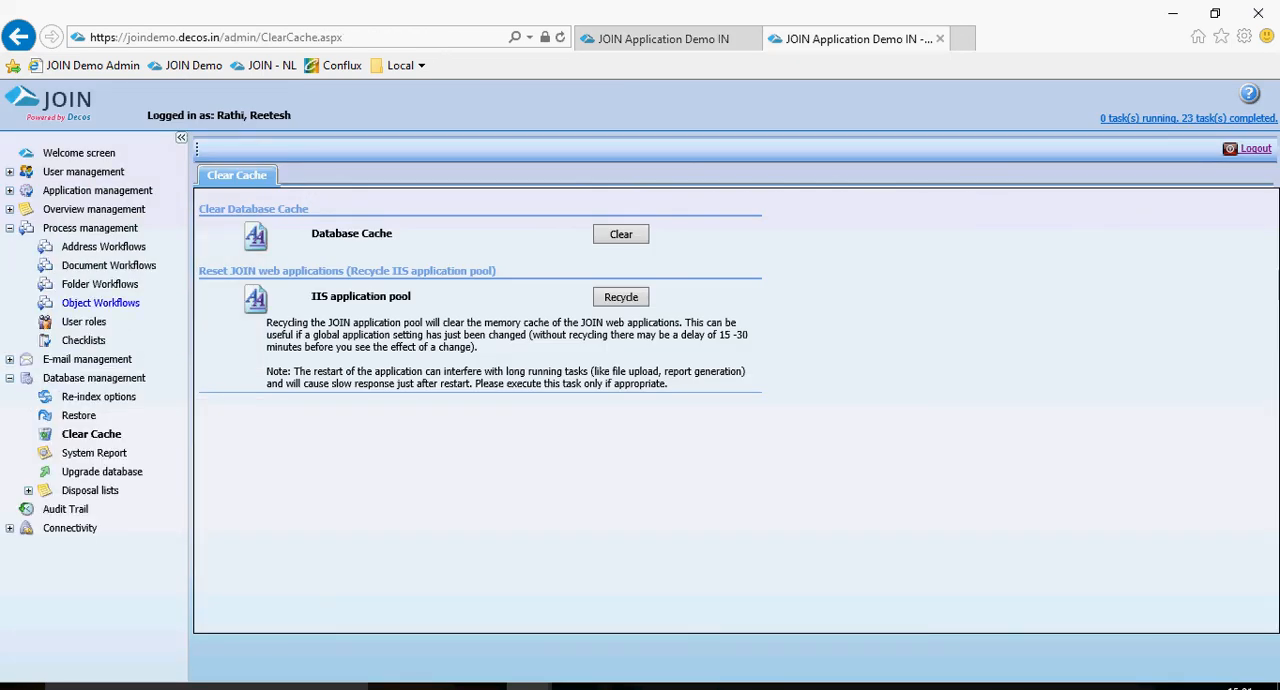
click(115, 266)
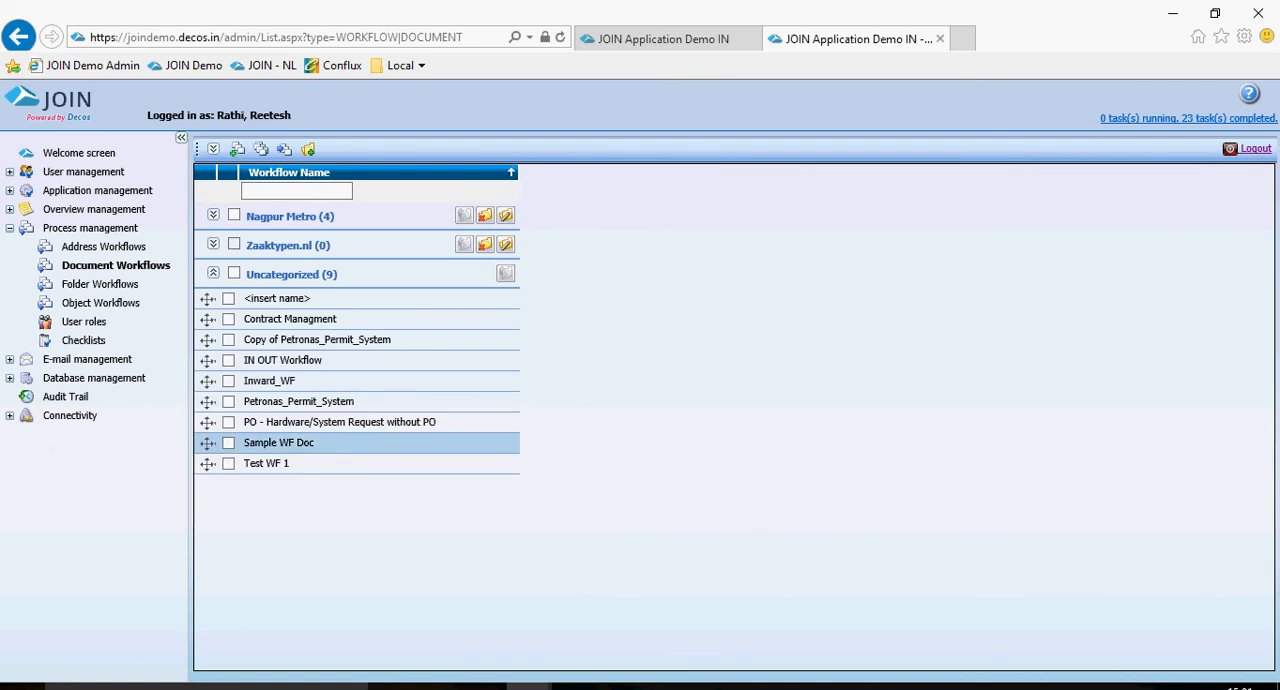
click(279, 443)
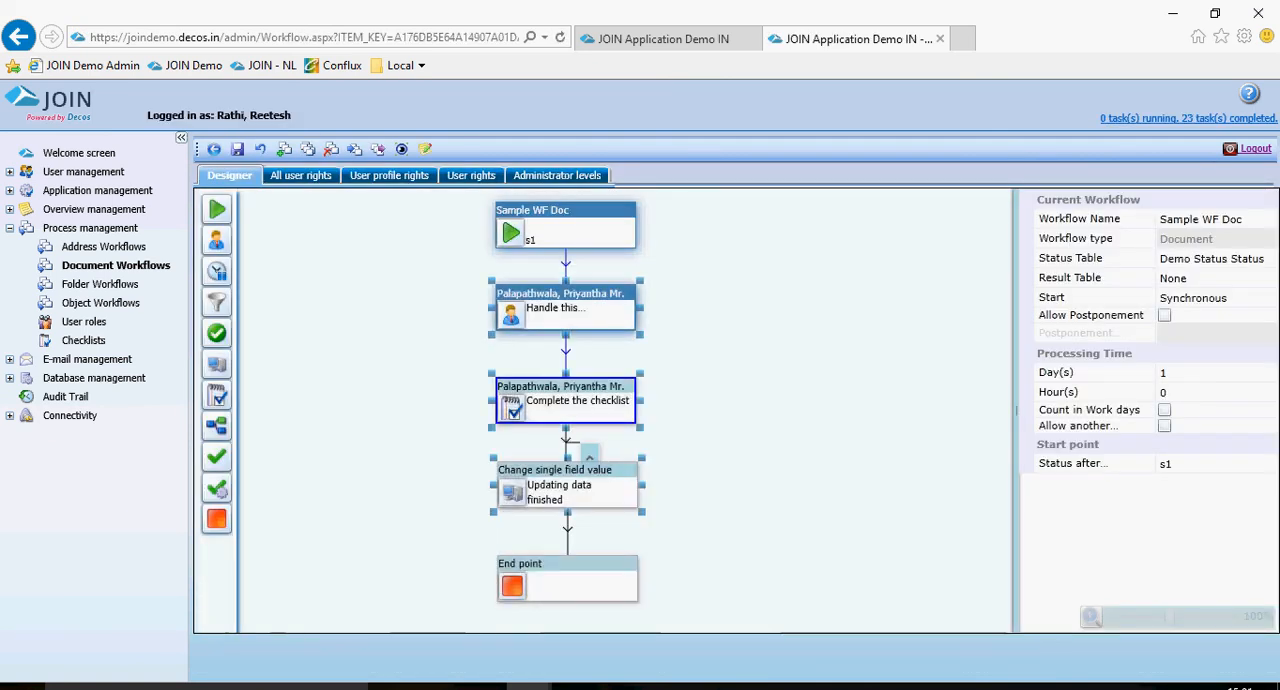
Set the action type of the handler activity directly after the start point to "Acitivity for test".
click(566, 311)
click(1216, 357)
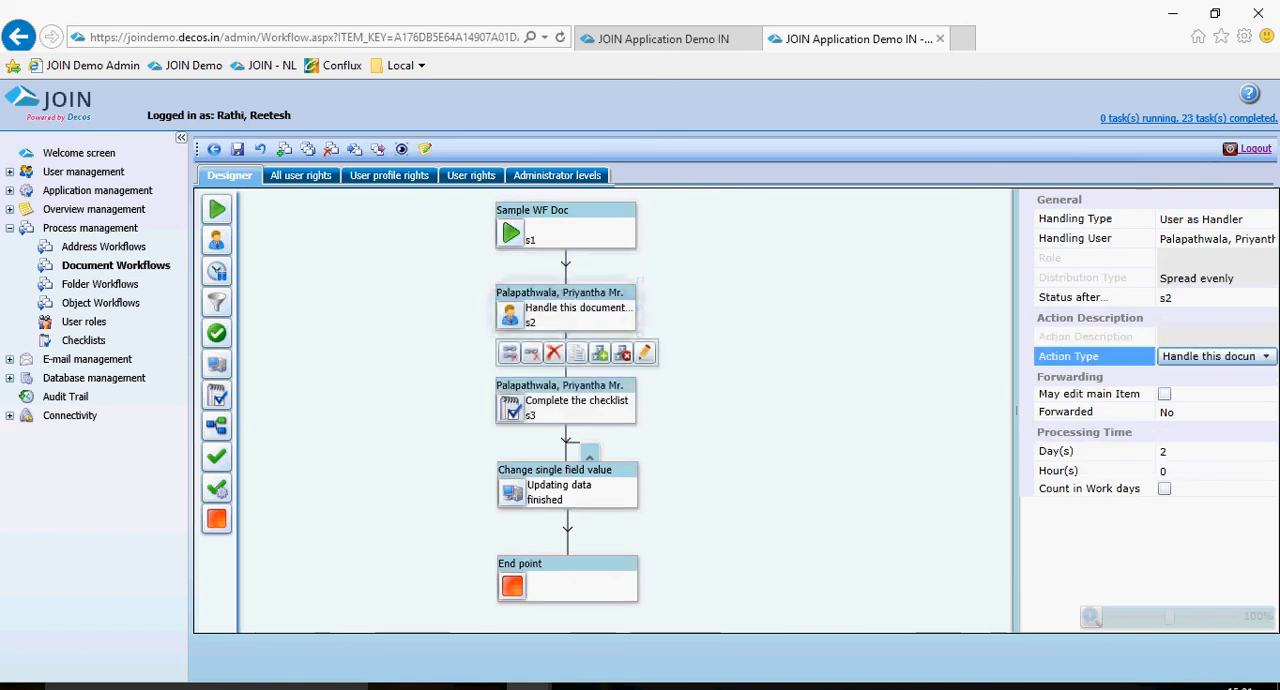
click(1264, 357)
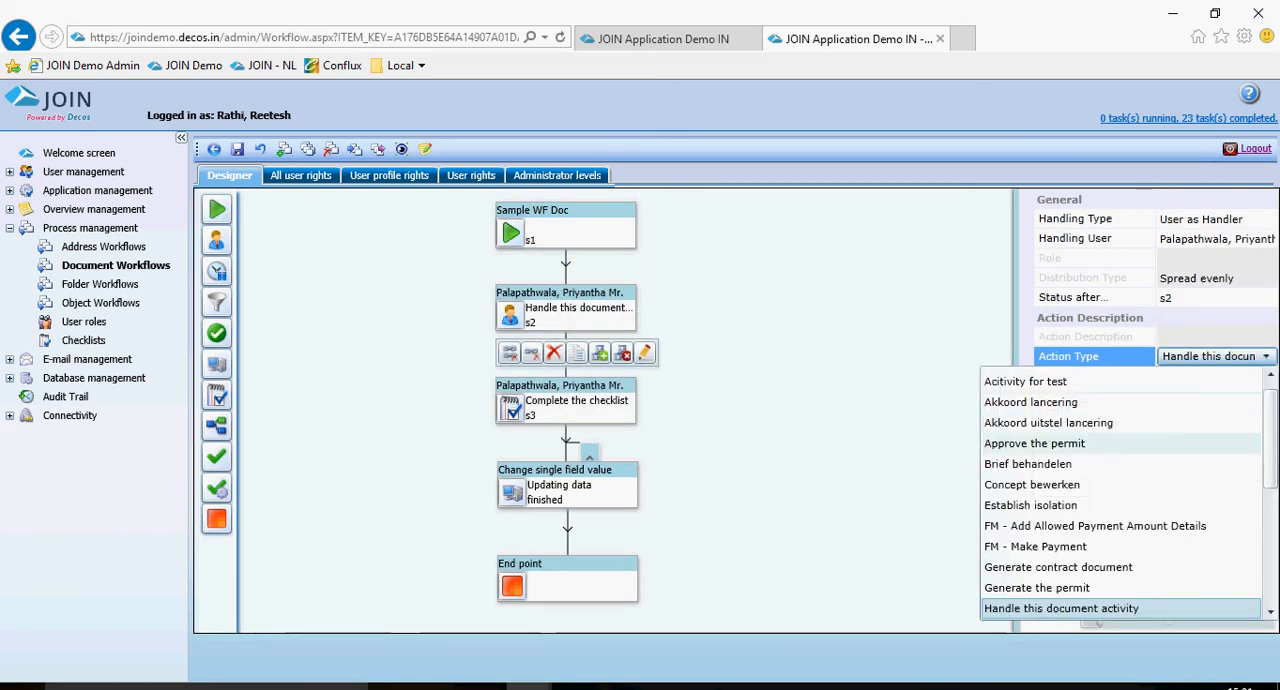
scroll(1100, 494, down, 2)
scroll(1100, 500, down, 2)
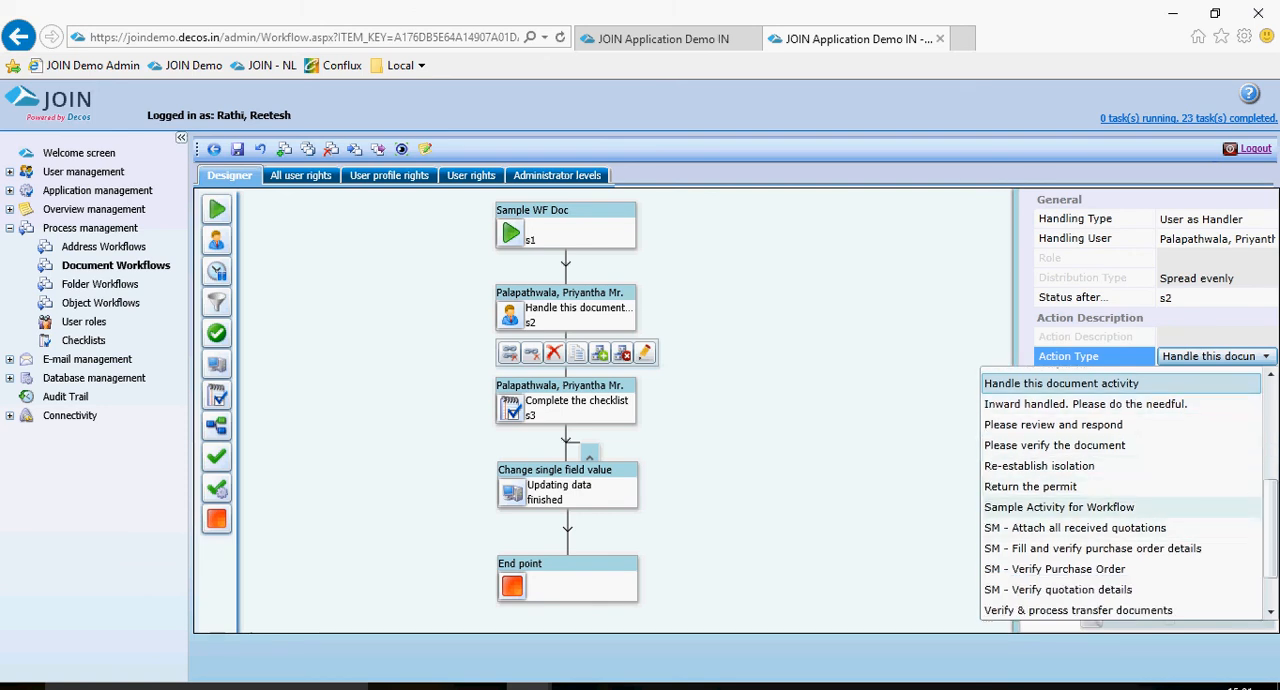
scroll(1100, 506, down, 1)
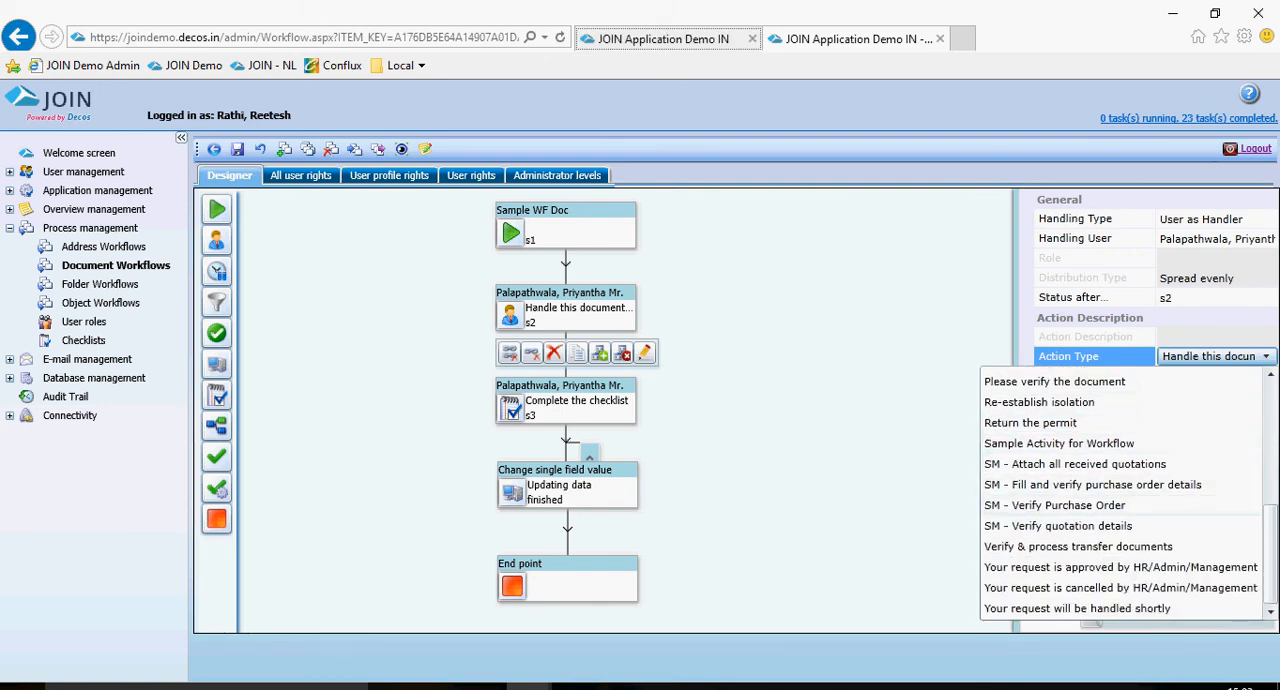
click(663, 38)
click(856, 39)
scroll(1110, 495, up, 5)
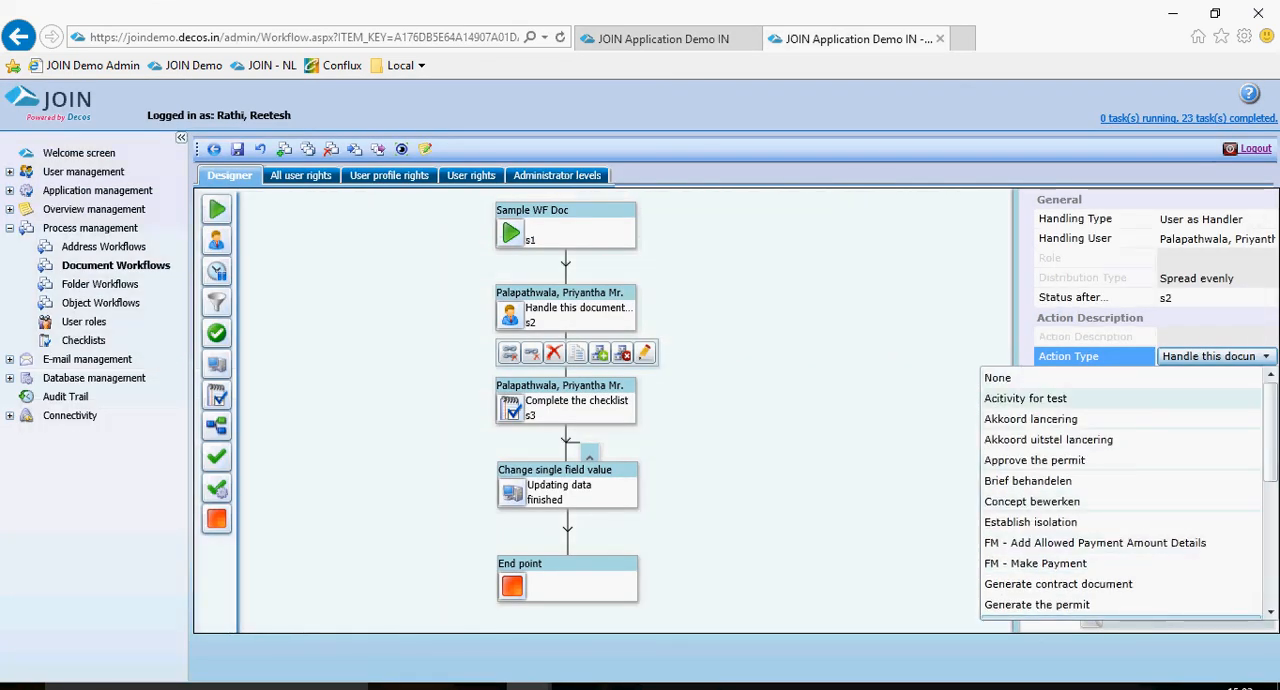
click(1025, 398)
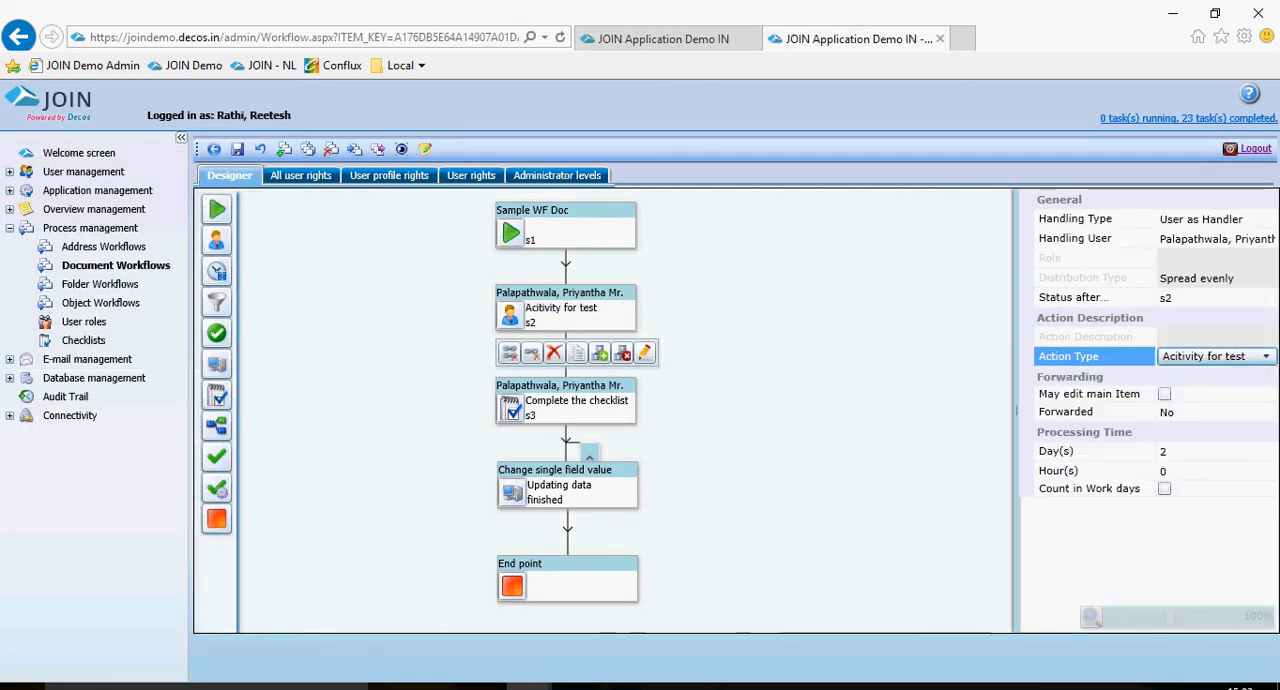
click(1090, 394)
click(1094, 357)
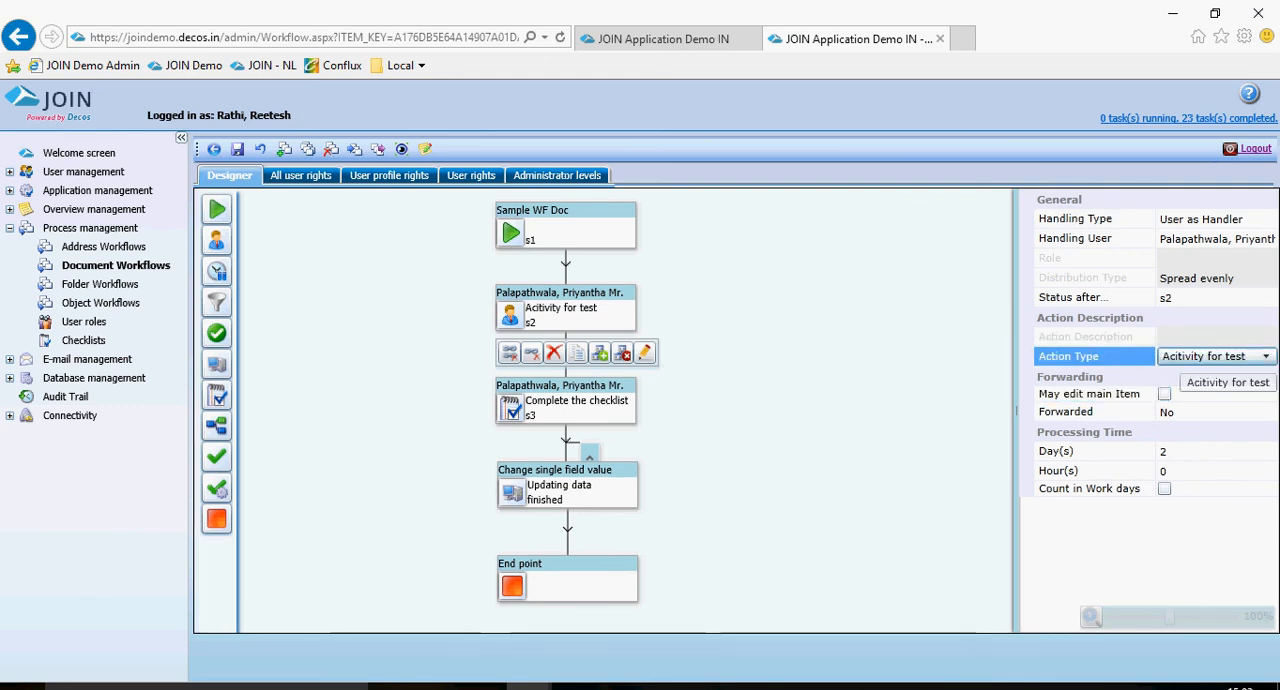
click(1104, 394)
click(1204, 357)
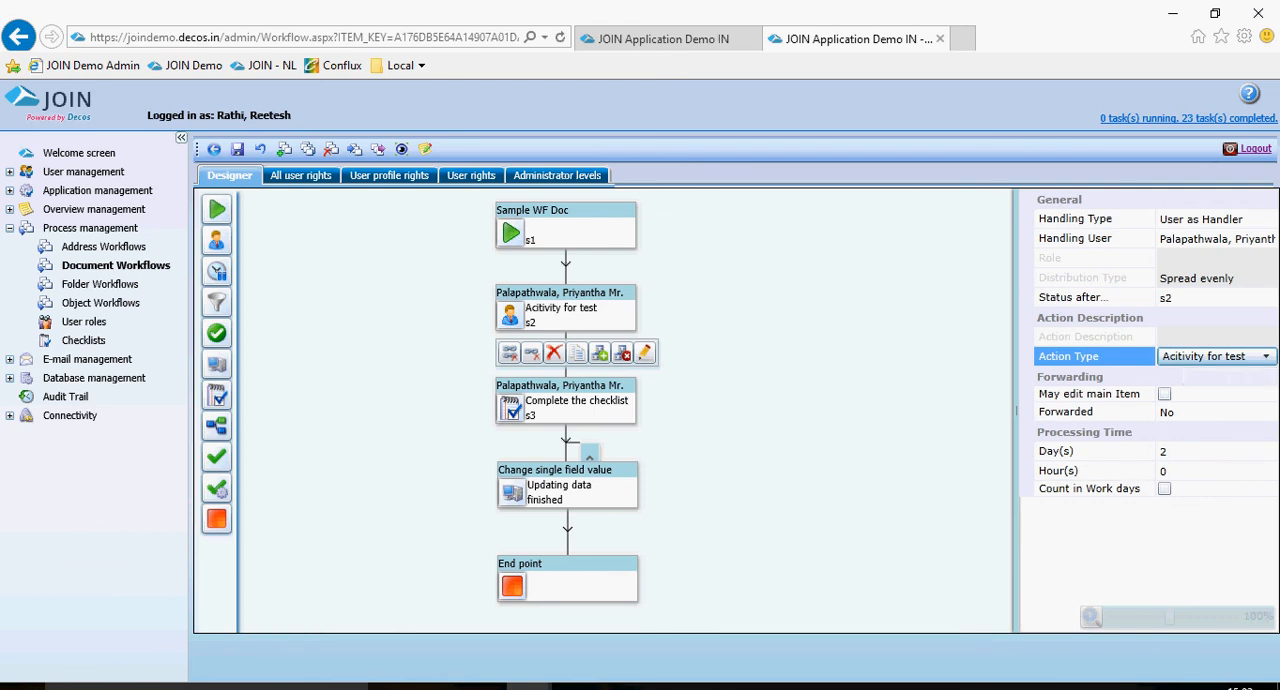
click(1100, 394)
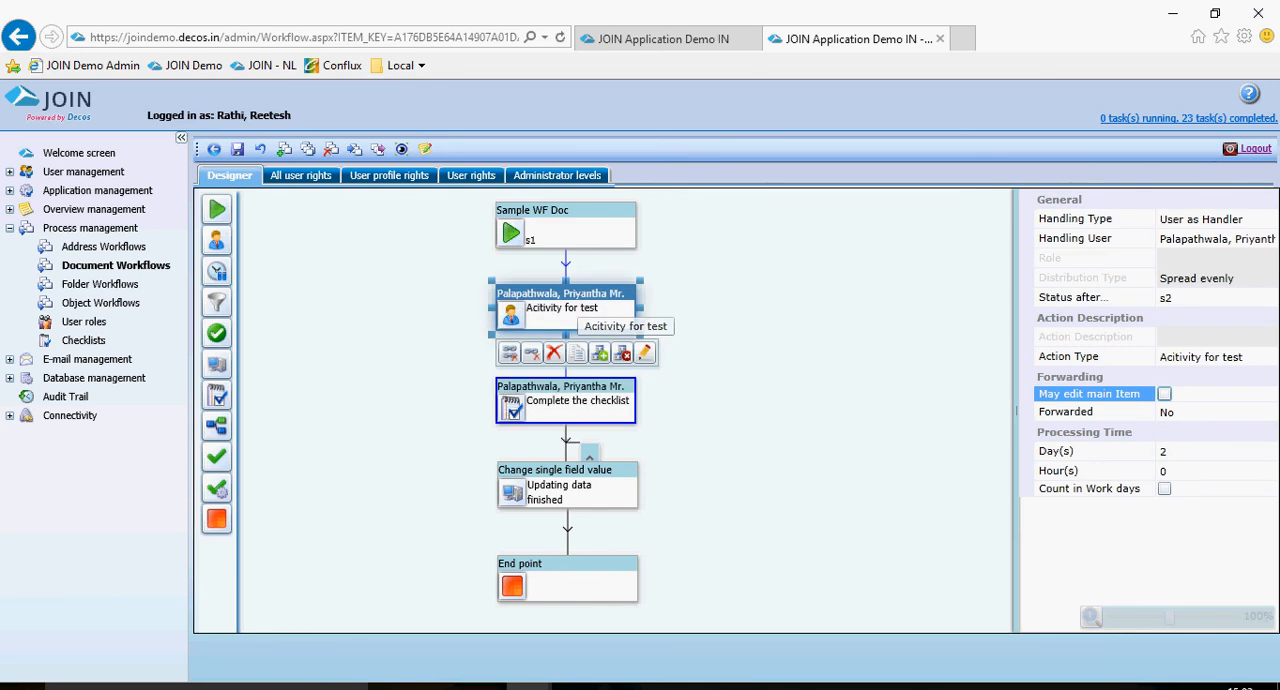
Return to the JOIN application and review the workflow actions of the document in Sample WF Book.
click(664, 39)
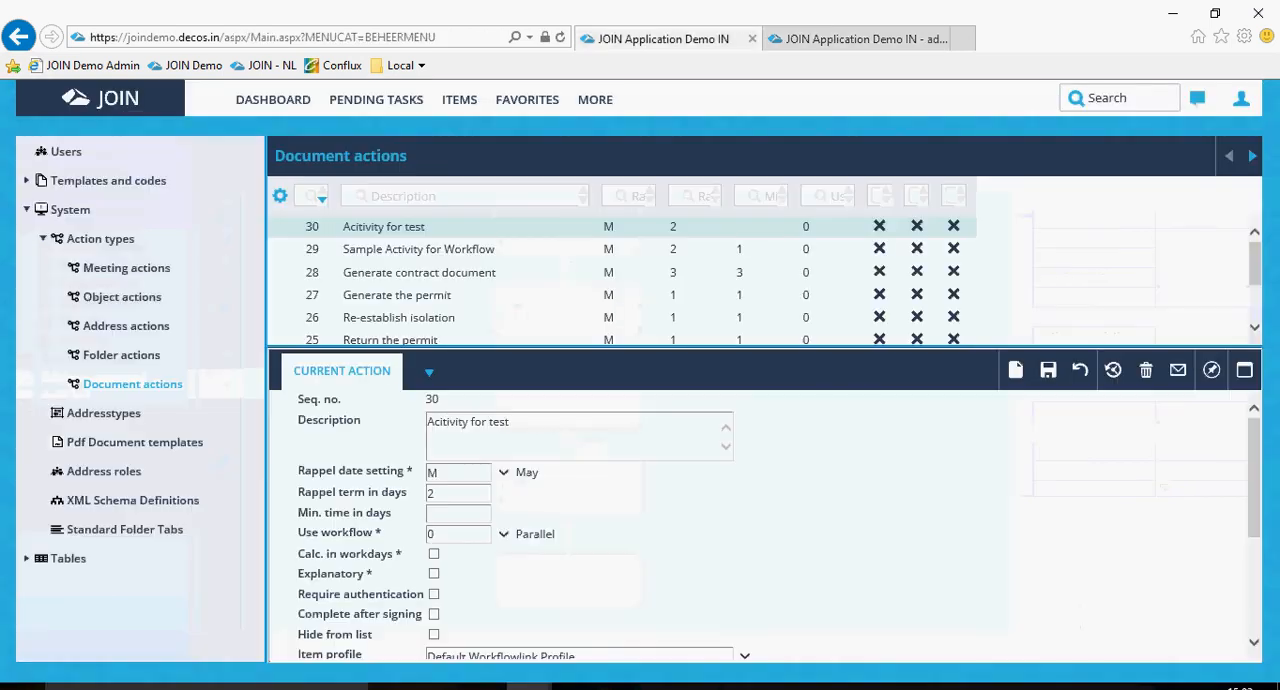
click(460, 100)
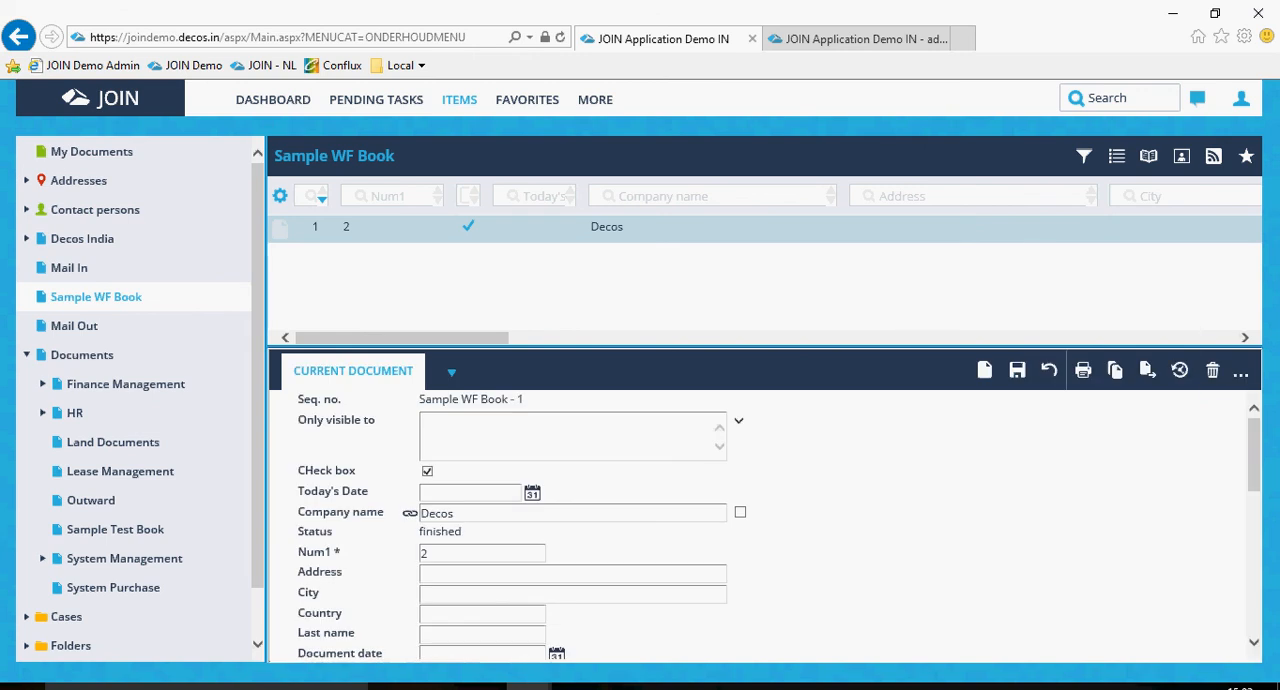
click(451, 372)
click(489, 428)
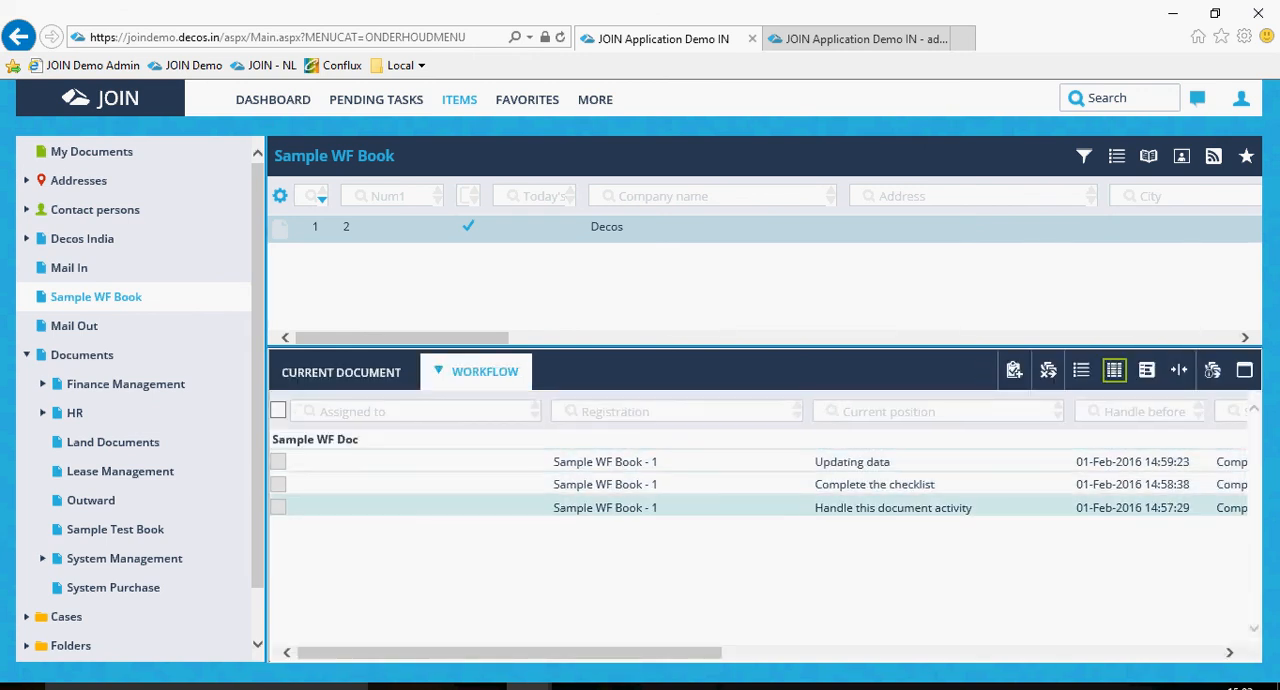
Go to the dashboard and log out of the JOIN application.
click(273, 99)
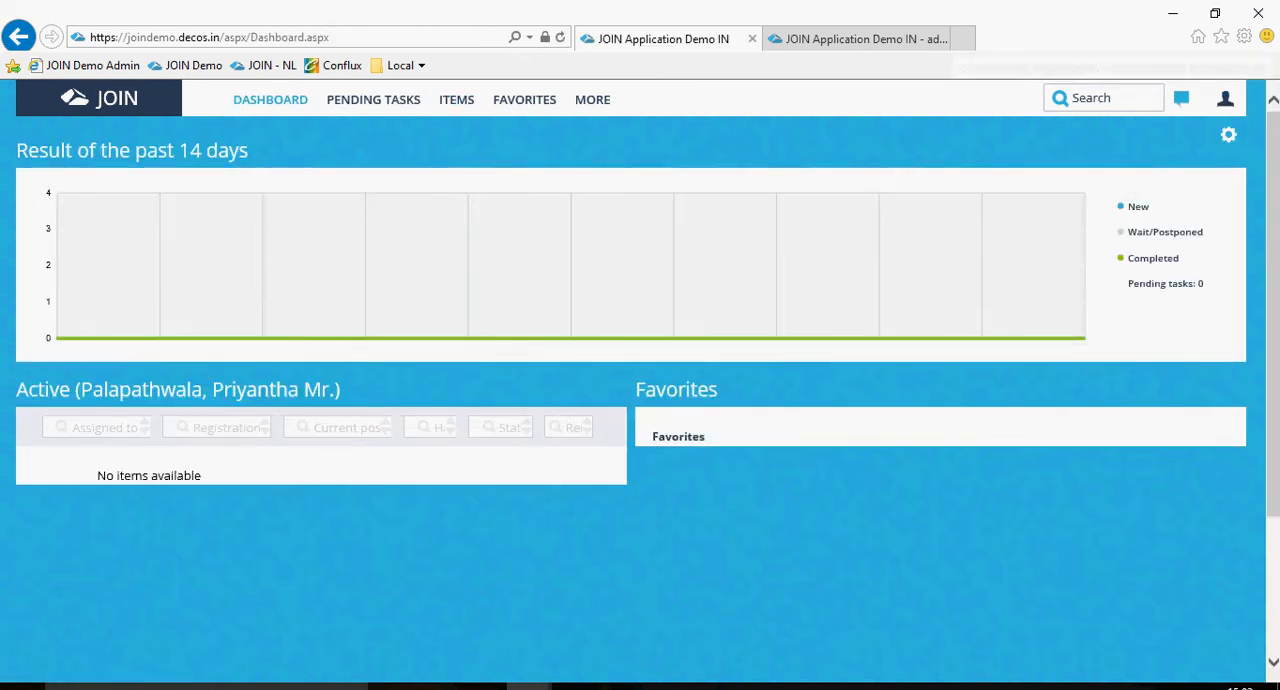
click(1225, 98)
click(1028, 276)
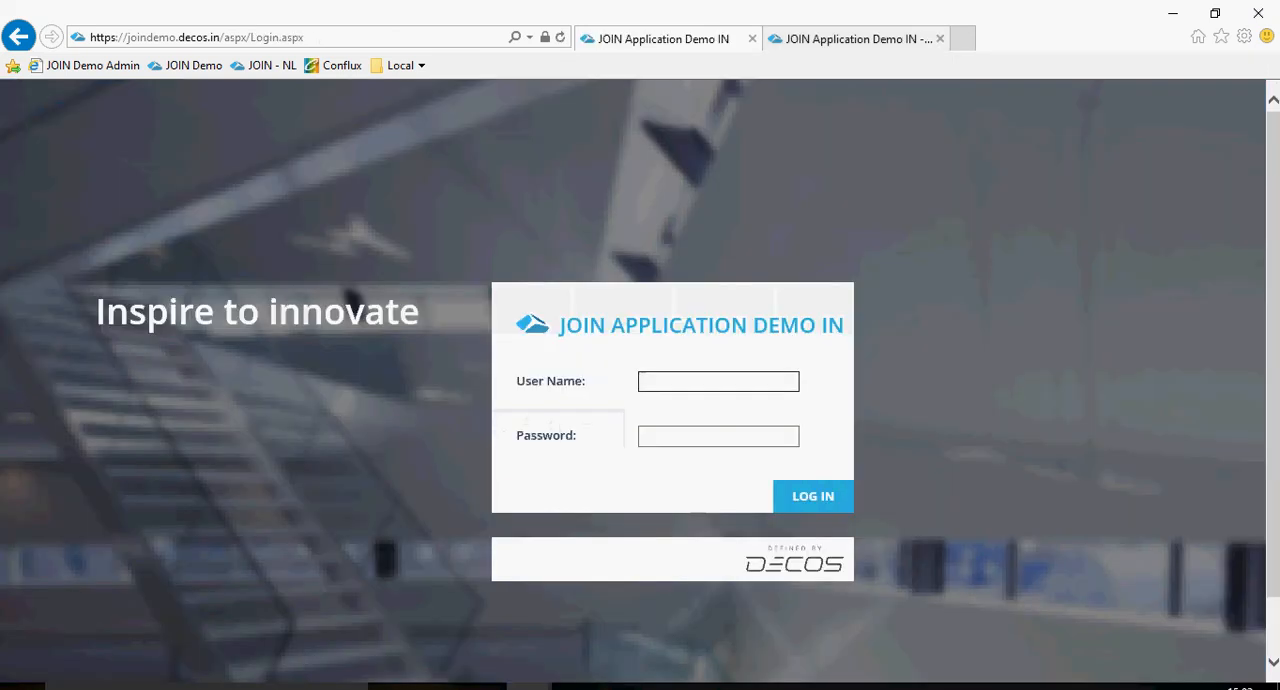
Return to the welcome screen of the JOIN administration site and log out of it.
click(864, 39)
click(79, 153)
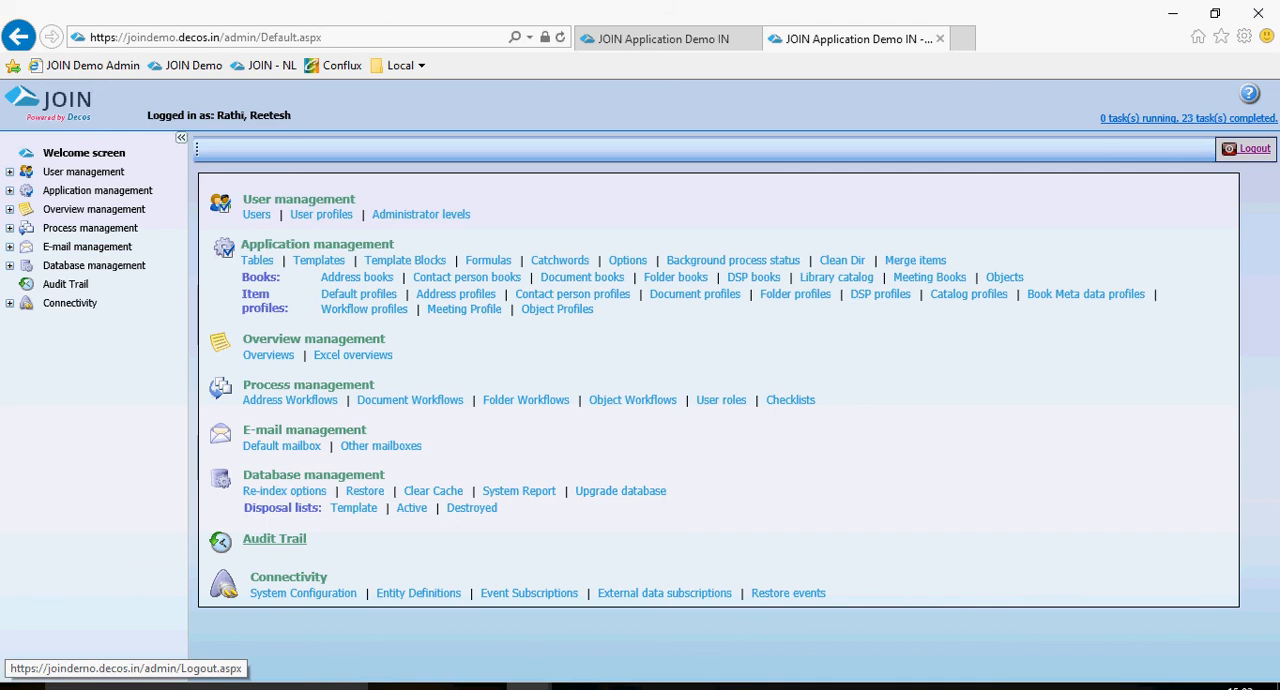
click(1248, 148)
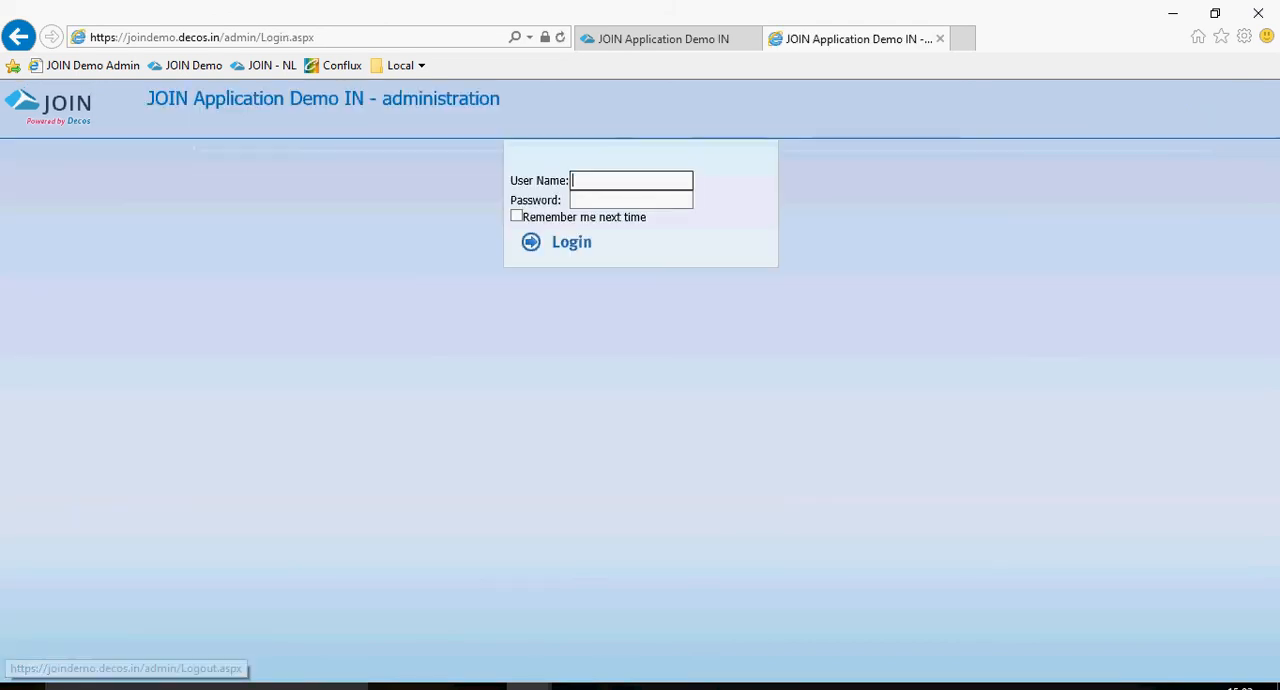